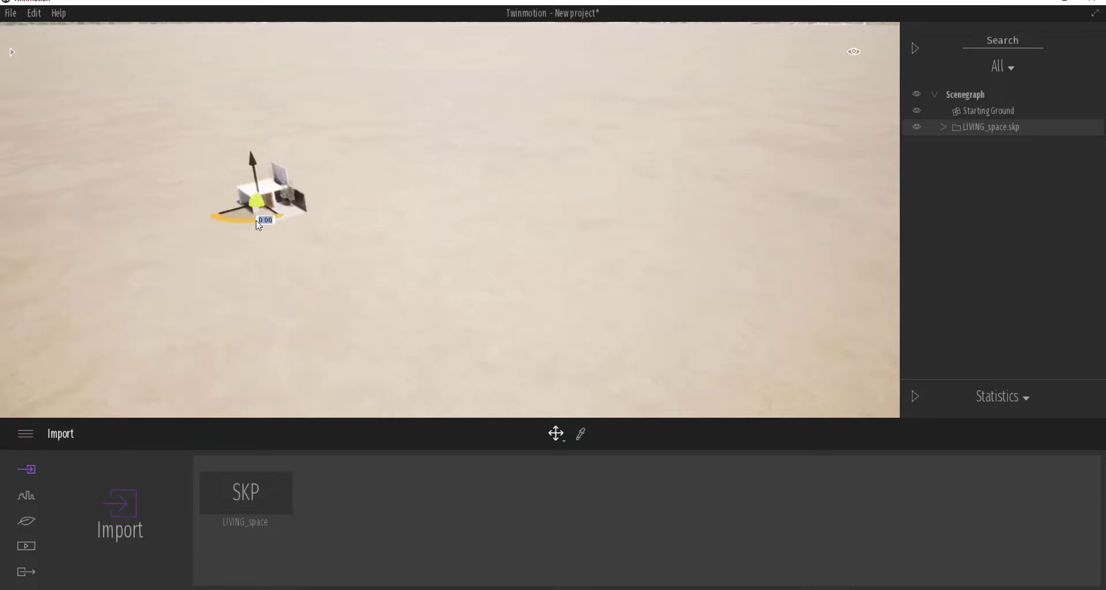
Step: Place a Blackgum 1 tree behind the house model and copy it until four trees stand in a row
key(f)
scroll(379, 334, down, 3)
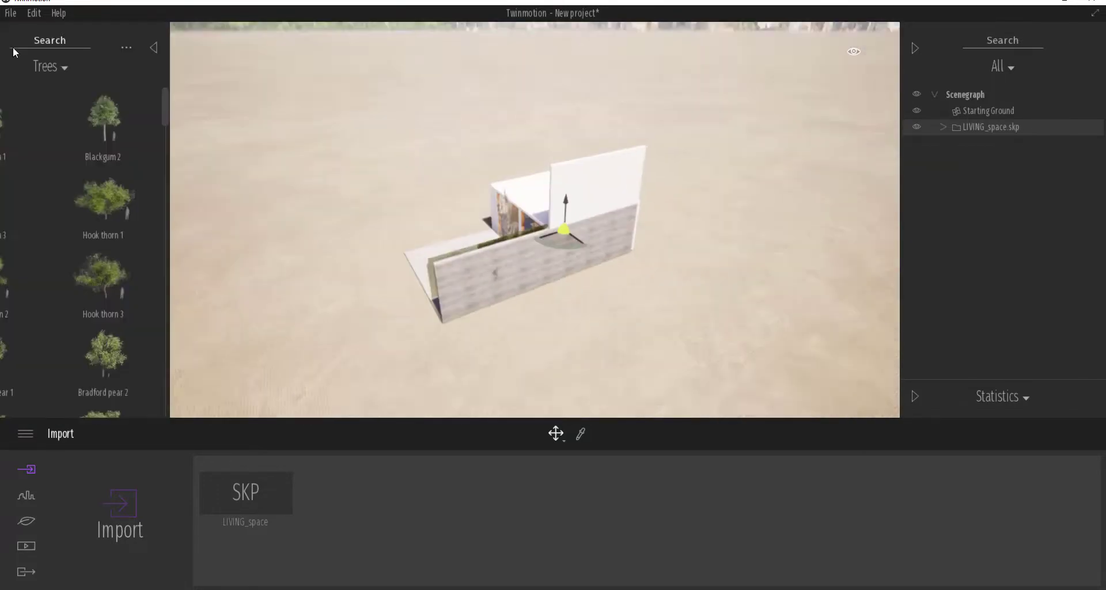
drag(104, 119, 665, 262)
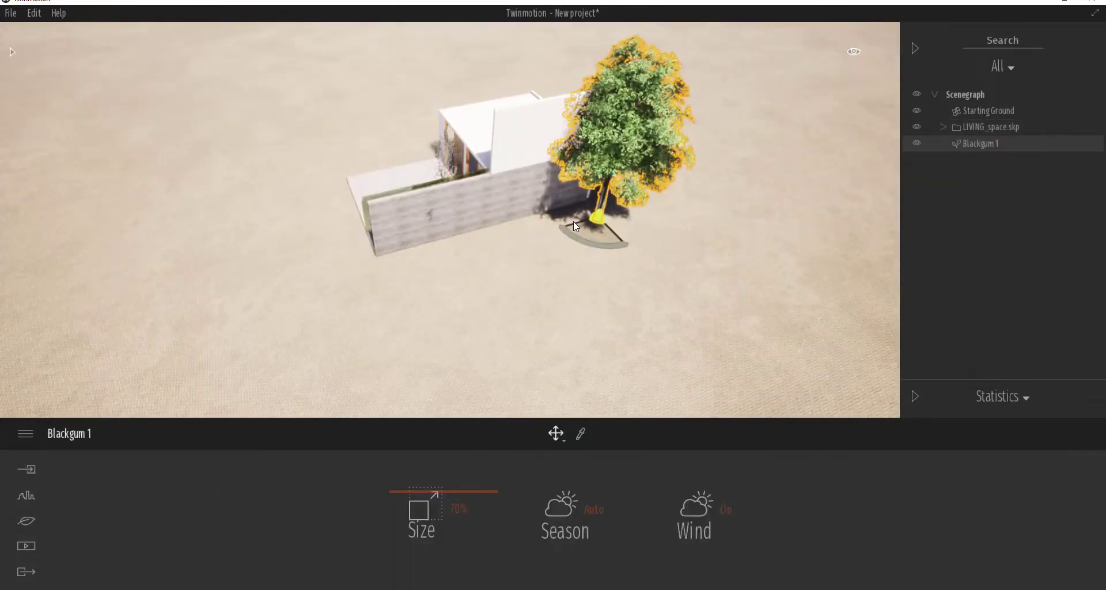
shift+drag(575, 226, 493, 236)
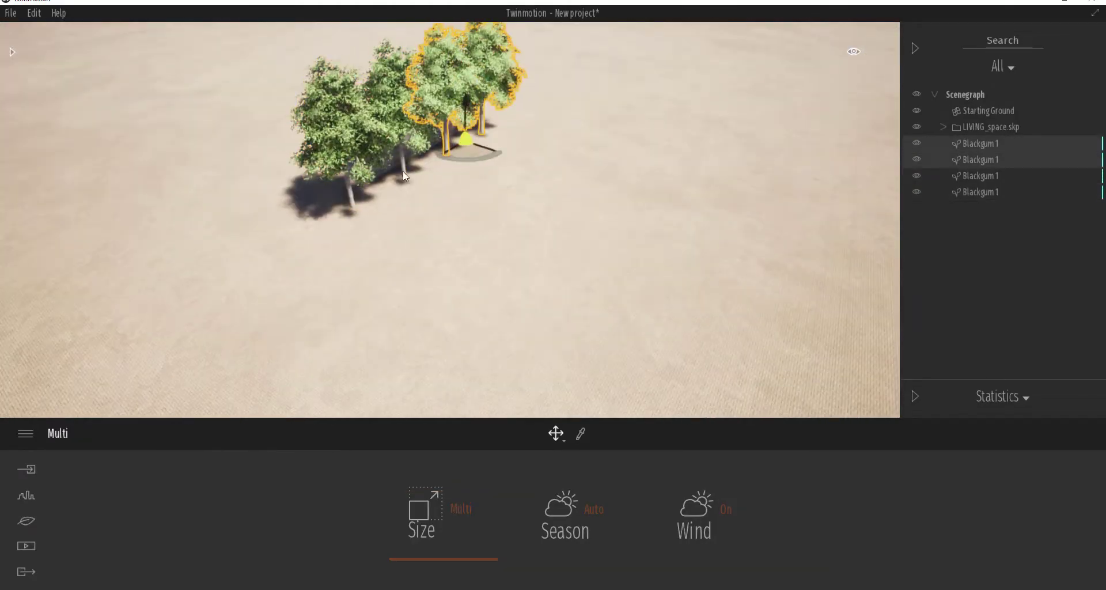
click(978, 192)
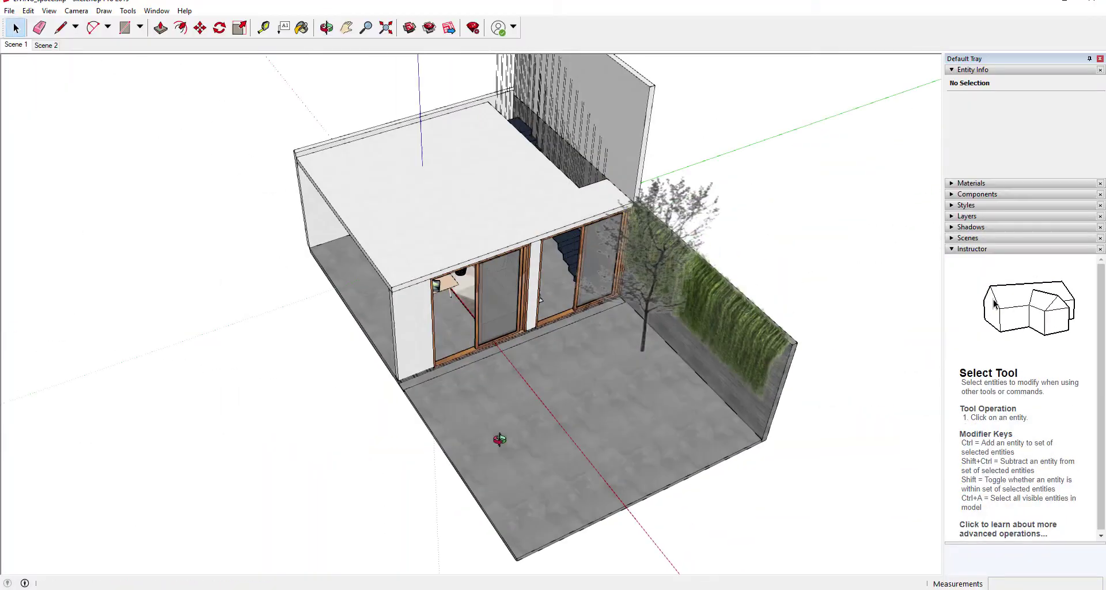
Step: Switch to SketchUp, draw a rectangle on the ground beside the terrace and use Push/Pull to form a hollow, open-topped box
key(r)
click(242, 397)
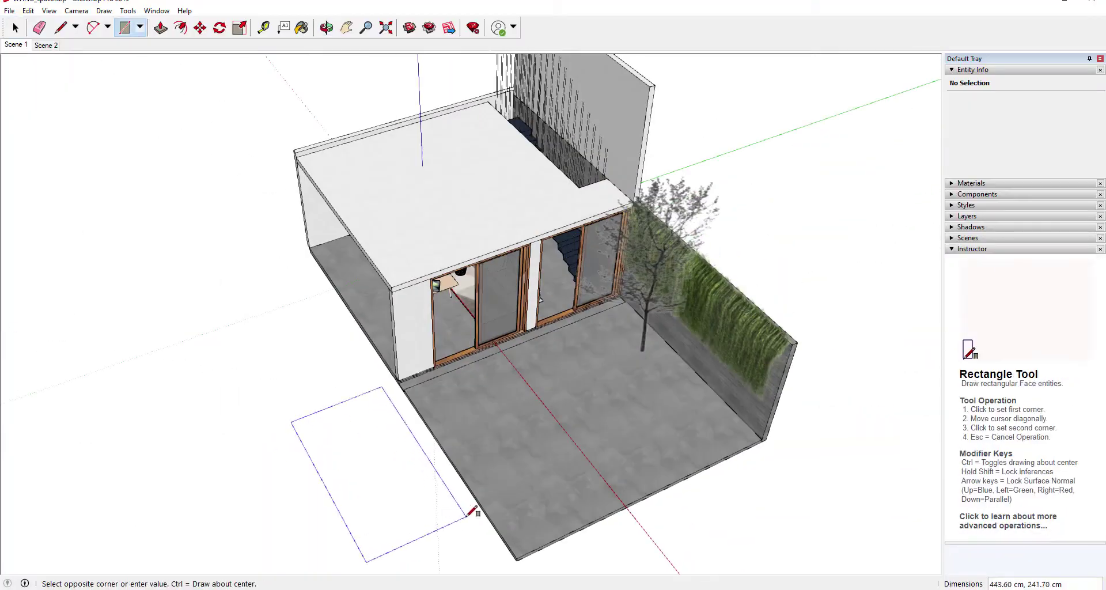
click(398, 467)
key(p)
click(303, 447)
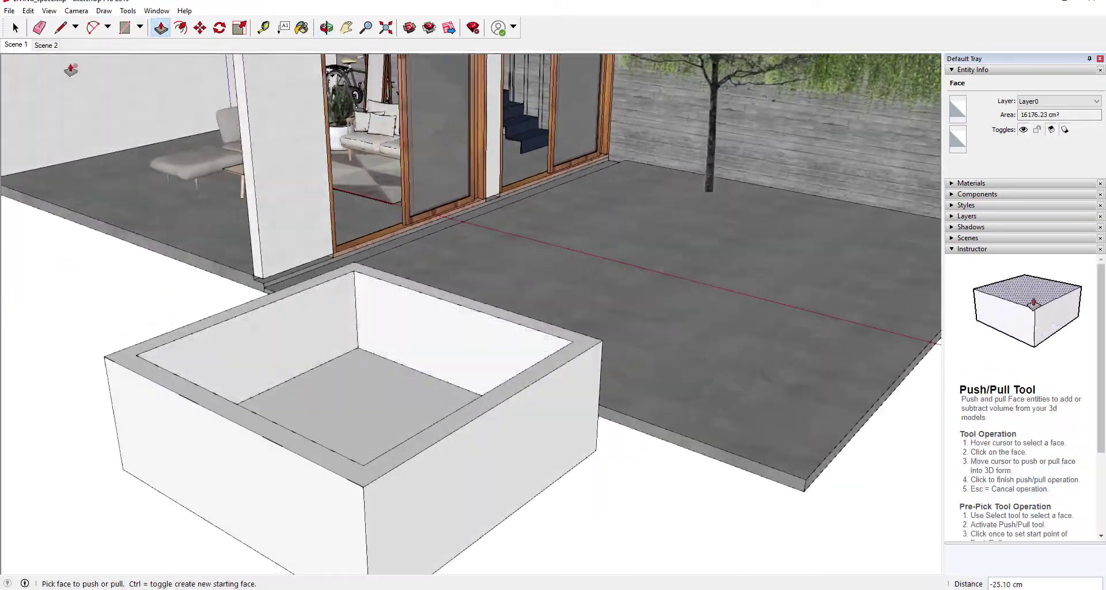
key(l)
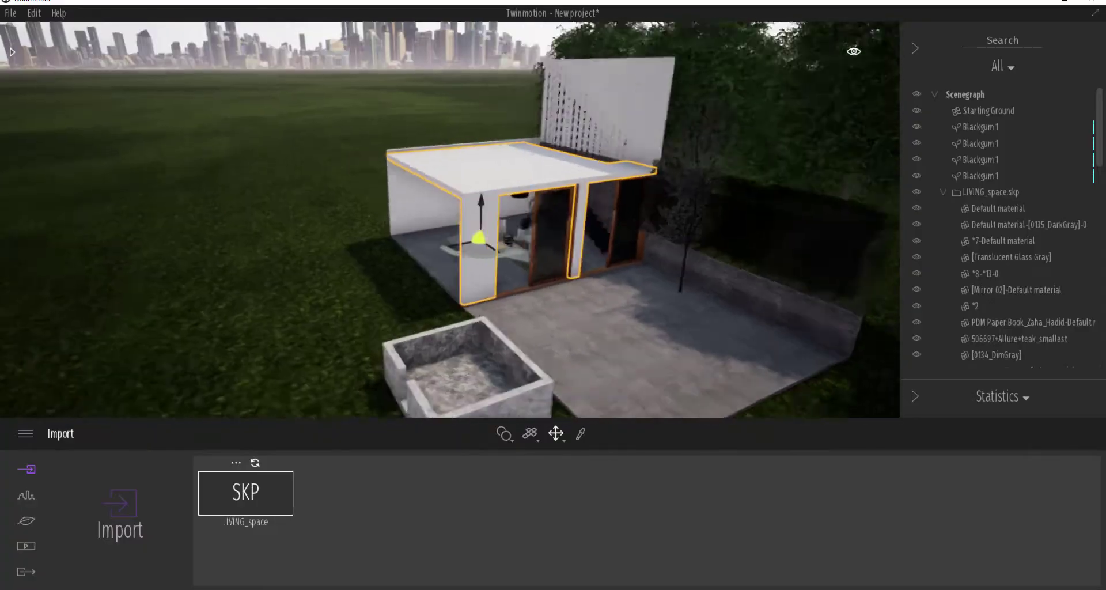
Step: Switch to Twinmotion, view the living room interior and set the ambient lighting to 0.99
shift+middle_drag(248, 246, 557, 233)
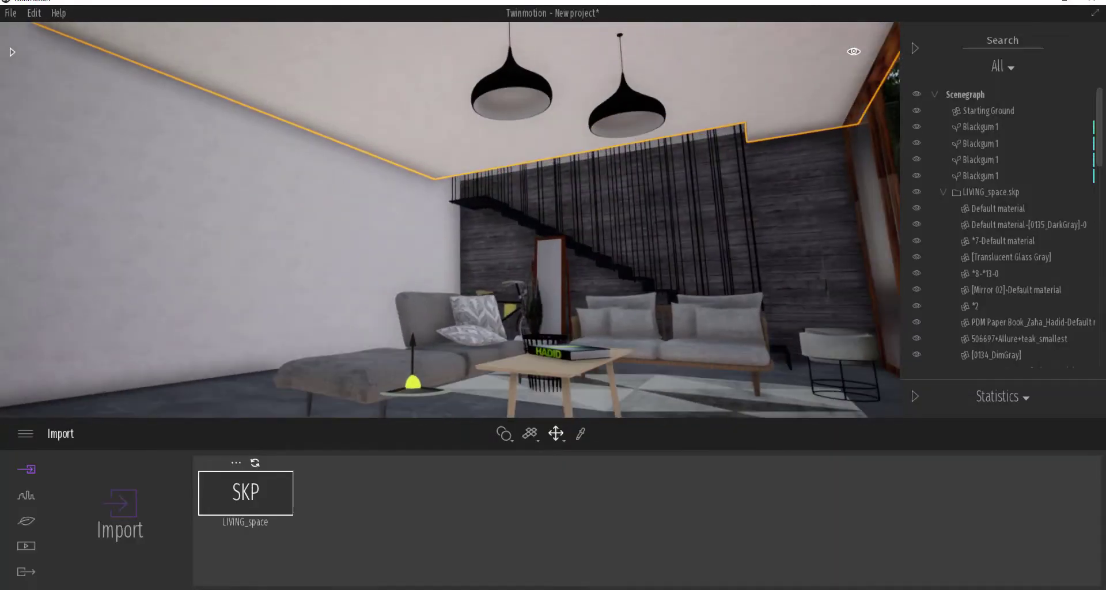
click(29, 521)
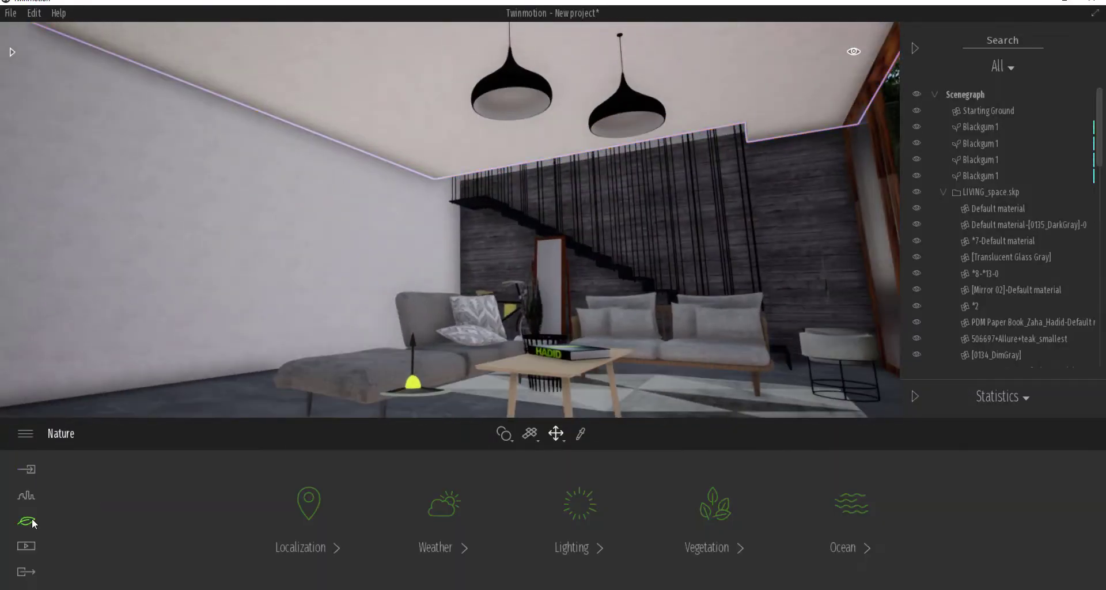
click(579, 508)
drag(343, 547, 356, 550)
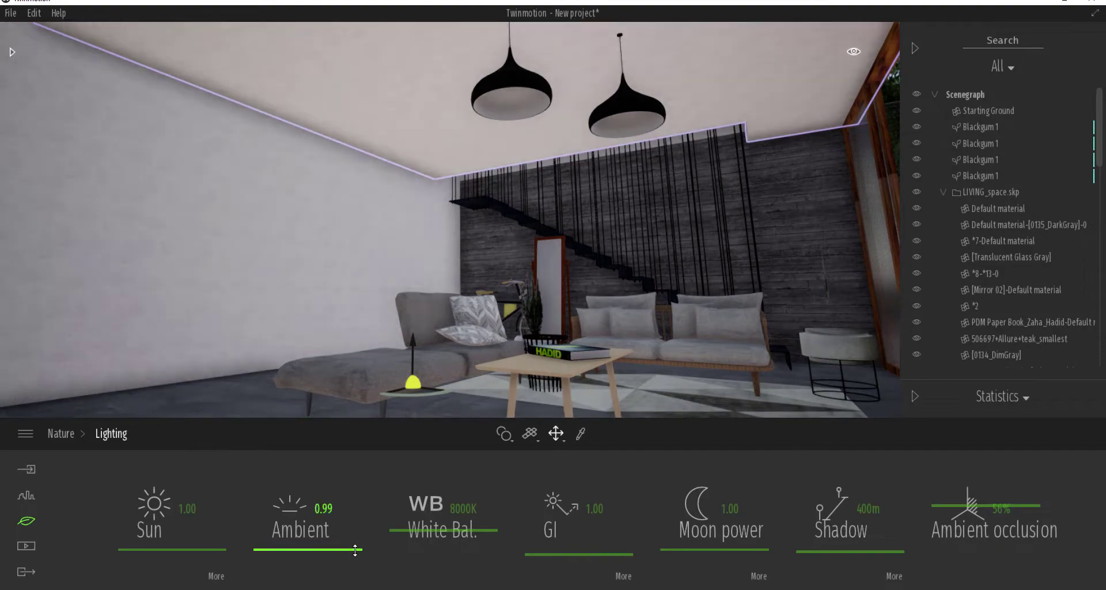
Step: Shift the weather from cloudy to rain
click(61, 434)
click(461, 509)
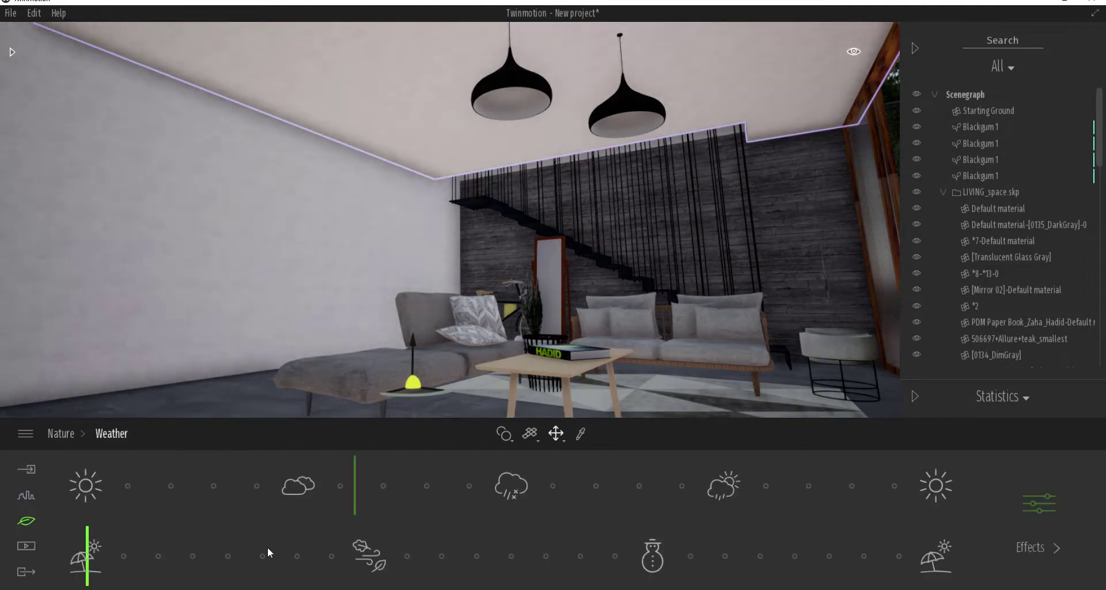
drag(355, 486, 491, 487)
Step: Examine the living space in the rainy weather from inside the room and from above the roof
scroll(421, 309, down, 5)
shift+middle_drag(483, 271, 420, 127)
scroll(513, 312, up, 3)
shift+middle_drag(513, 312, 565, 230)
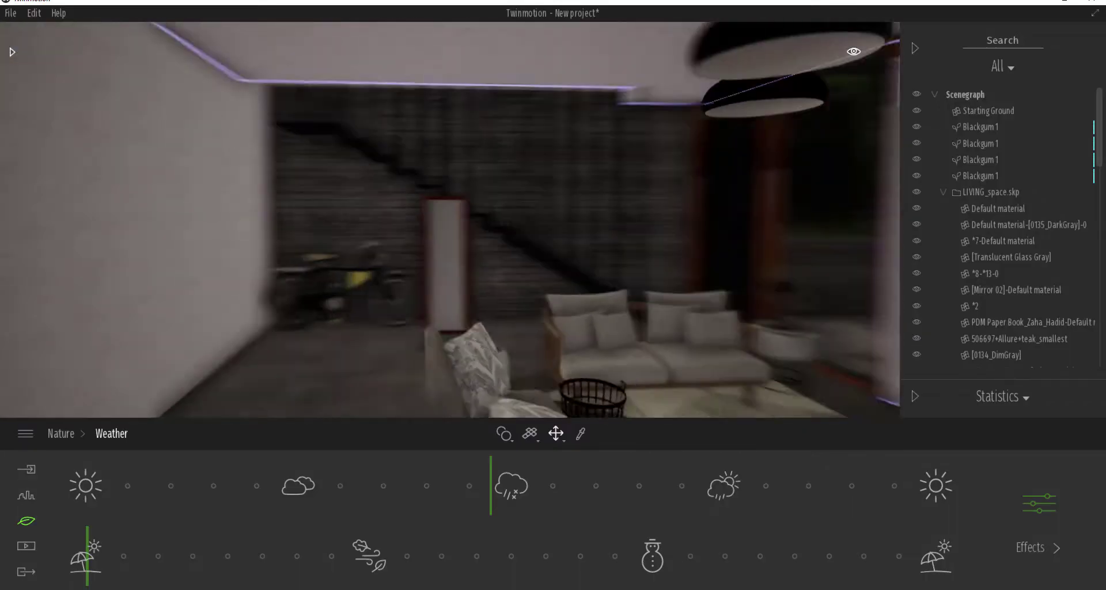
right_drag(499, 307, 634, 307)
scroll(499, 306, up, 4)
right_drag(499, 306, 115, 369)
right_drag(620, 291, 398, 280)
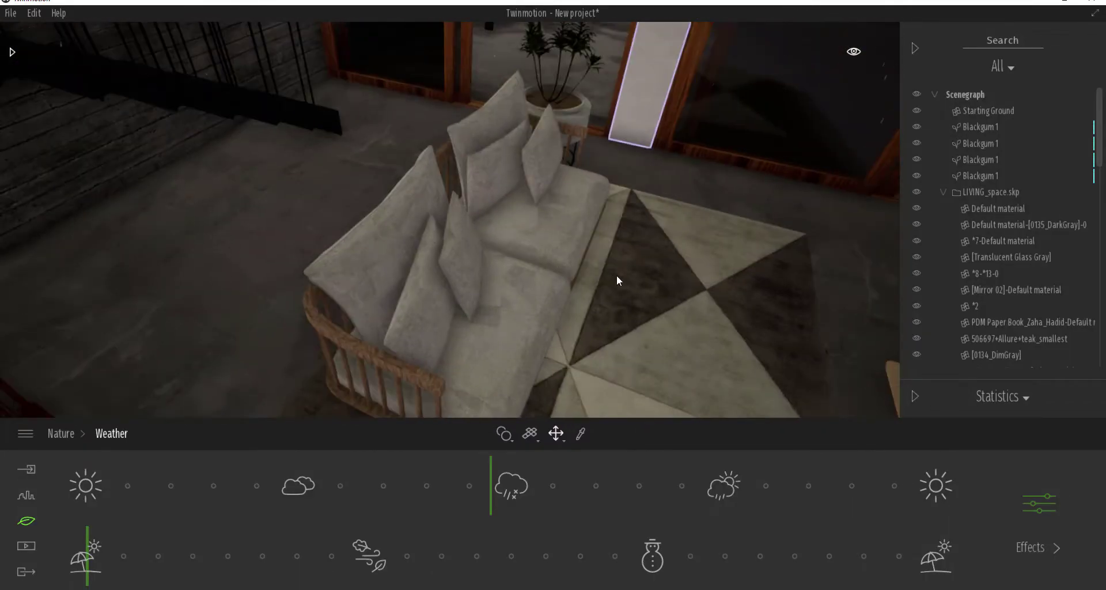
scroll(617, 275, down, 5)
shift+middle_drag(471, 247, 468, 81)
scroll(611, 58, up, 4)
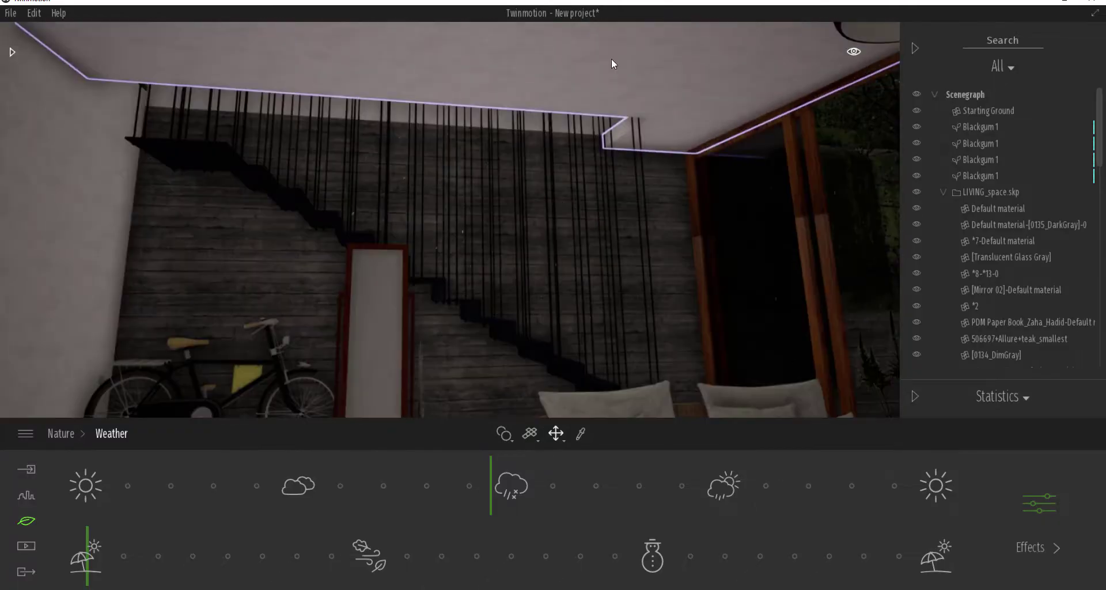
right_drag(772, 161, 694, 161)
scroll(693, 161, down, 5)
shift+middle_drag(694, 160, 471, 318)
scroll(489, 290, down, 2)
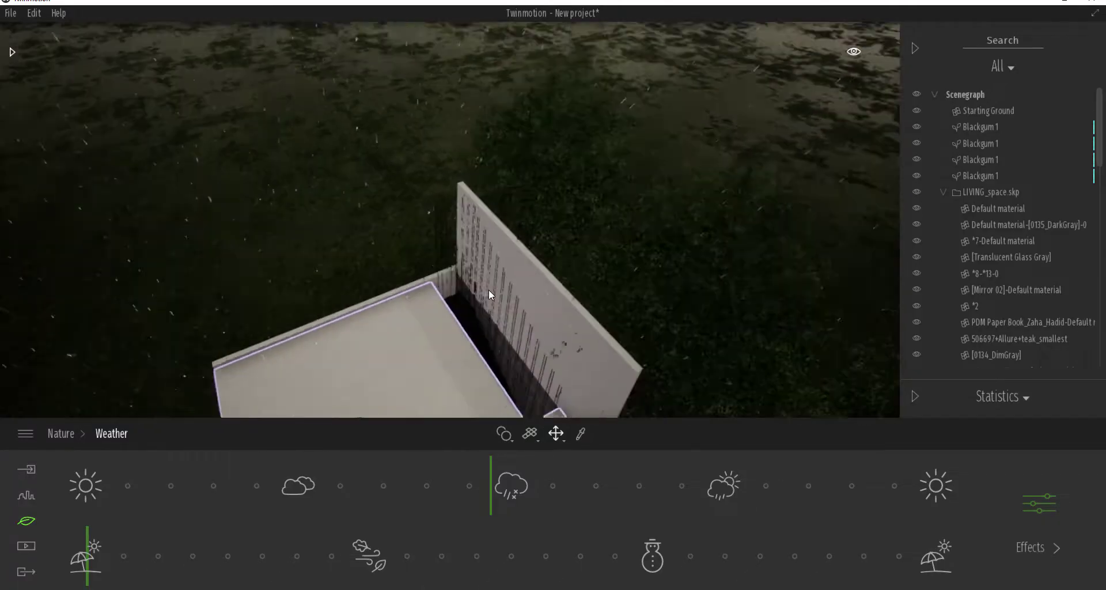
scroll(489, 289, down, 5)
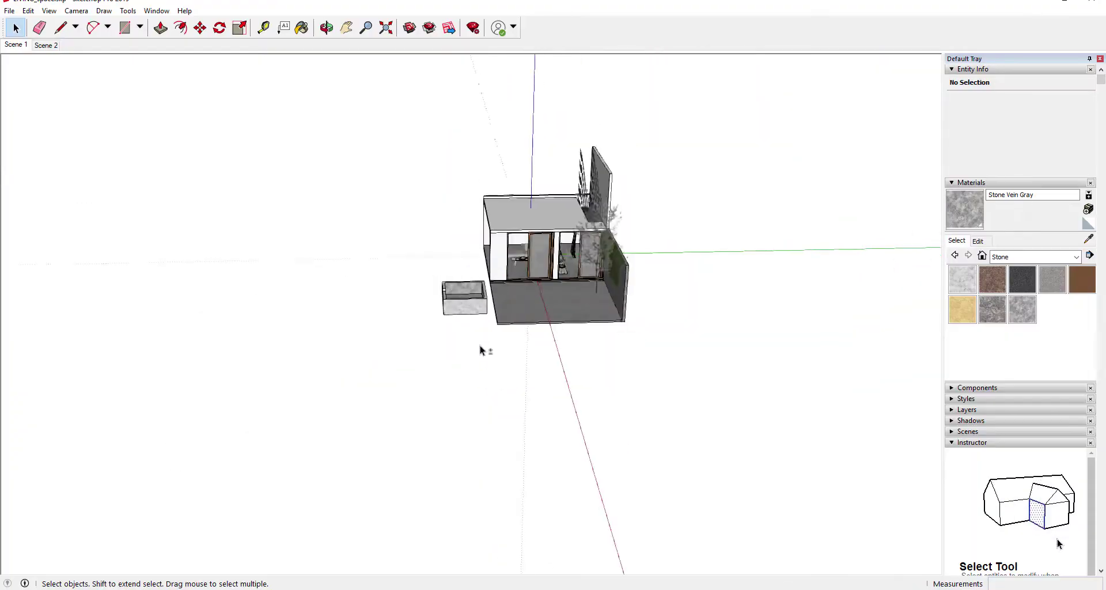
Step: Switch to SketchUp and inspect the living space model from the interior, the roof and the terrace side
scroll(479, 348, up, 5)
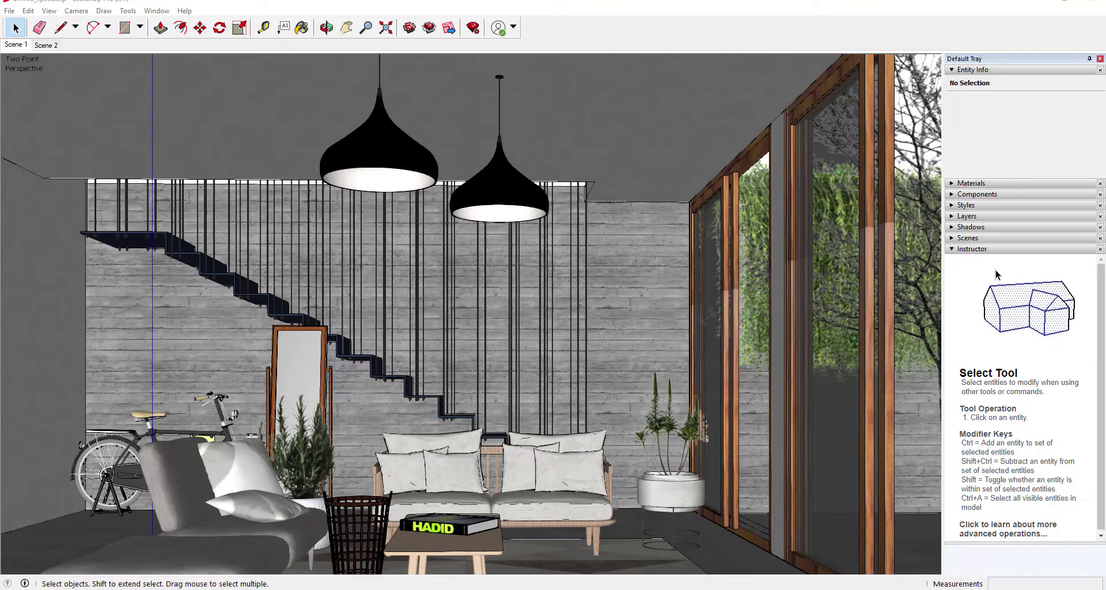
scroll(518, 307, down, 8)
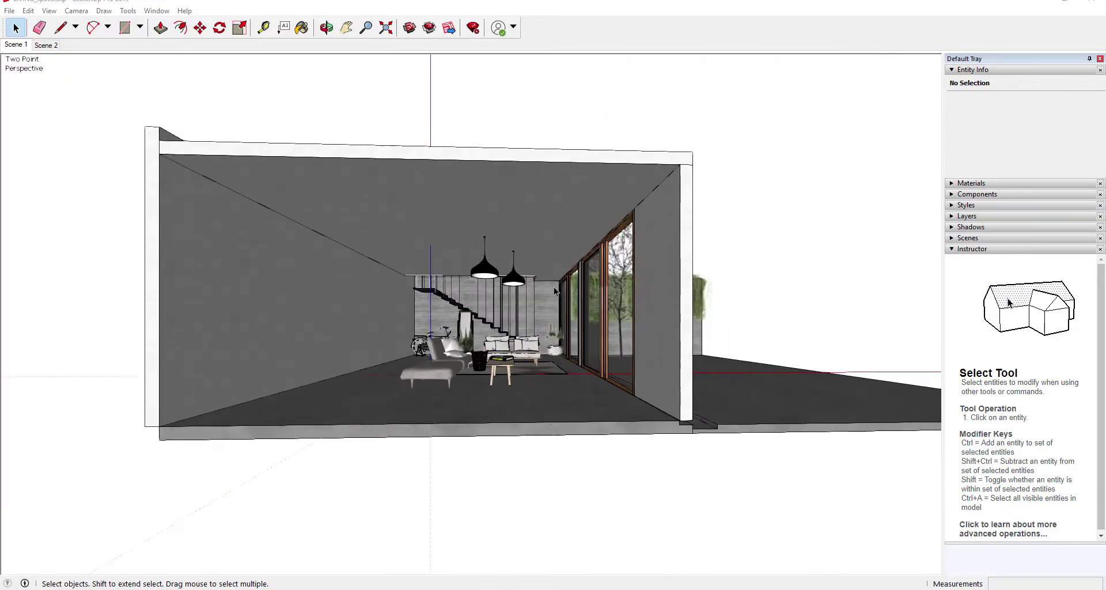
middle_drag(555, 287, 101, 402)
scroll(374, 369, down, 10)
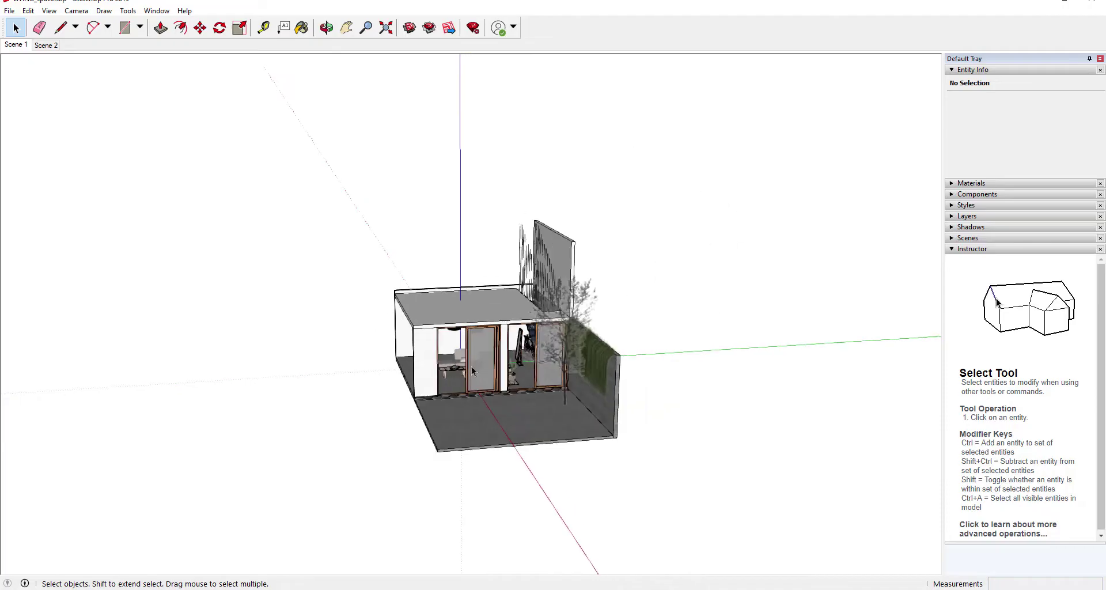
middle_drag(507, 345, 905, 283)
scroll(468, 322, up, 8)
middle_drag(402, 314, 378, 395)
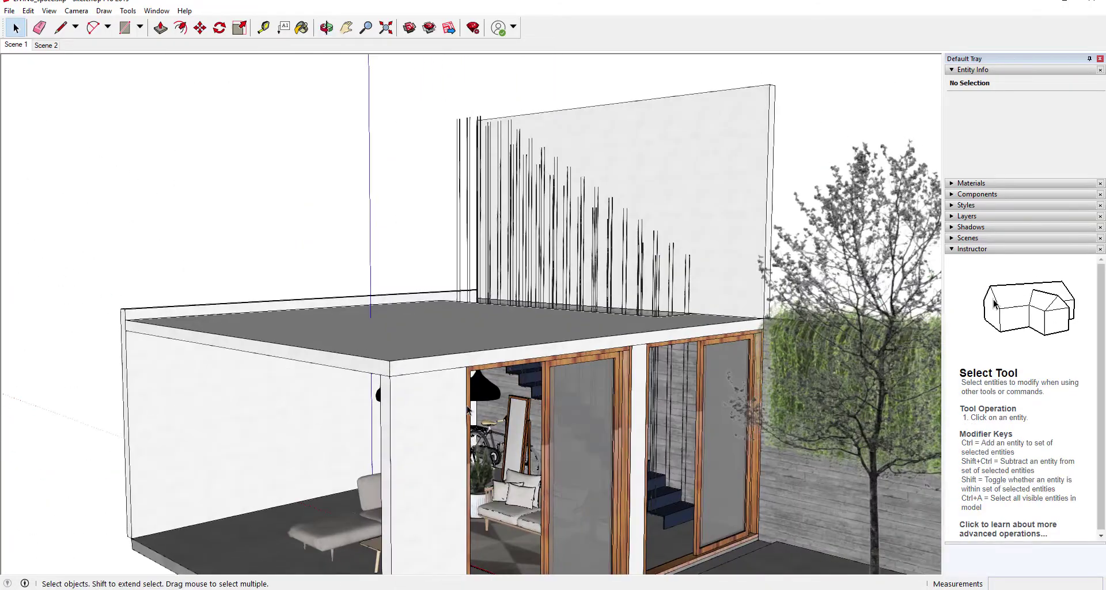
scroll(472, 386, down, 6)
middle_drag(473, 386, 511, 343)
scroll(497, 450, up, 5)
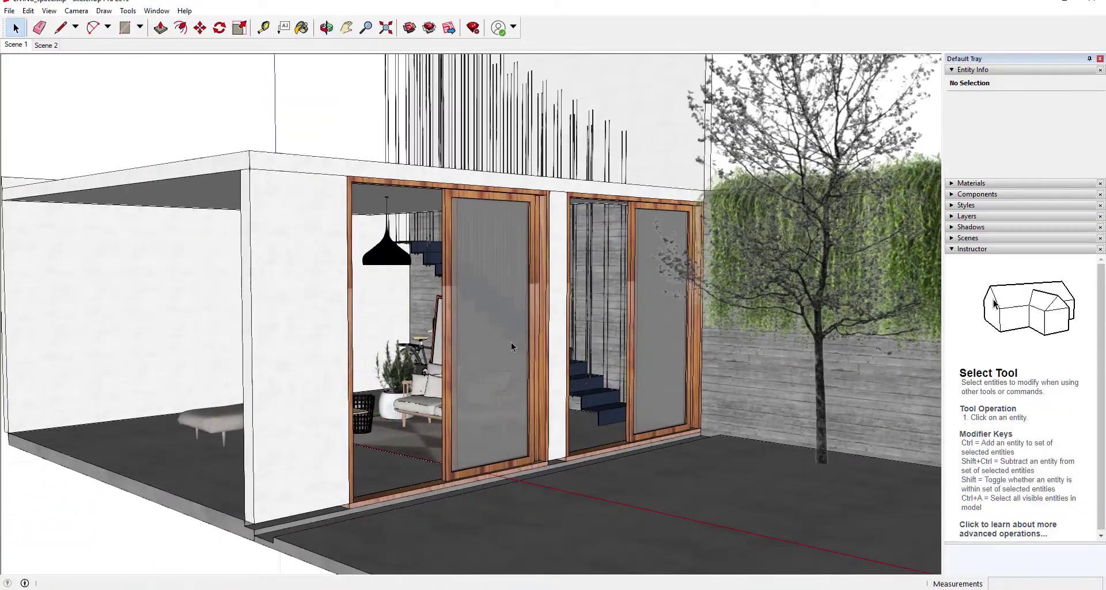
Step: Save the living space model
click(9, 11)
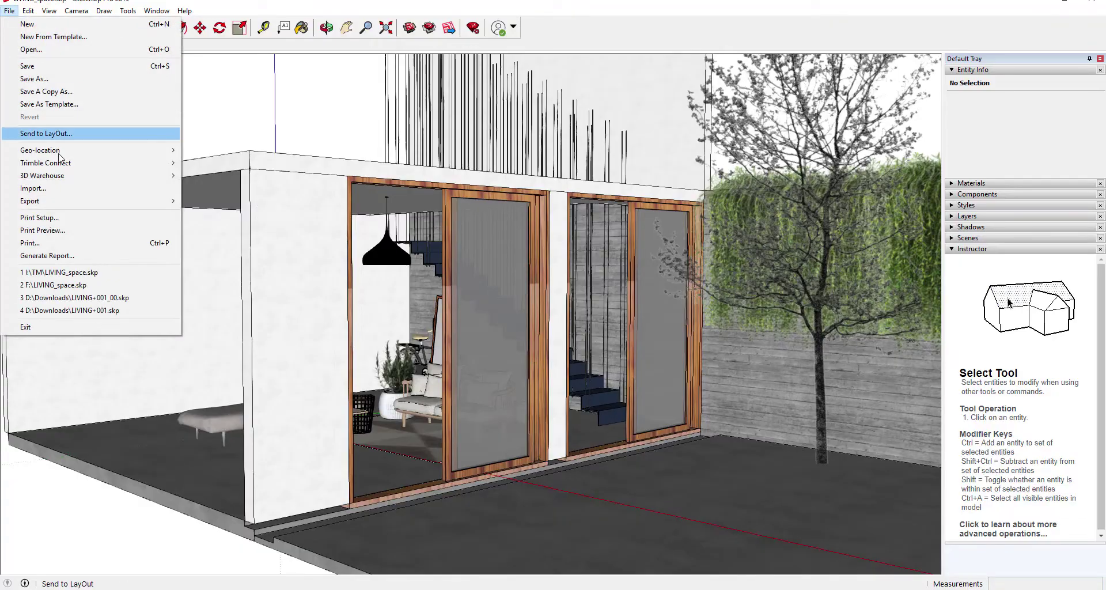
click(46, 70)
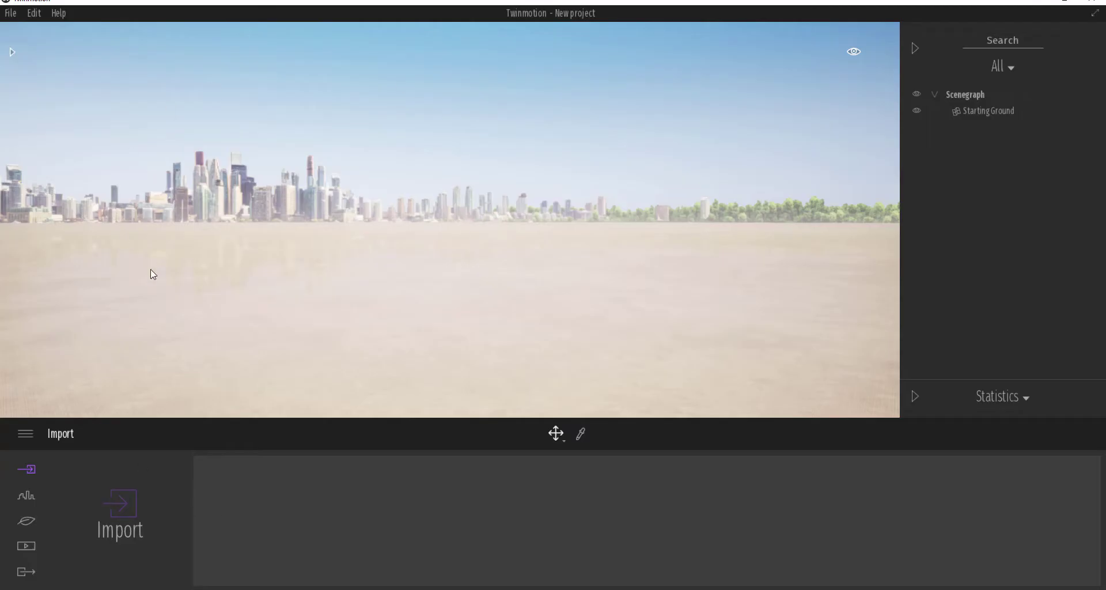
Step: Switch to Twinmotion and import LIVING_space.skp from the TM folder as geometry
click(125, 502)
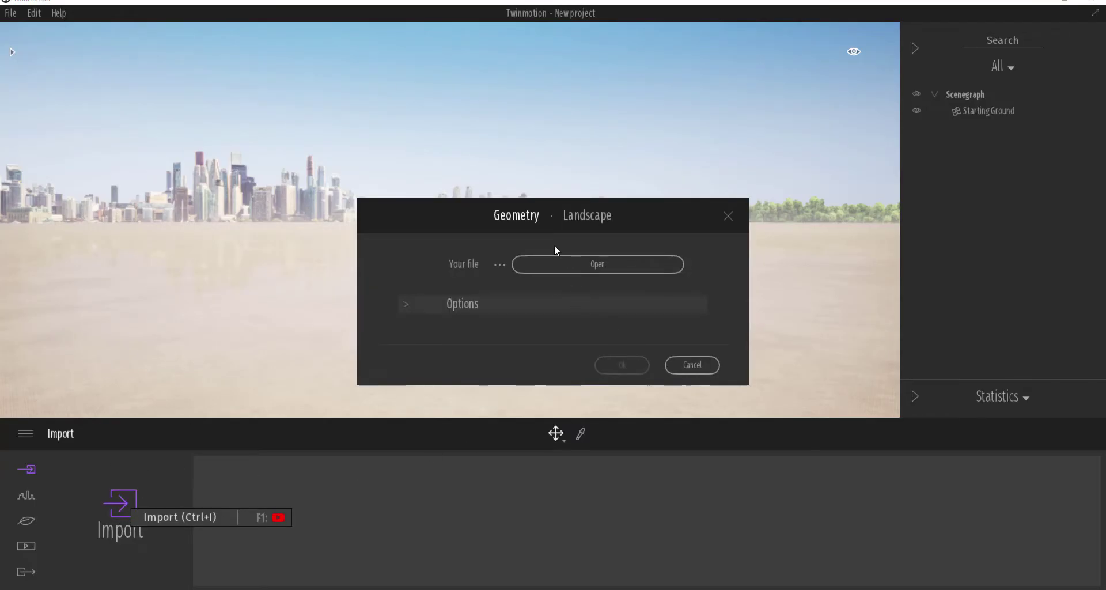
click(597, 217)
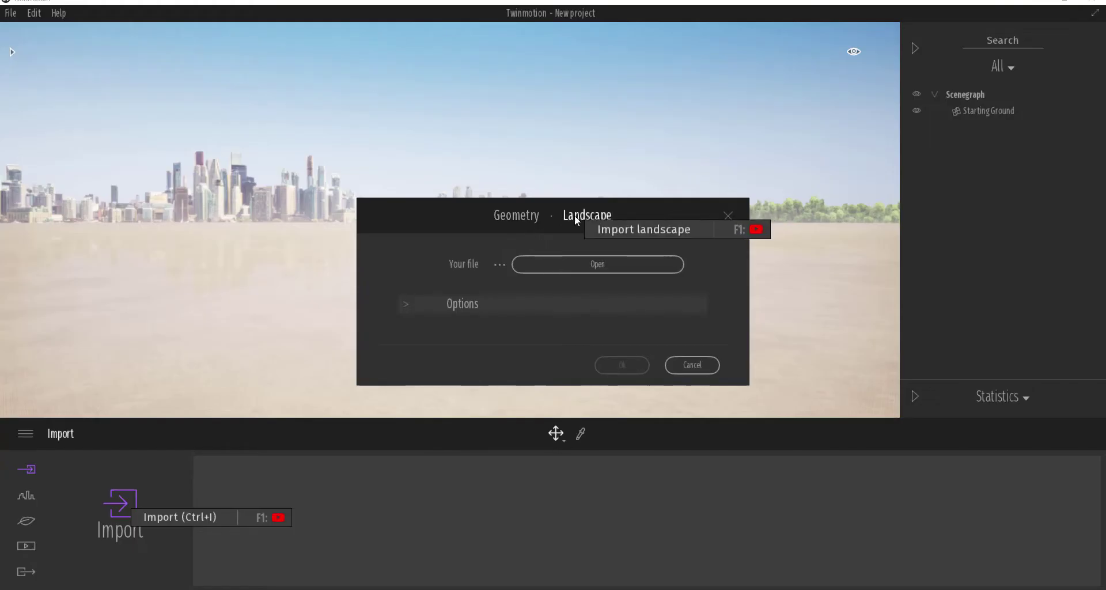
click(524, 220)
click(594, 266)
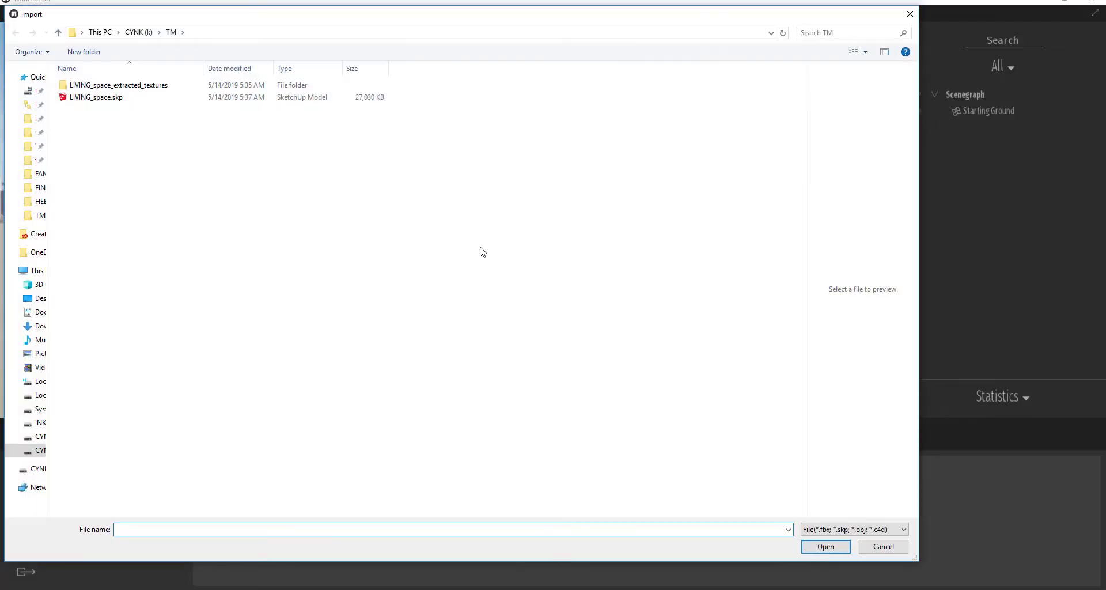
click(92, 98)
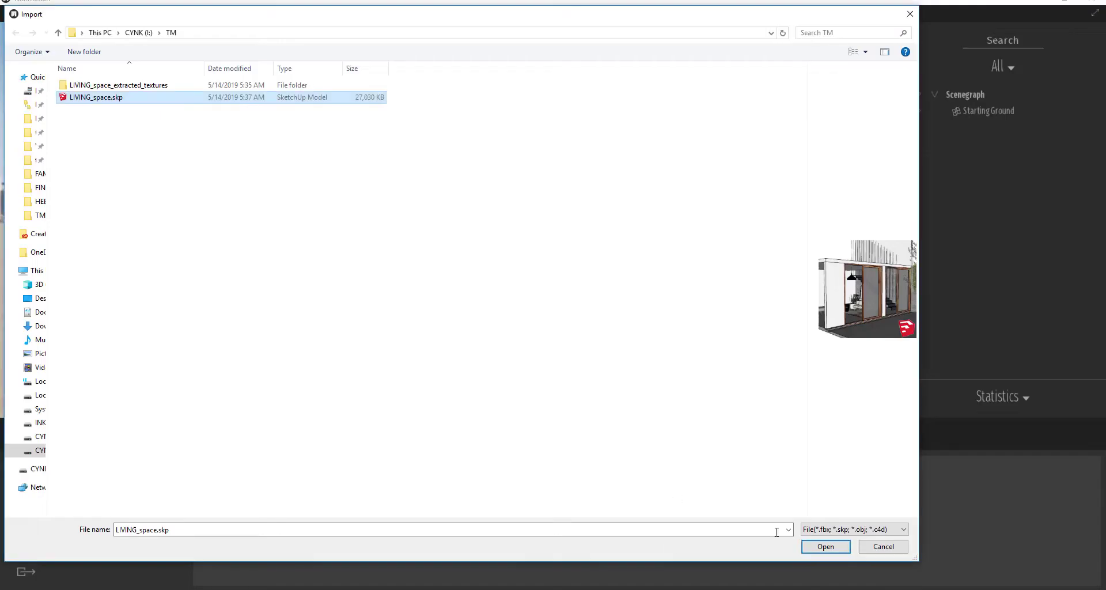
click(828, 547)
click(618, 368)
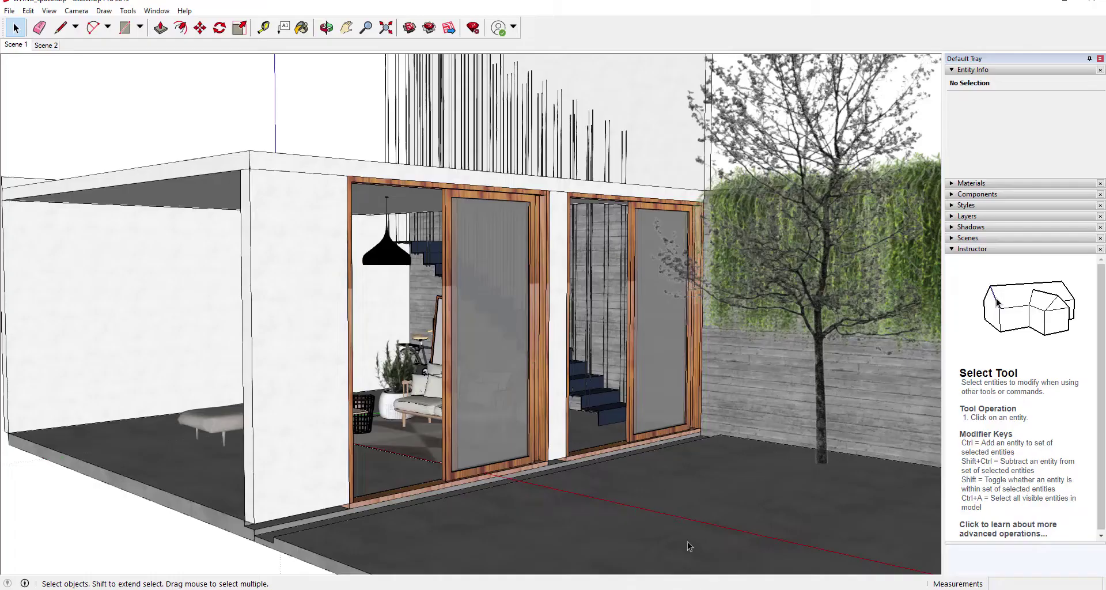
mouse_move(566, 344)
middle_down()
mouse_move(449, 372)
mouse_move(508, 472)
mouse_move(555, 378)
mouse_move(855, 403)
mouse_move(308, 367)
mouse_move(383, 349)
middle_up()
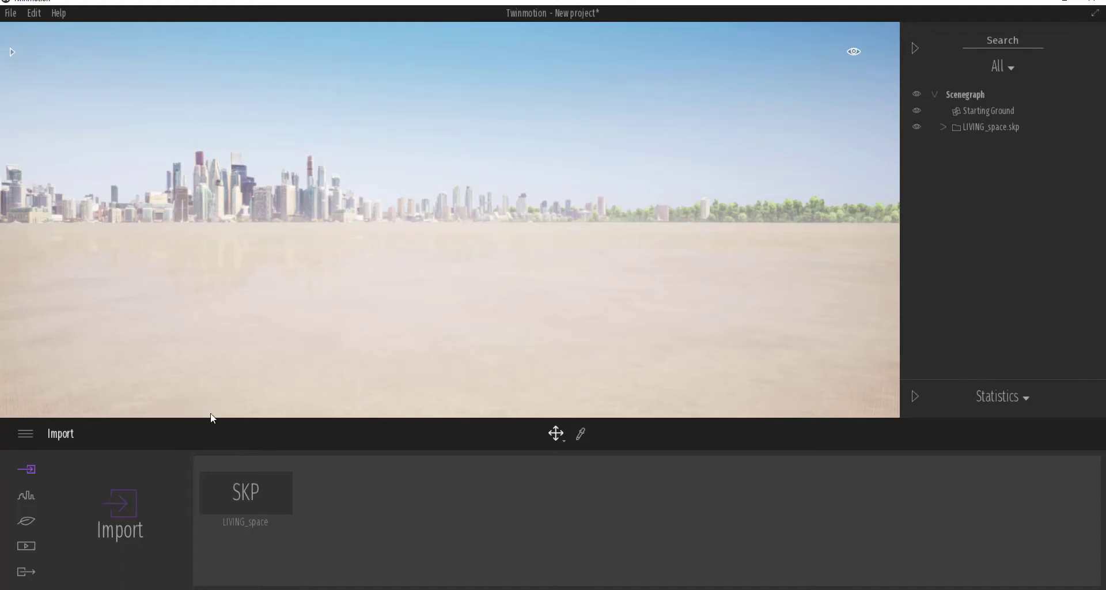
Step: Zoom the view to the imported LIVING_space.skp model and lower the model slightly along its vertical axis
click(984, 128)
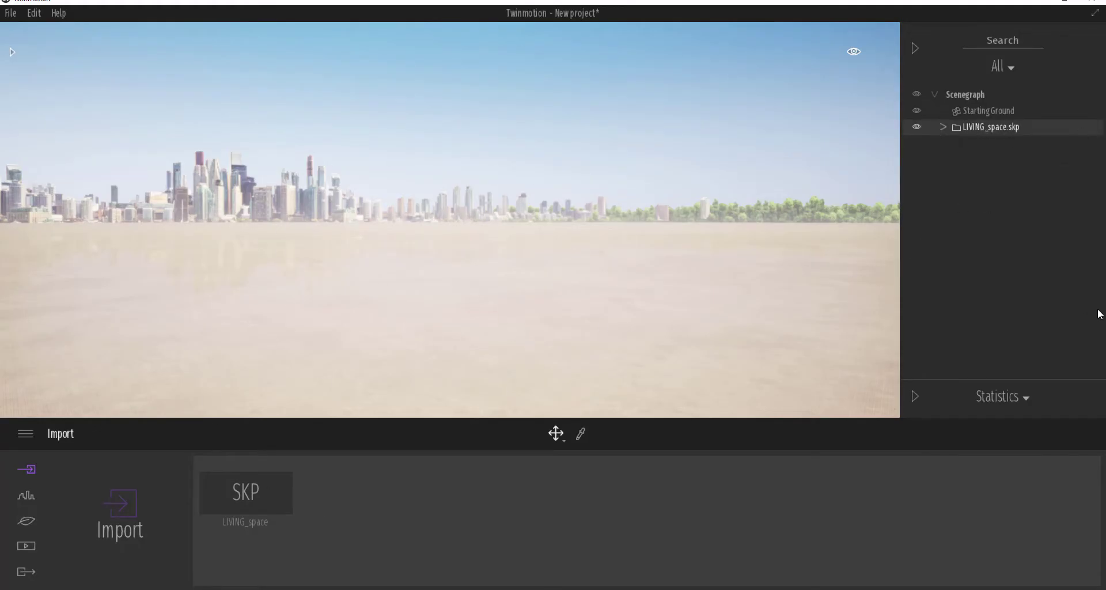
right_click(995, 134)
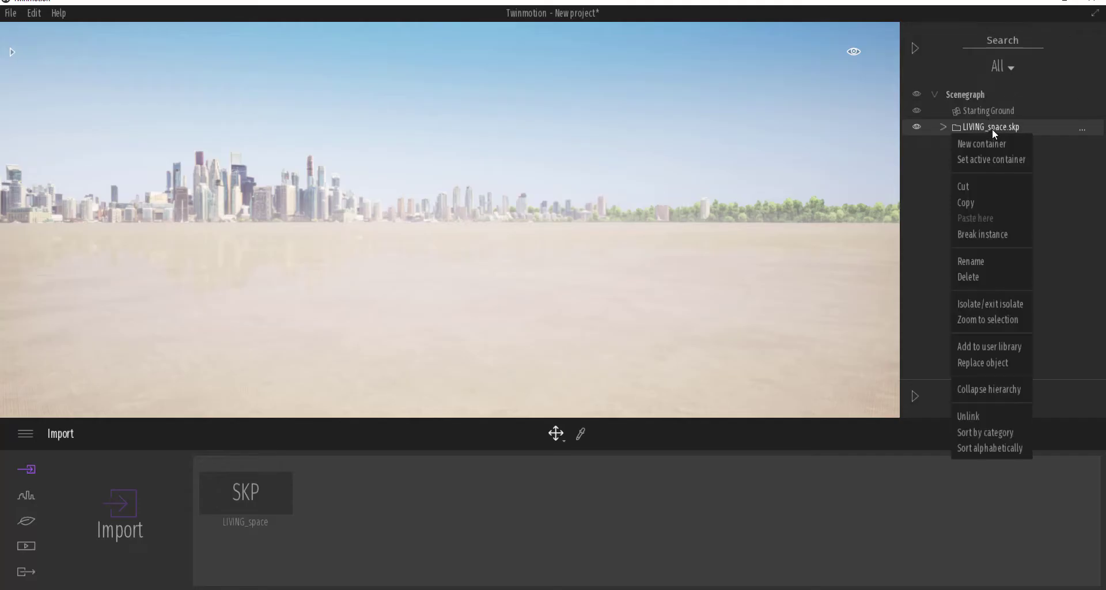
click(1006, 322)
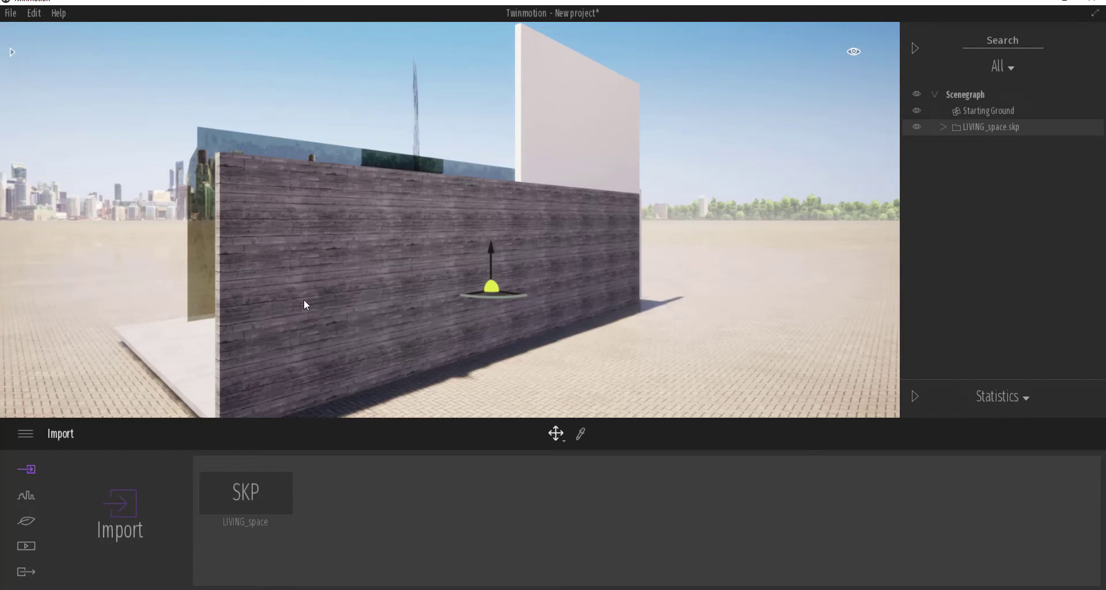
shift+middle_drag(304, 300, 309, 275)
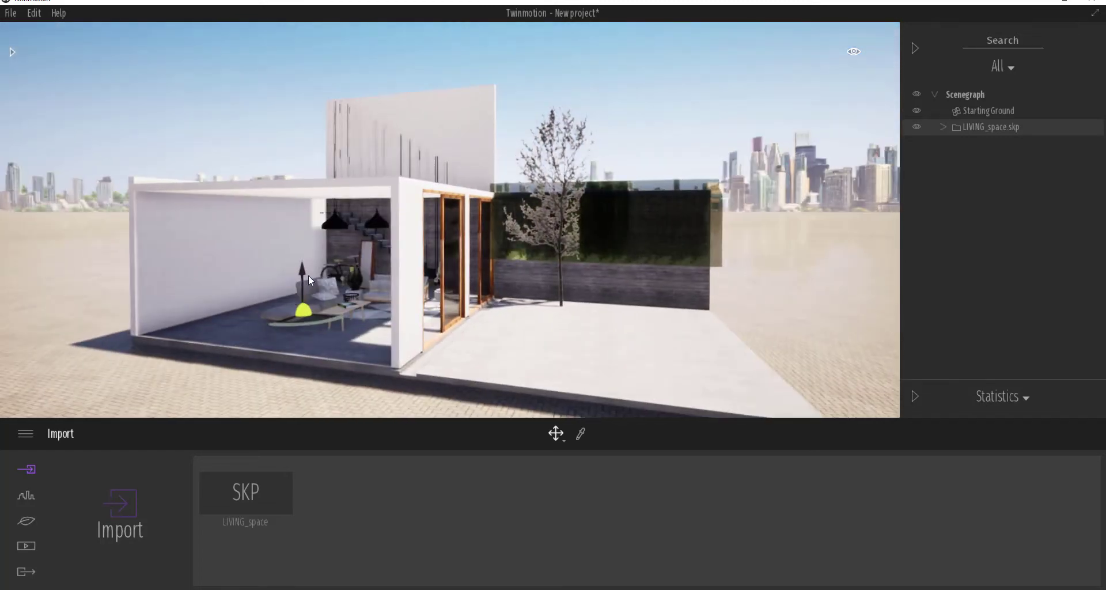
mouse_move(302, 268)
mouse_down()
mouse_move(303, 241)
mouse_move(310, 280)
mouse_up()
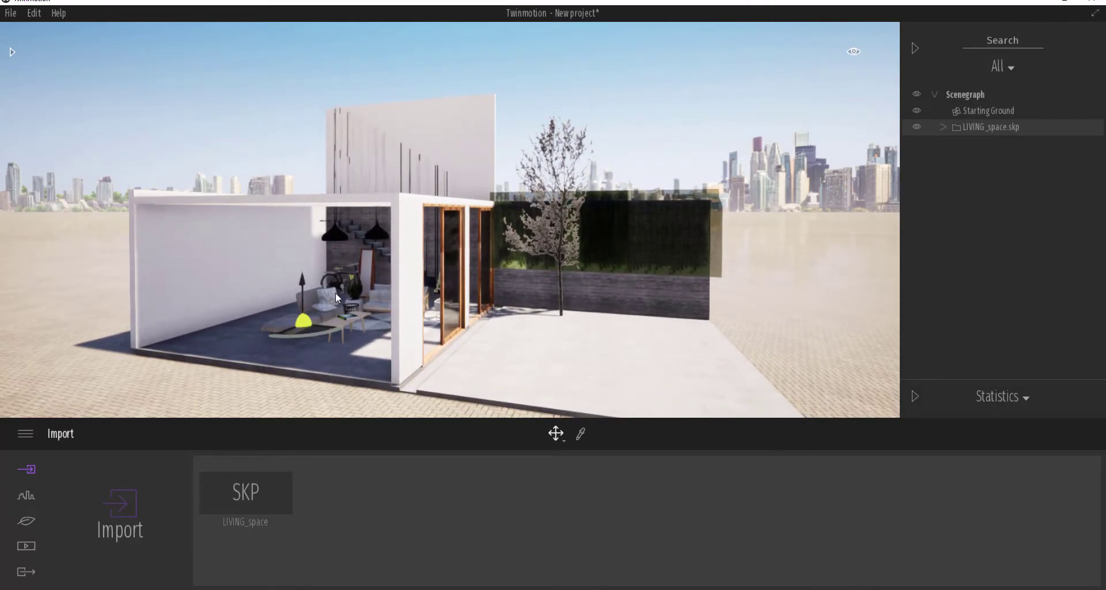
shift+middle_drag(640, 296, 603, 274)
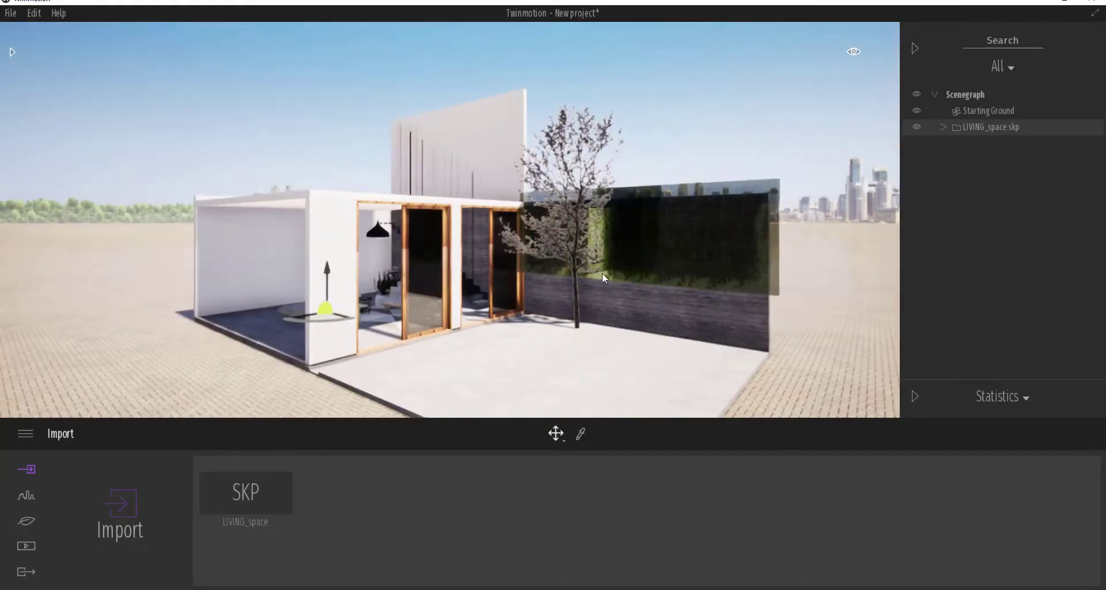
Step: Inspect the imported house model from the terrace side and from above on the surrounding ground
scroll(417, 282, up, 5)
mouse_move(469, 313)
shift+middle_down()
mouse_move(420, 311)
mouse_move(450, 311)
shift+middle_up()
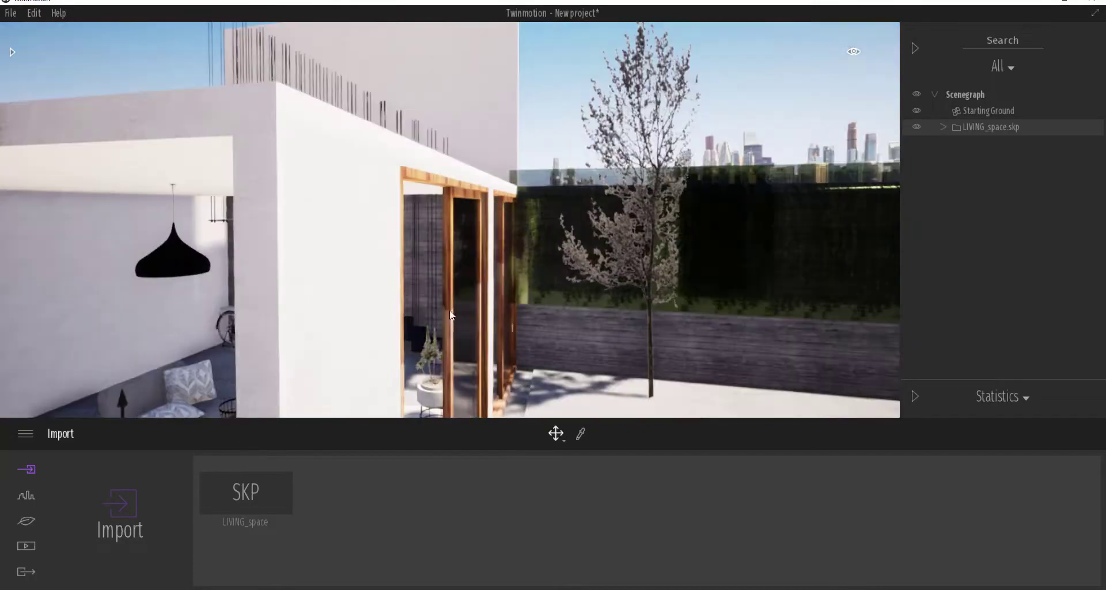
scroll(366, 302, down, 5)
shift+middle_drag(493, 254, 468, 333)
scroll(468, 333, up, 2)
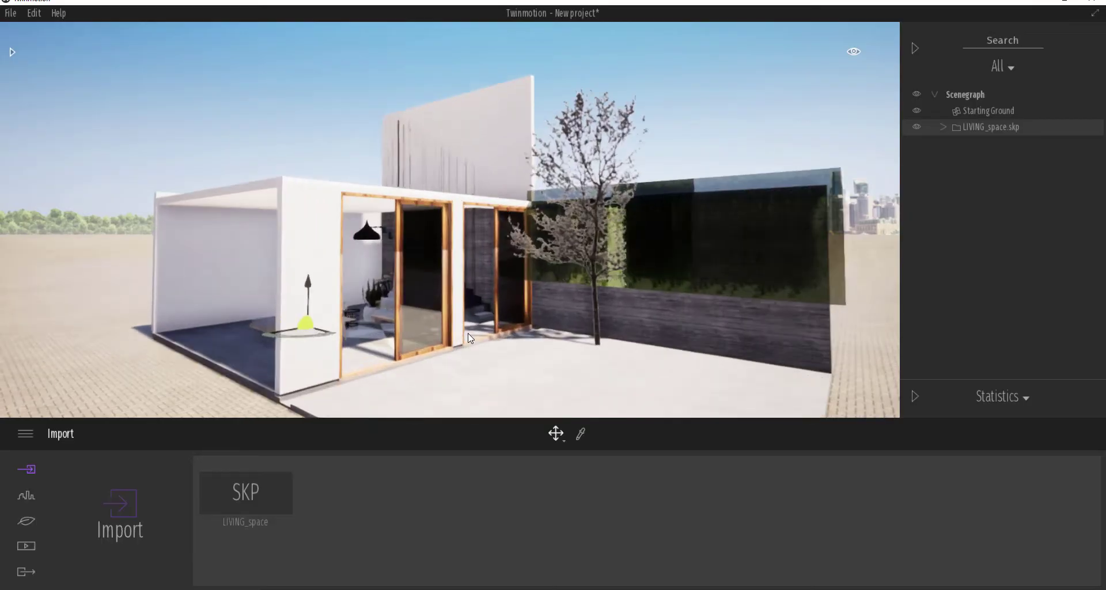
scroll(470, 339, down, 10)
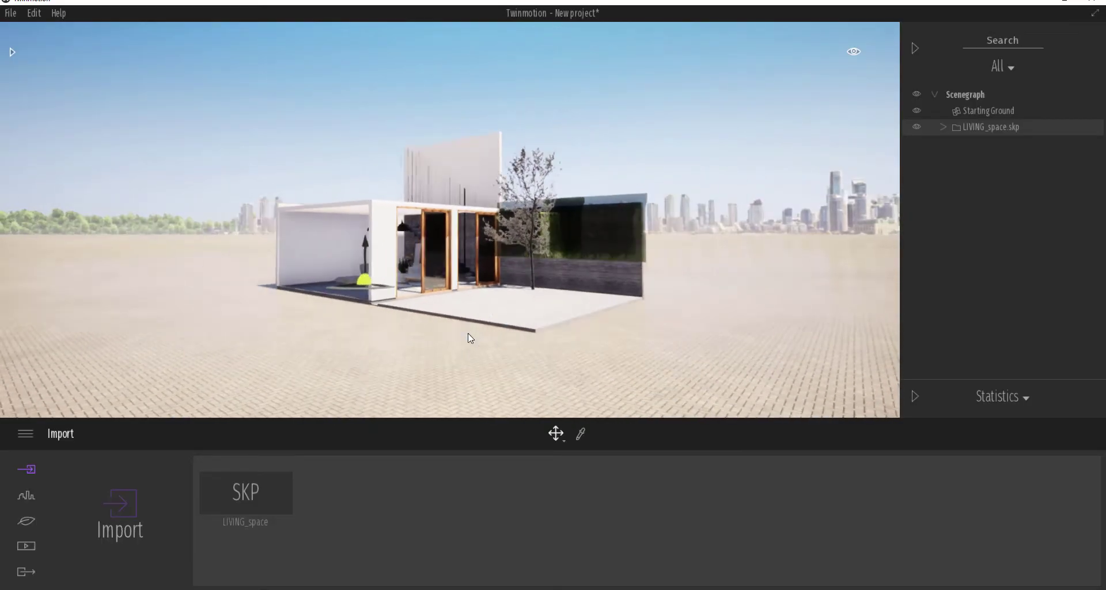
right_drag(470, 339, 467, 198)
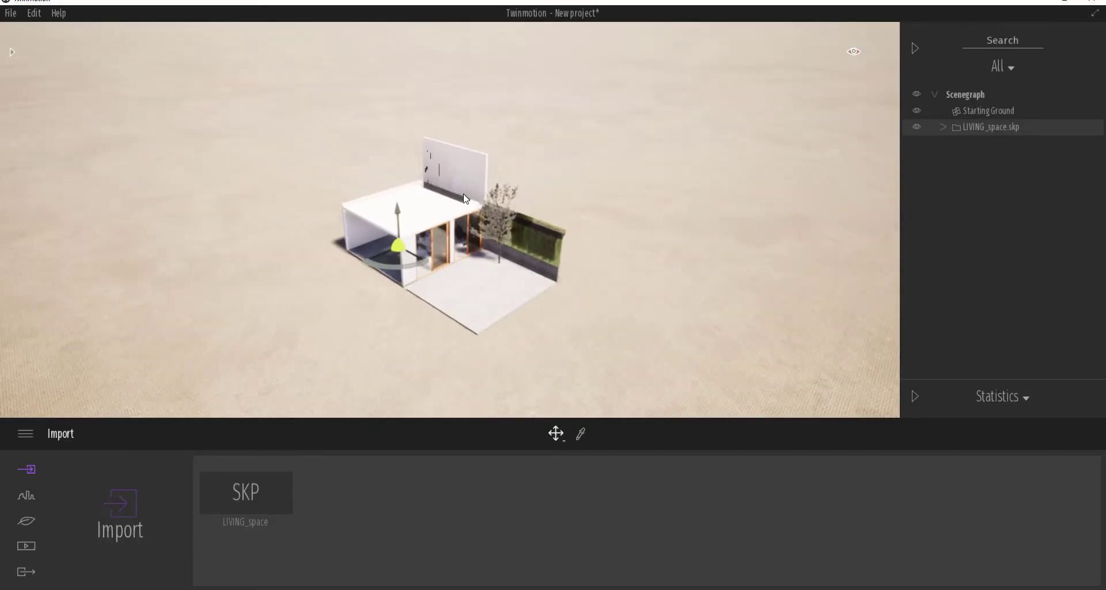
scroll(464, 195, down, 2)
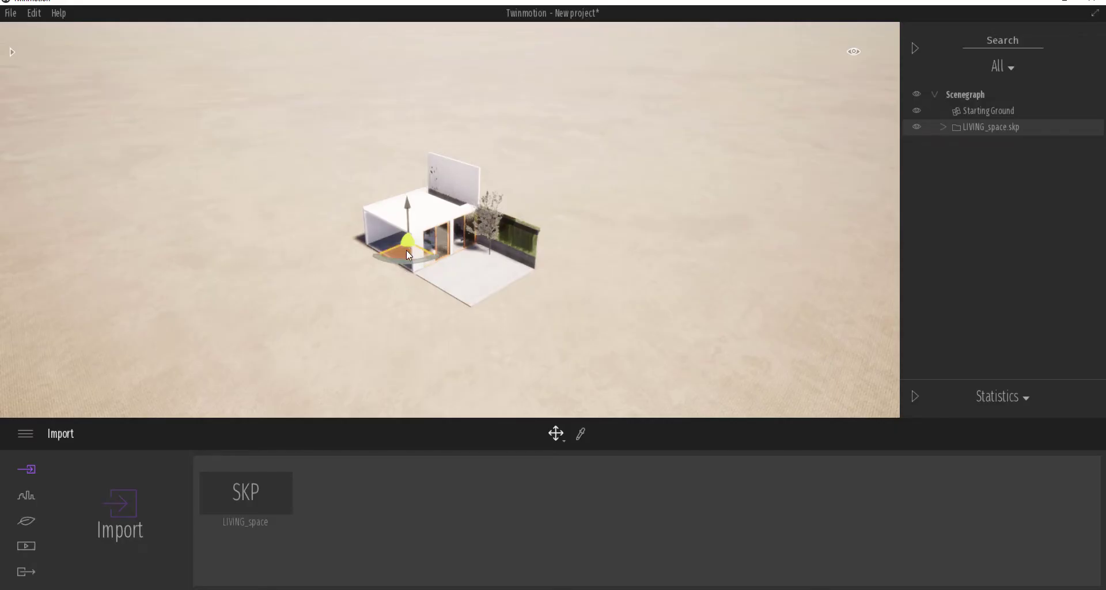
right_click(239, 496)
scroll(580, 277, down, 3)
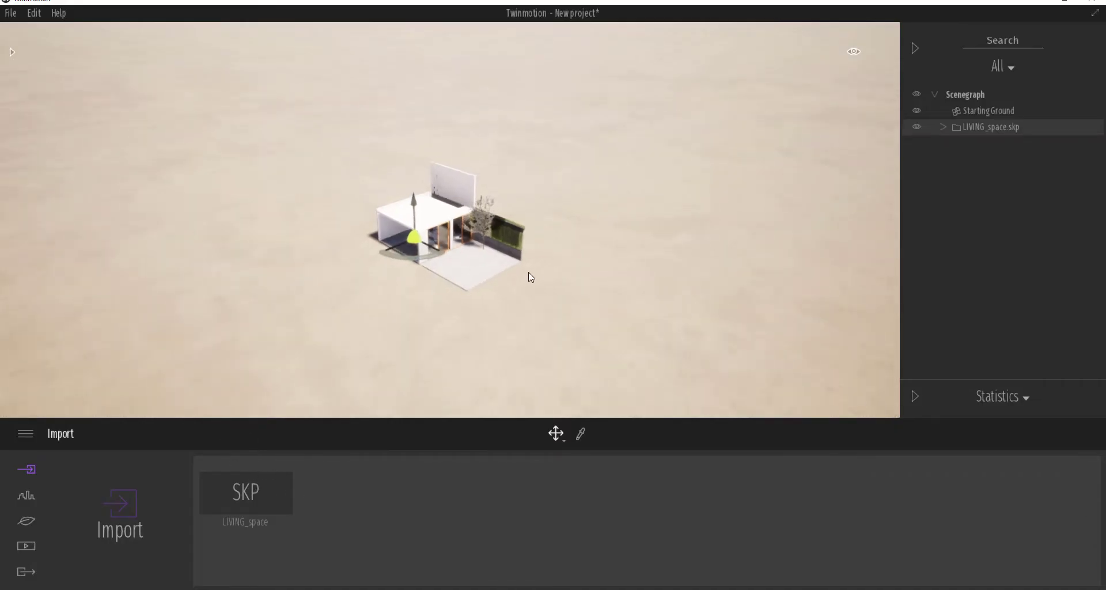
Step: Rotate the LIVING_space.skp model 90 degrees about its vertical axis
middle_drag(382, 245, 303, 255)
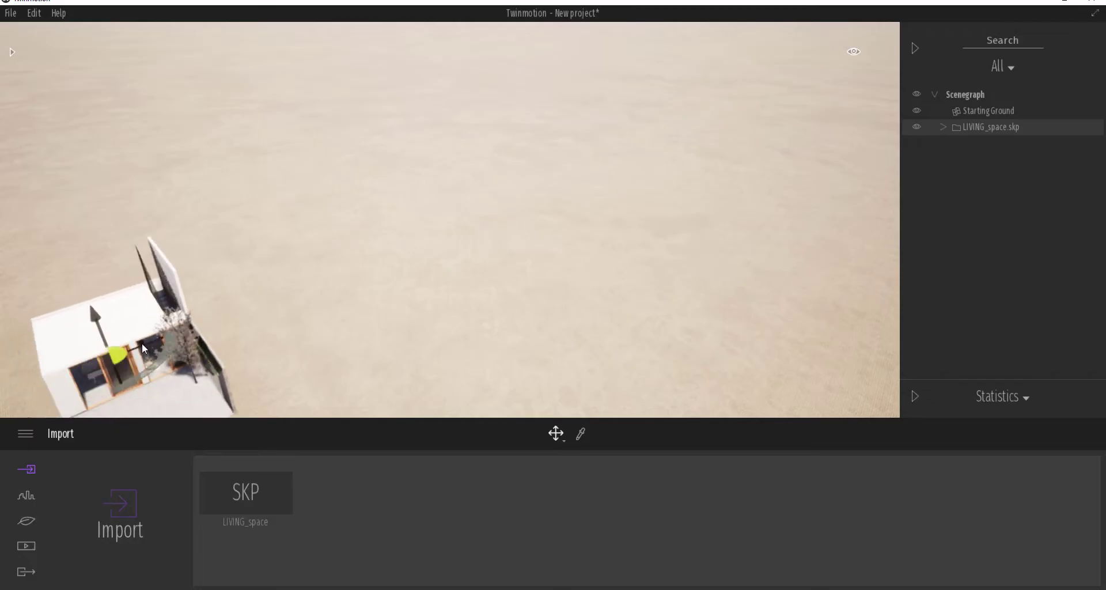
scroll(305, 253, down, 3)
drag(318, 254, 255, 214)
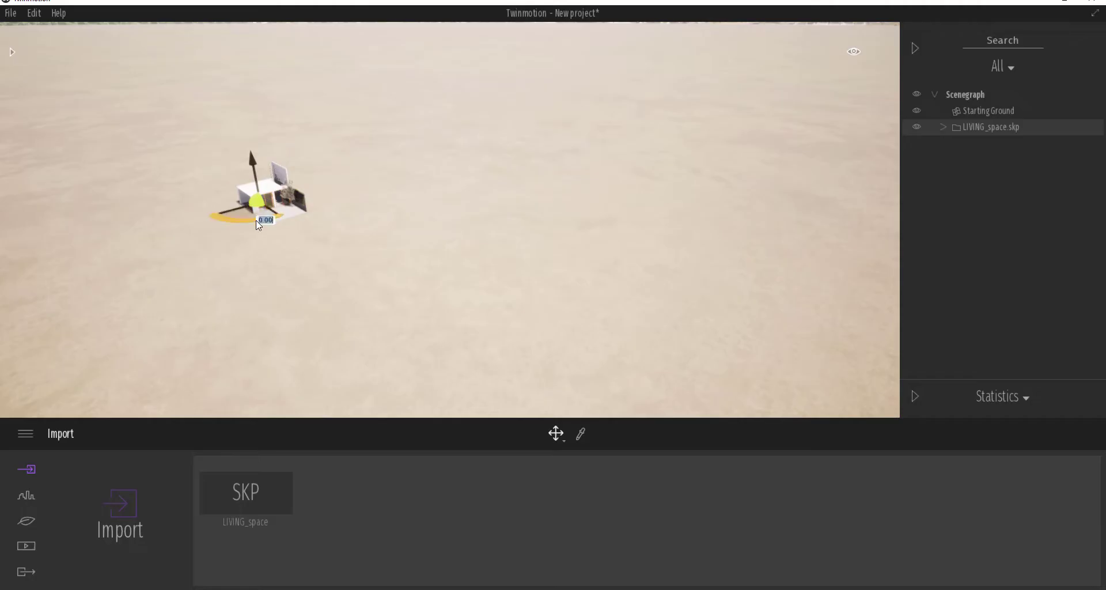
text(90)
key(Return)
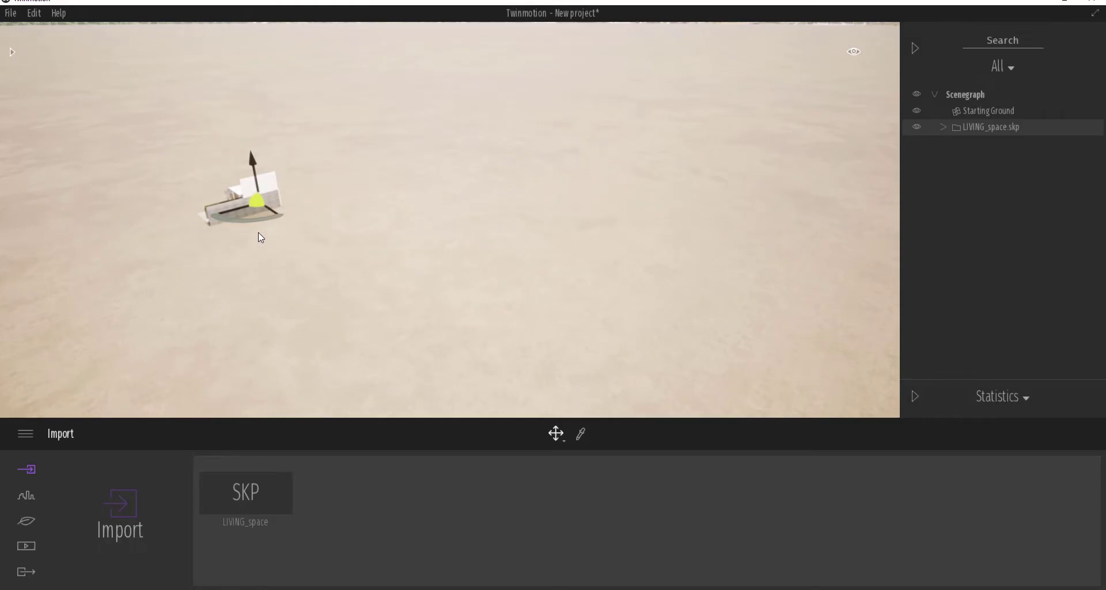
key(f)
shift+middle_drag(340, 273, 518, 273)
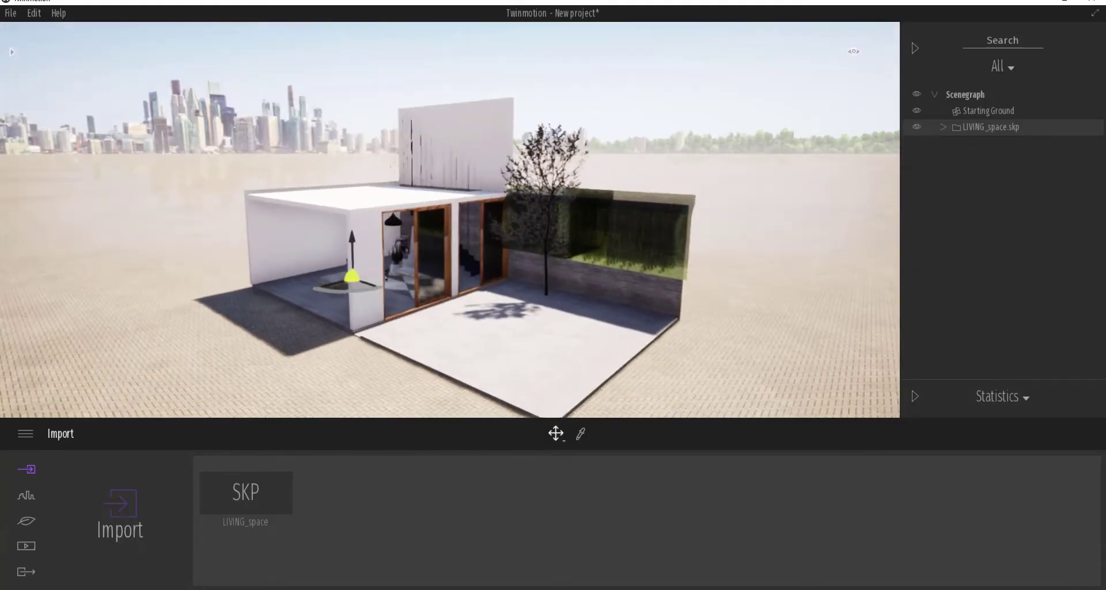
scroll(373, 330, up, 3)
shift+middle_drag(372, 331, 373, 357)
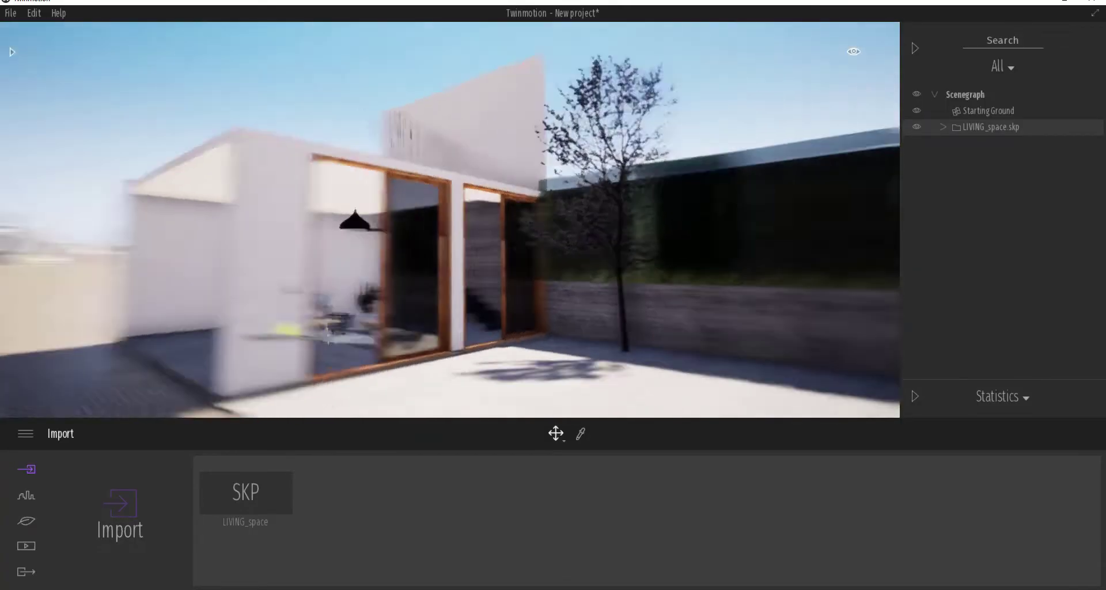
scroll(487, 368, down, 6)
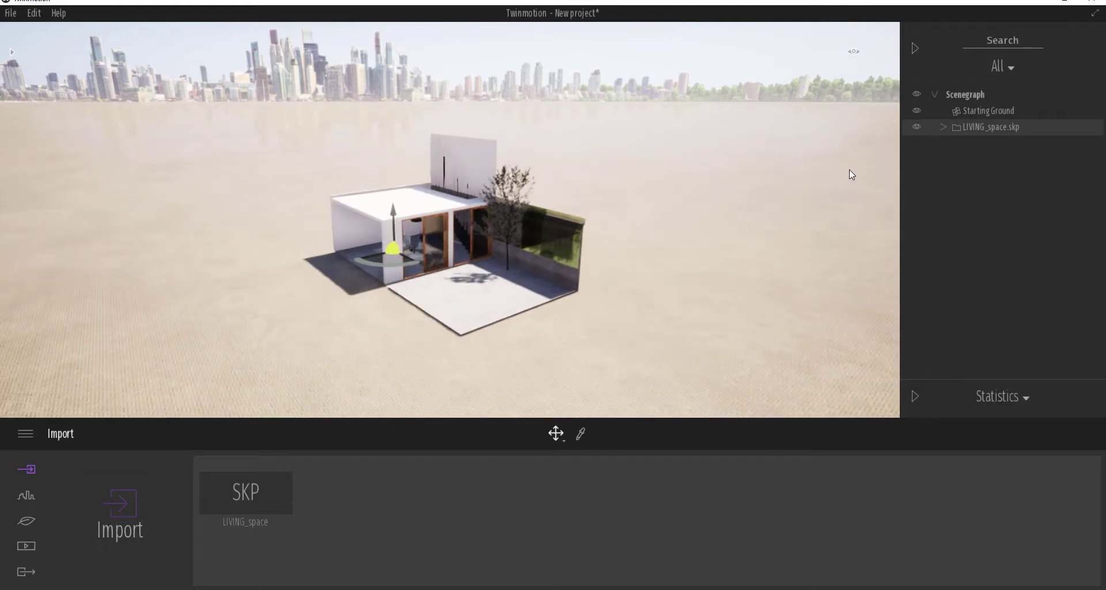
Step: Place a Blackgum 1 tree from the Trees library on the ground behind the house's rear wall
scroll(467, 290, up, 2)
shift+middle_drag(649, 230, 426, 288)
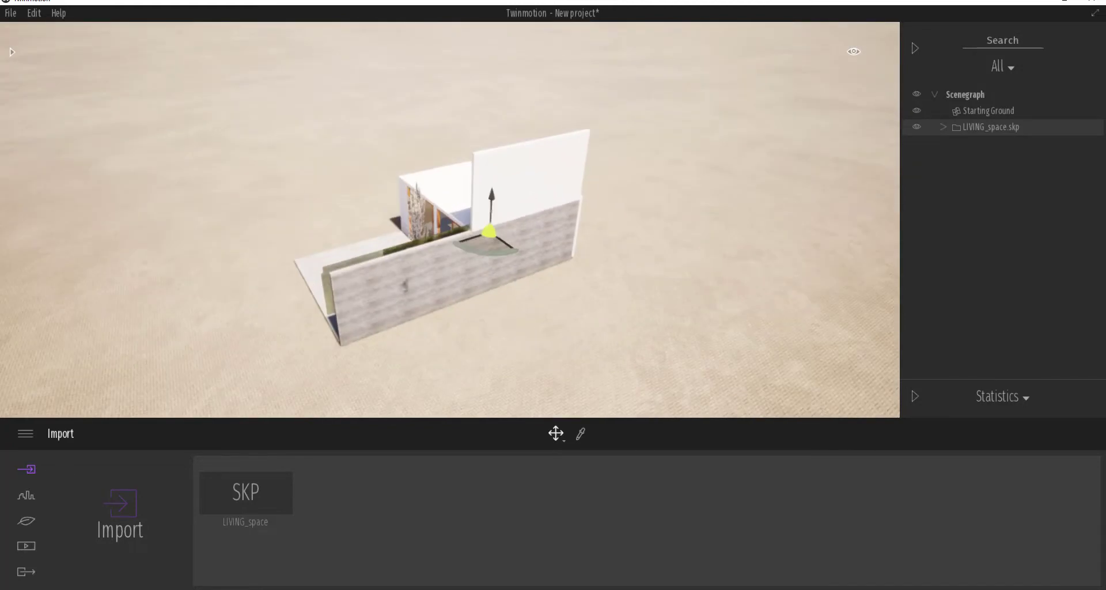
click(15, 53)
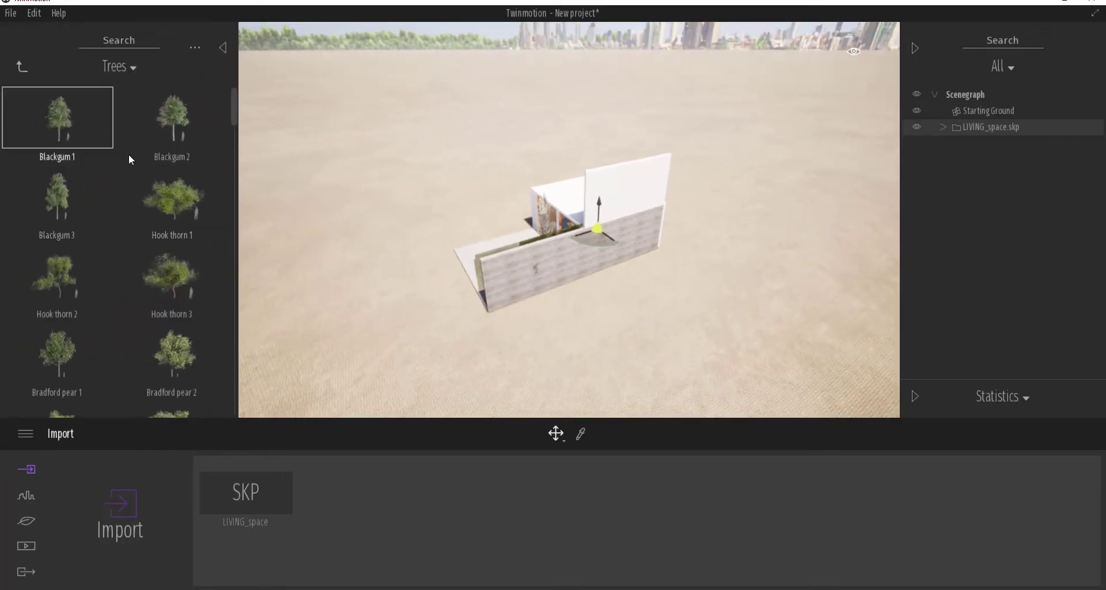
drag(130, 155, 663, 262)
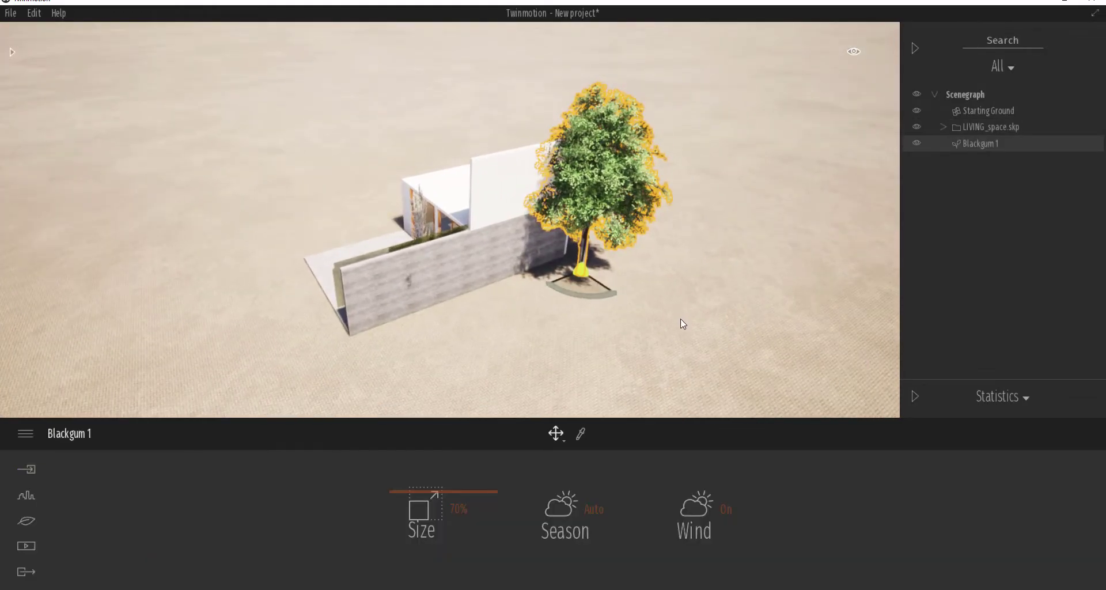
Step: Duplicate the Blackgum 1 tree along the outer face of the wall as 3 instances with a spacing of about 4.79 m
shift+middle_drag(681, 319, 681, 322)
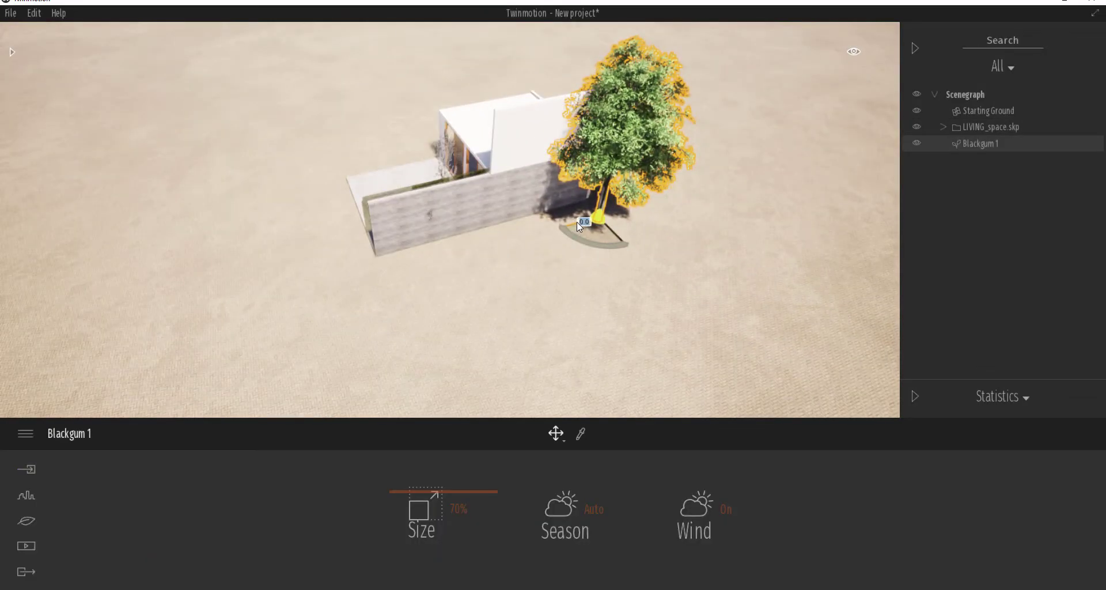
alt+drag(577, 223, 493, 236)
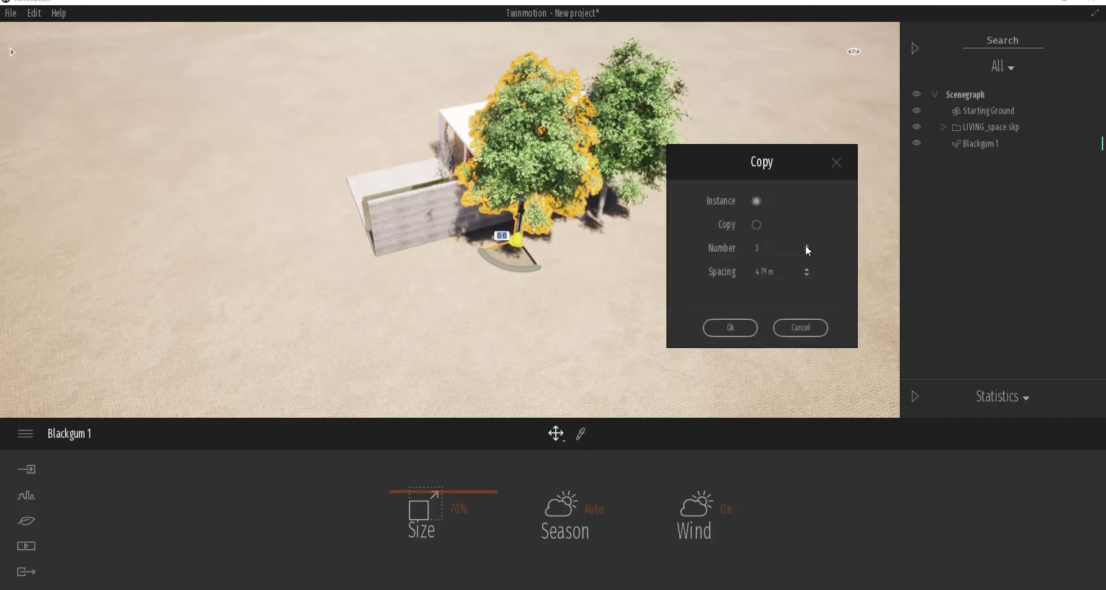
click(729, 327)
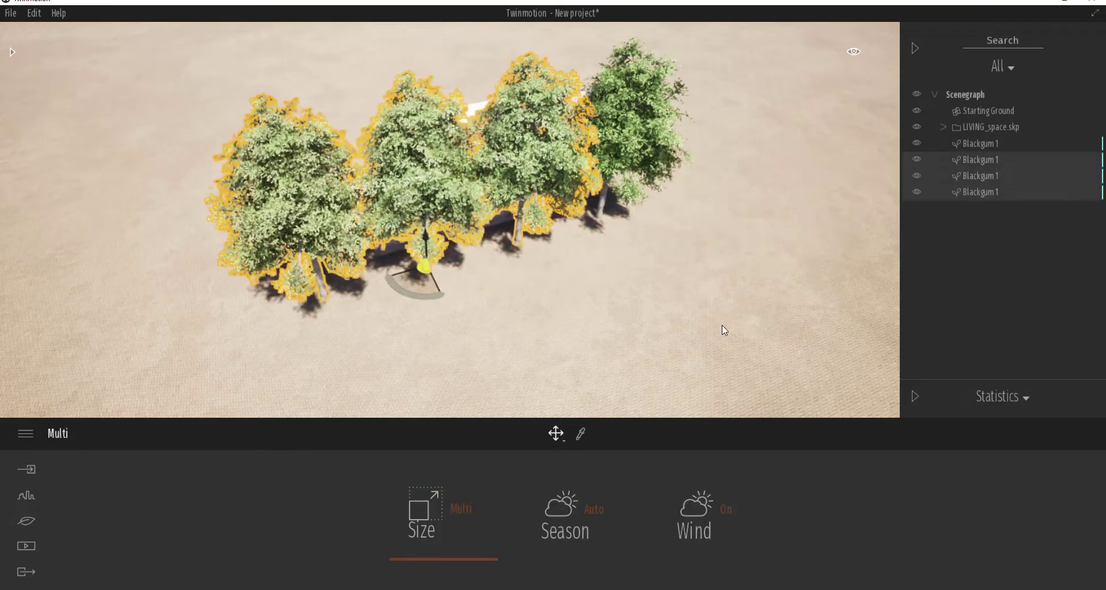
scroll(557, 286, down, 6)
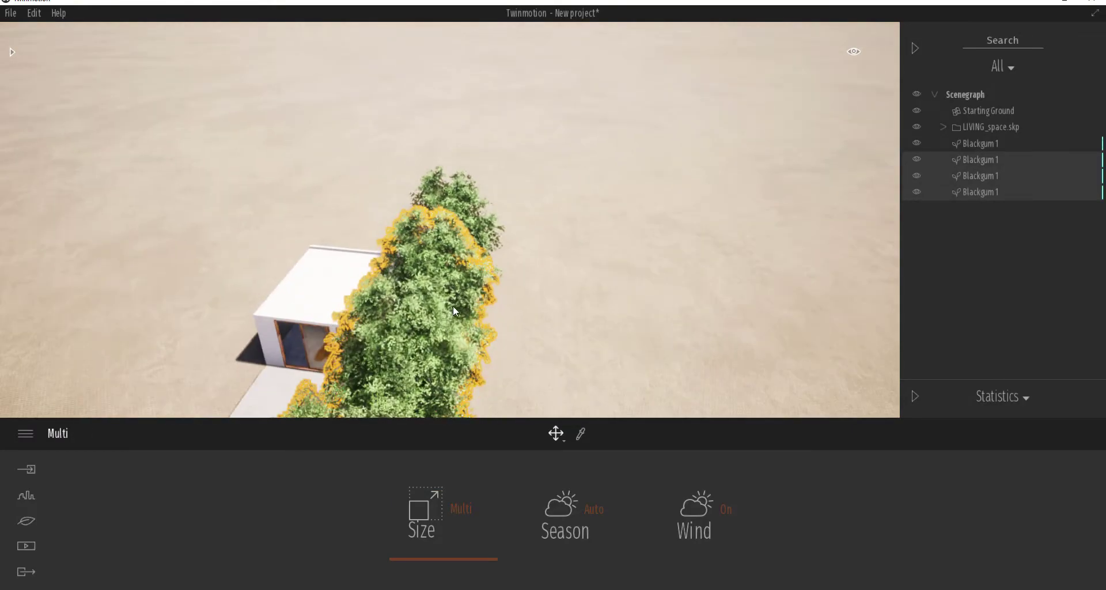
middle_drag(558, 286, 478, 329)
shift+middle_drag(711, 264, 438, 294)
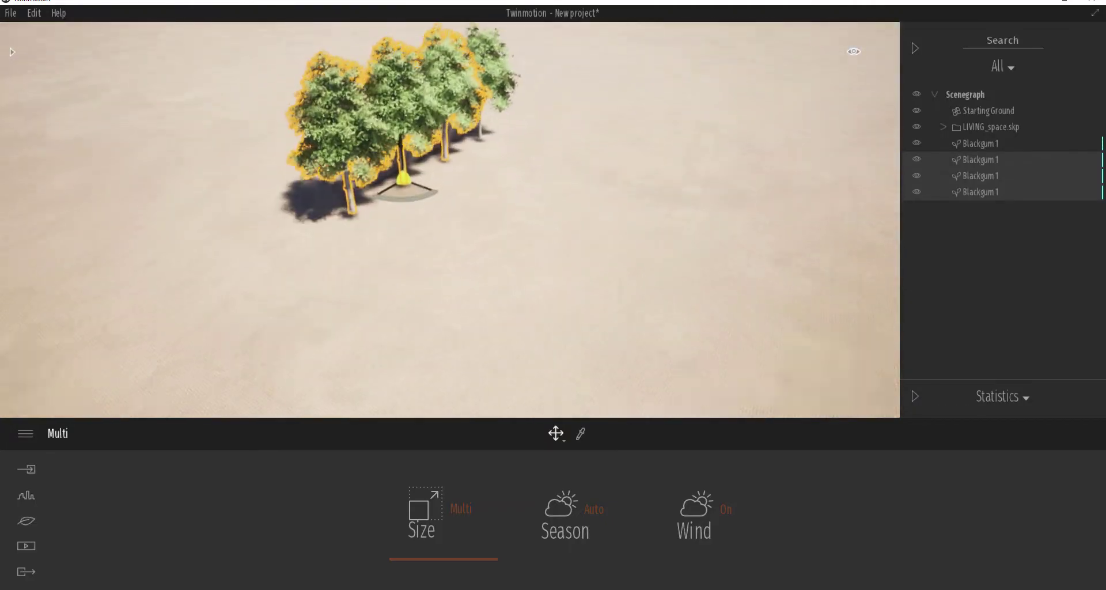
click(482, 130)
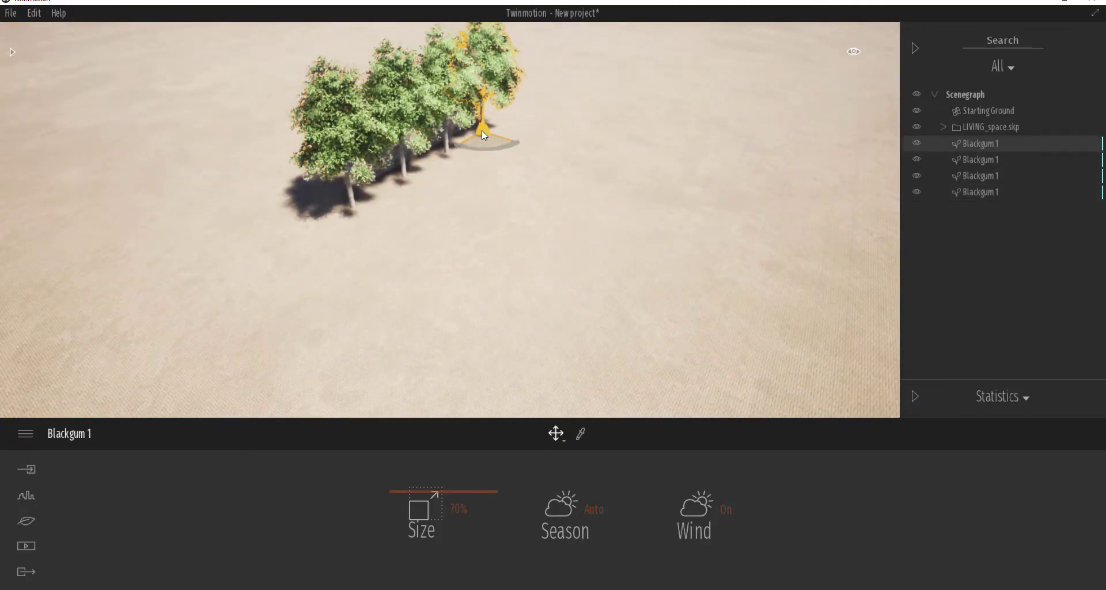
ctrl+click(447, 151)
ctrl+click(402, 171)
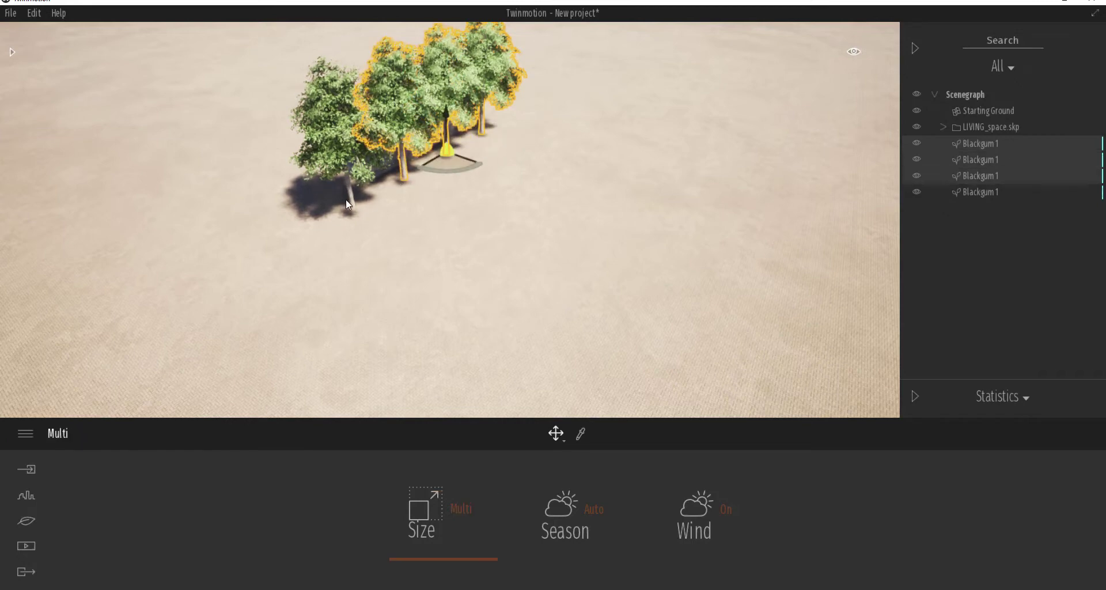
click(348, 202)
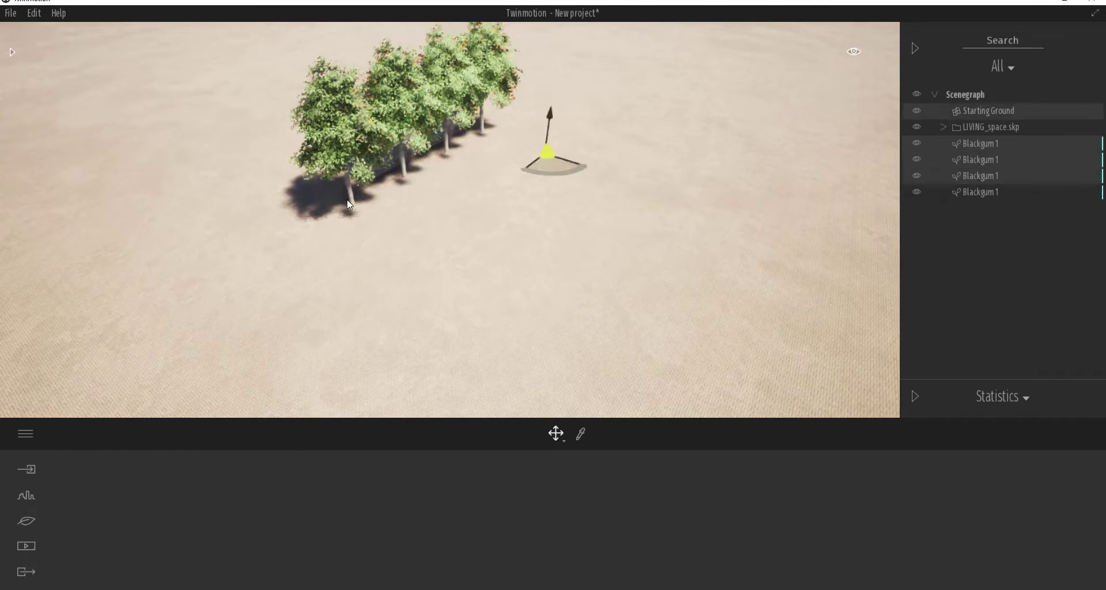
Step: Select all four Blackgum 1 trees in the scene and shift the row slightly across the ground
click(981, 143)
shift+click(982, 191)
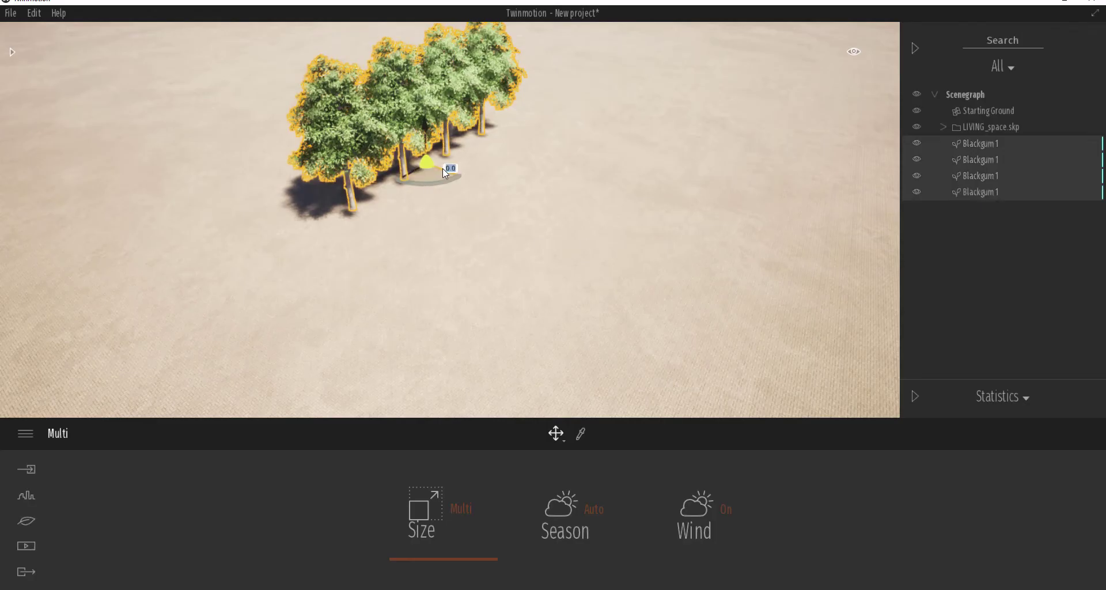
drag(443, 168, 455, 172)
shift+middle_drag(454, 172, 519, 167)
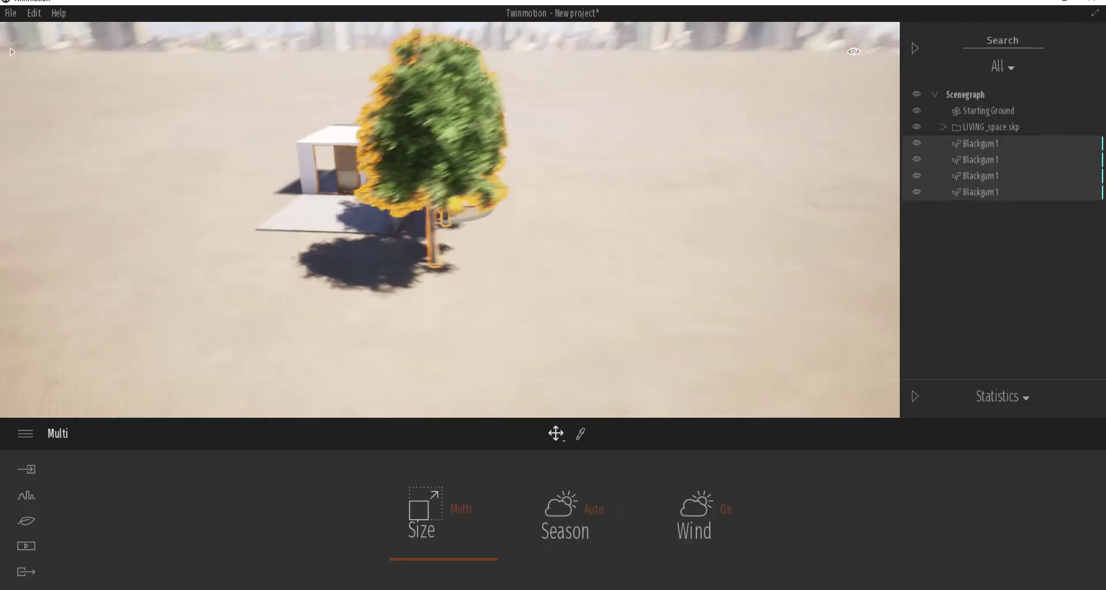
right_drag(403, 202, 429, 233)
shift+middle_drag(439, 276, 519, 277)
scroll(480, 167, up, 3)
right_drag(484, 236, 490, 231)
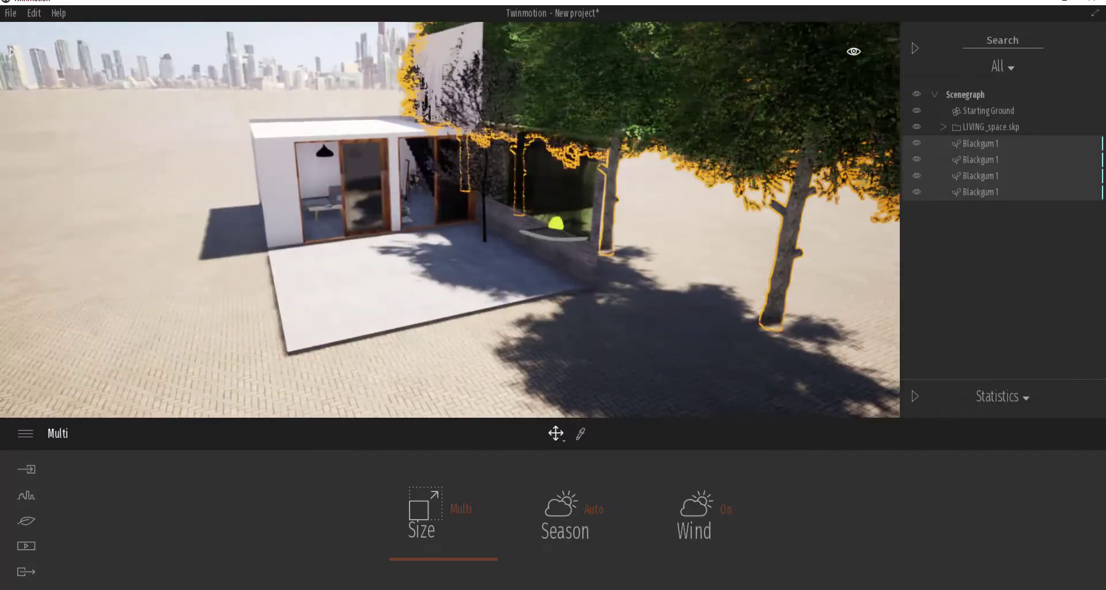
Step: Select the LIVING_space.skp model and move it slightly across the ground, away from the row of trees
click(998, 122)
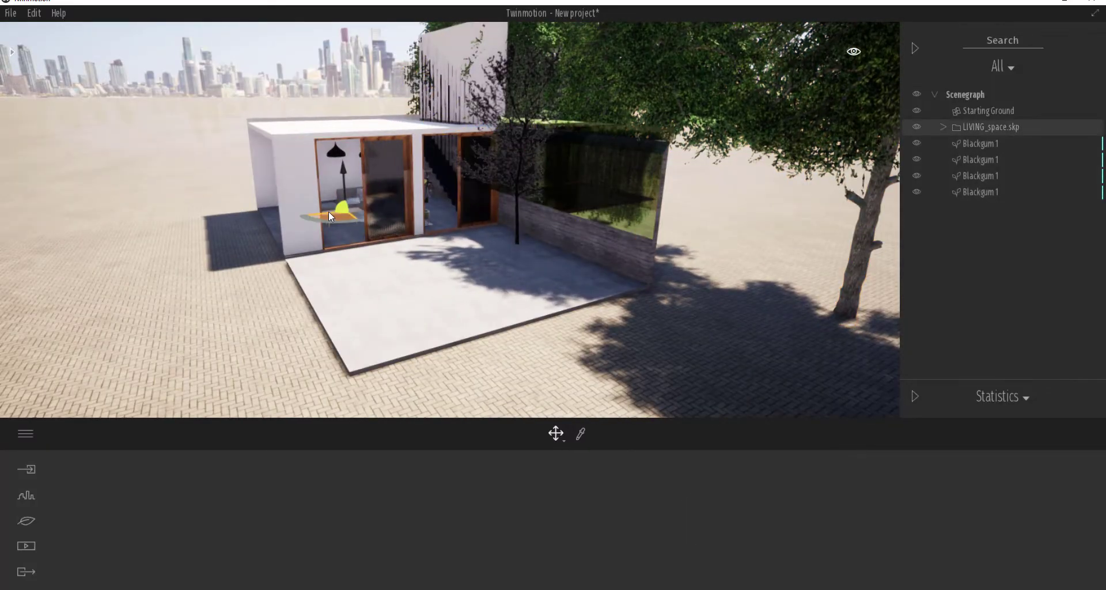
mouse_move(328, 212)
mouse_down()
mouse_move(306, 211)
mouse_move(316, 213)
mouse_up()
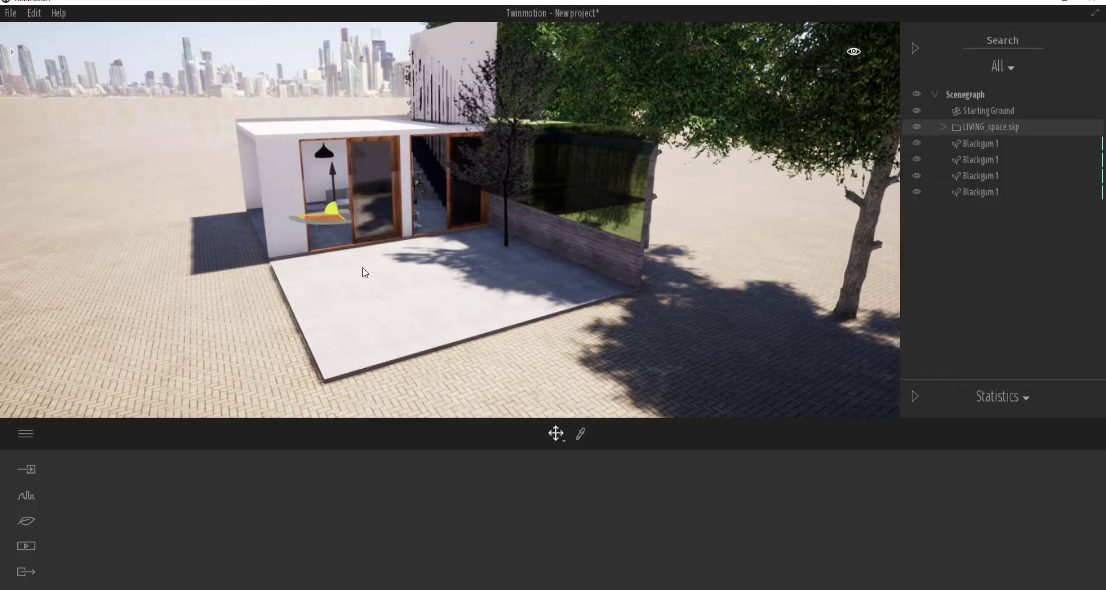
shift+middle_drag(363, 271, 490, 352)
scroll(382, 254, up, 3)
scroll(340, 236, up, 2)
mouse_move(325, 221)
shift+middle_down()
mouse_move(438, 224)
mouse_move(325, 221)
shift+middle_up()
scroll(325, 223, down, 5)
shift+middle_drag(396, 275, 472, 242)
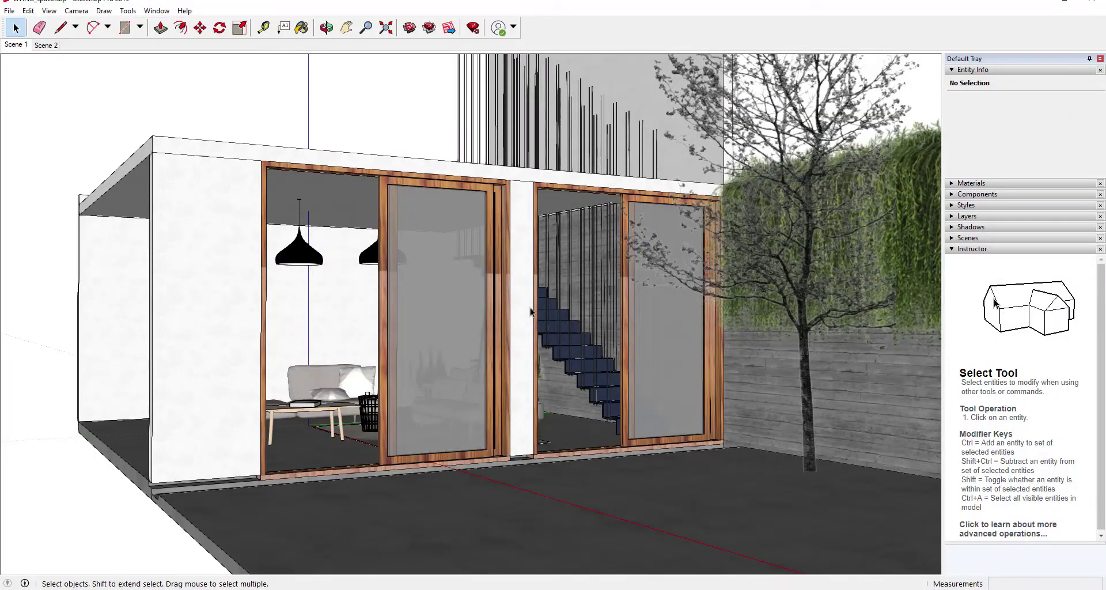
Step: Switch to SketchUp and draw a rectangle of about 443.60 by 241.70 cm on the ground beside the terrace
mouse_move(530, 307)
middle_down()
mouse_move(535, 340)
mouse_move(451, 452)
mouse_move(514, 496)
middle_up()
scroll(535, 340, down, 3)
scroll(514, 497, up, 3)
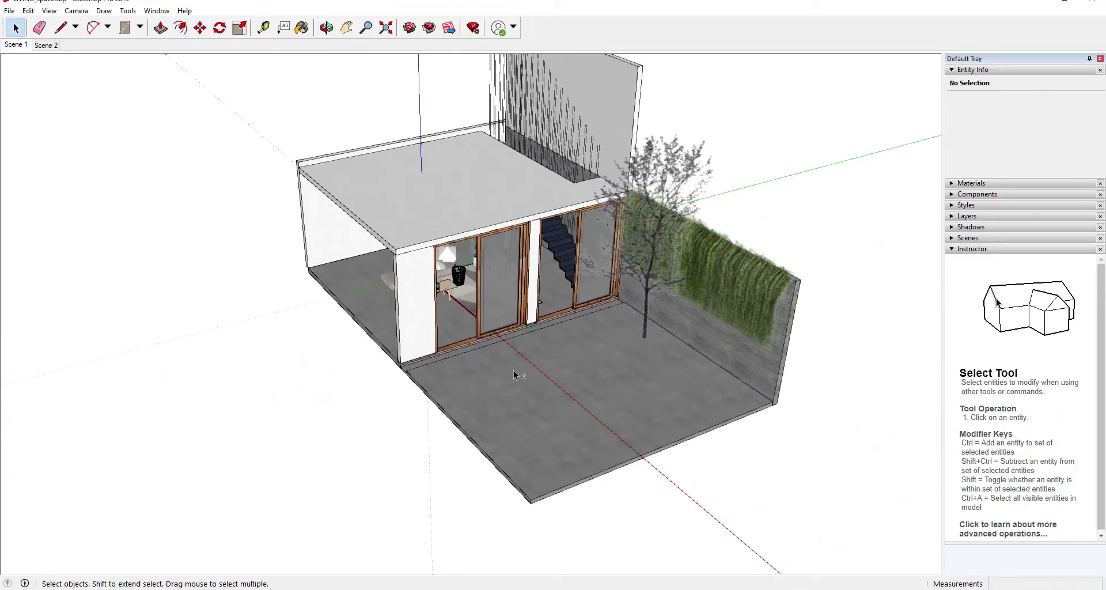
middle_drag(514, 375, 502, 445)
key(r)
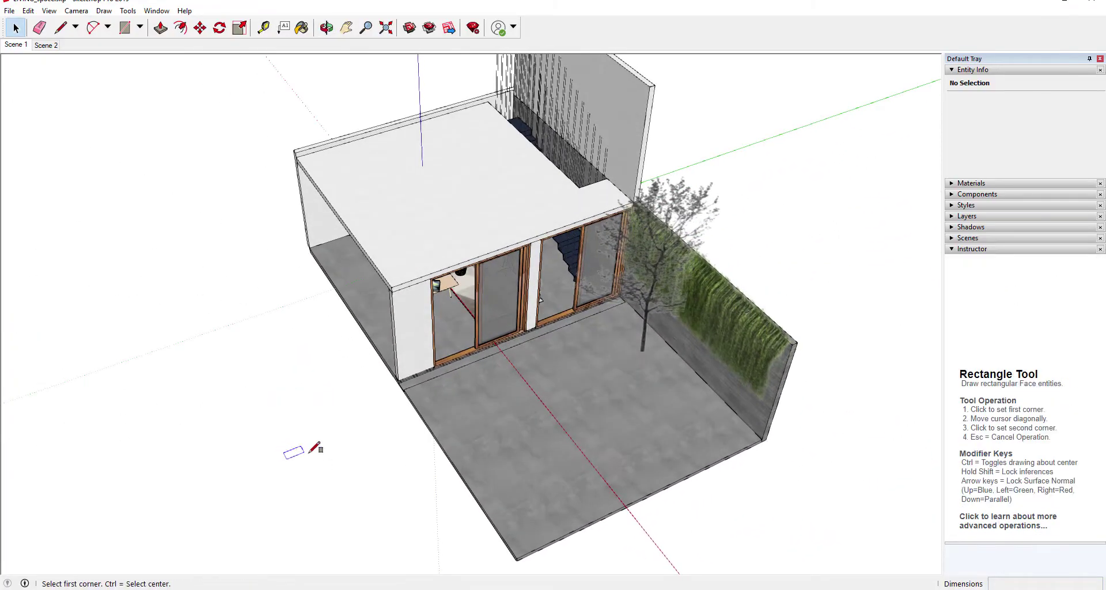
click(292, 422)
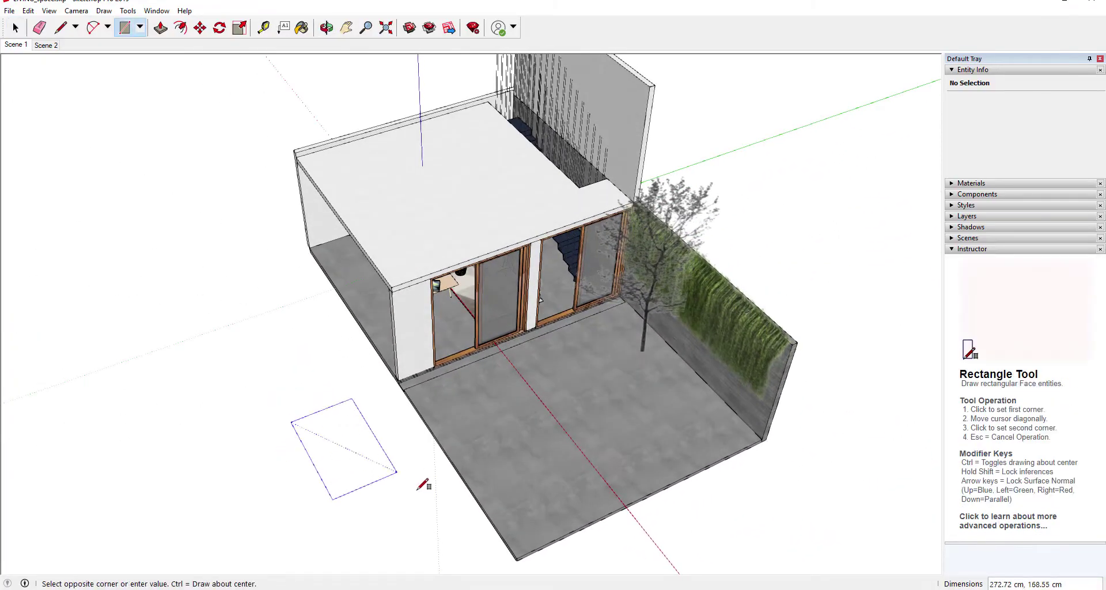
click(467, 516)
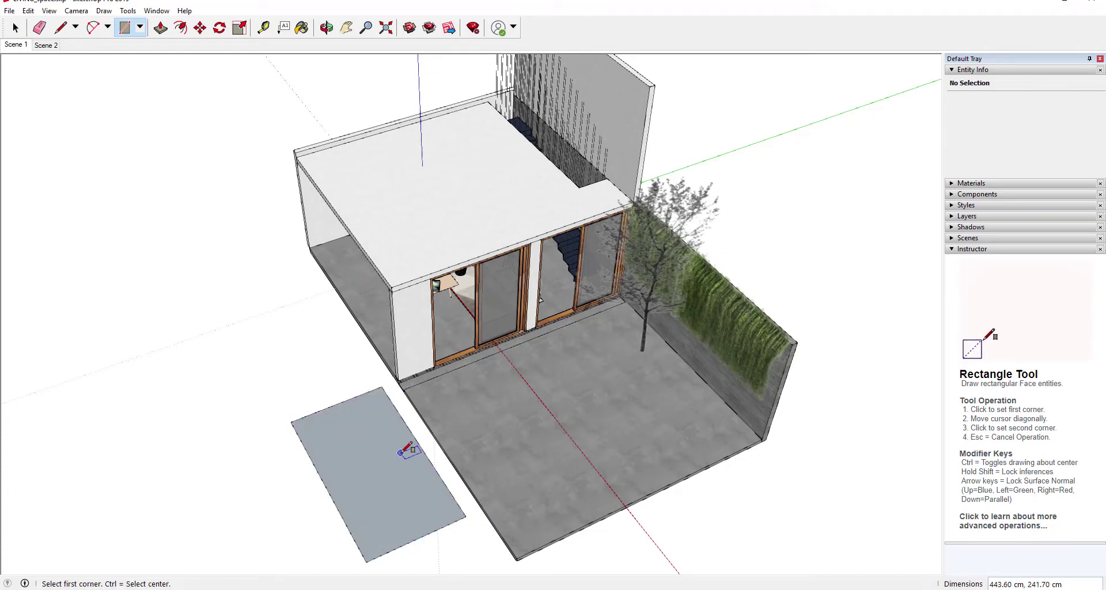
Step: Extrude the new rectangle upward about 76.87 cm with Push/Pull to form a block beside the terrace
key(p)
click(371, 462)
click(370, 451)
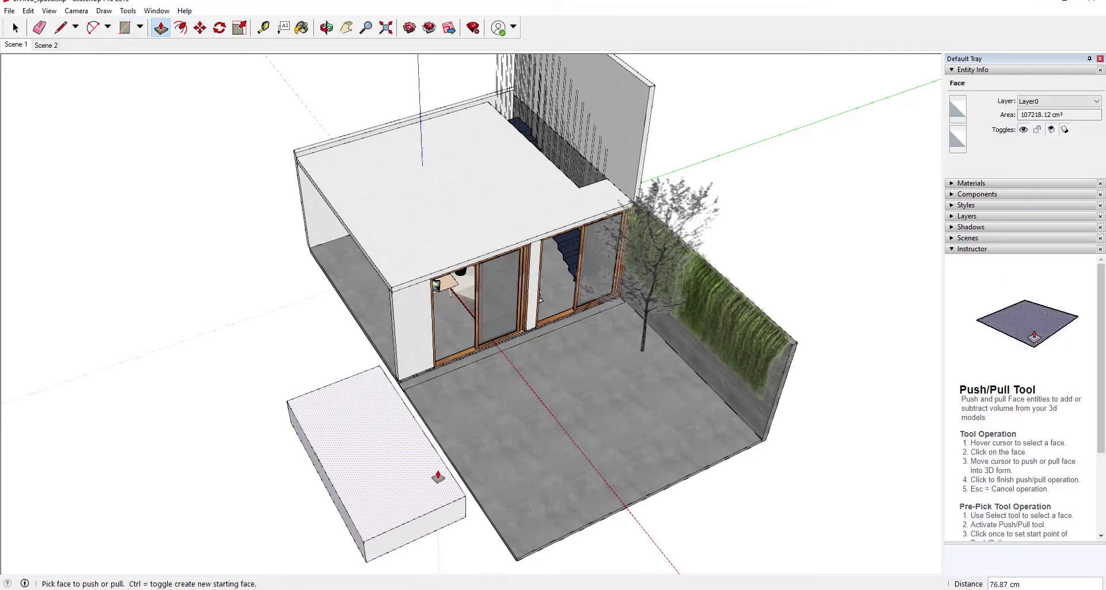
middle_drag(438, 477, 444, 340)
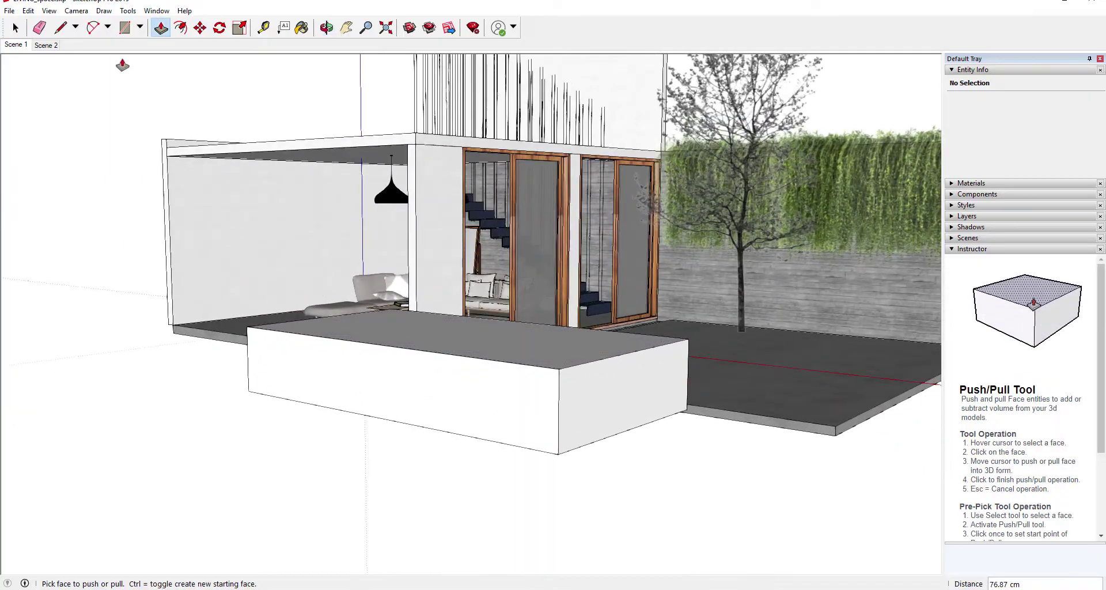
Step: Save the SketchUp model, then switch to Twinmotion and refresh the LIVING_space import to bring in the new block
click(9, 10)
click(33, 65)
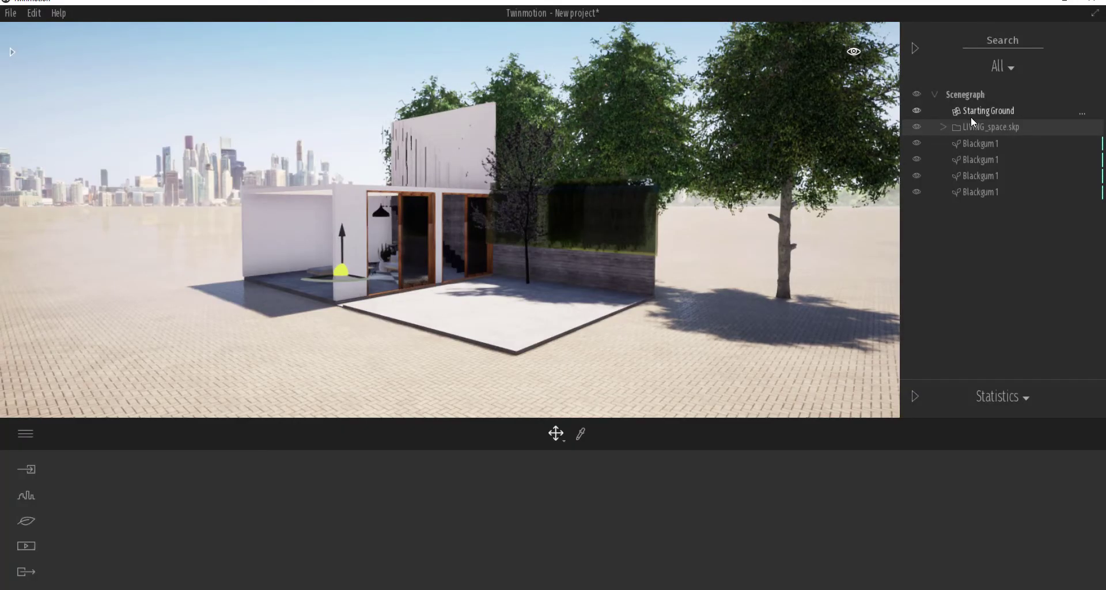
click(32, 470)
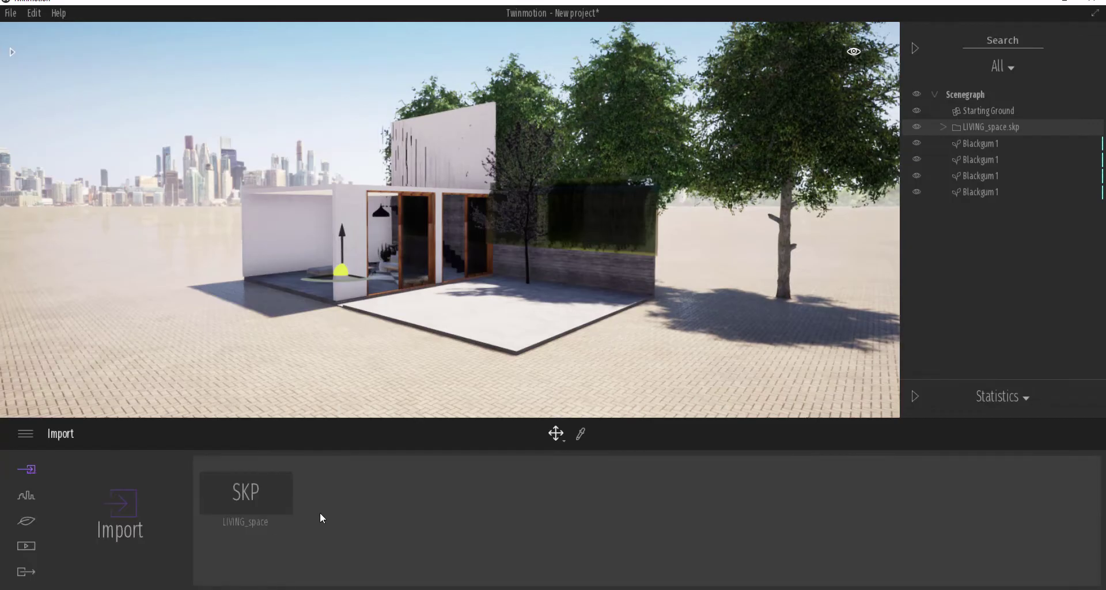
click(254, 463)
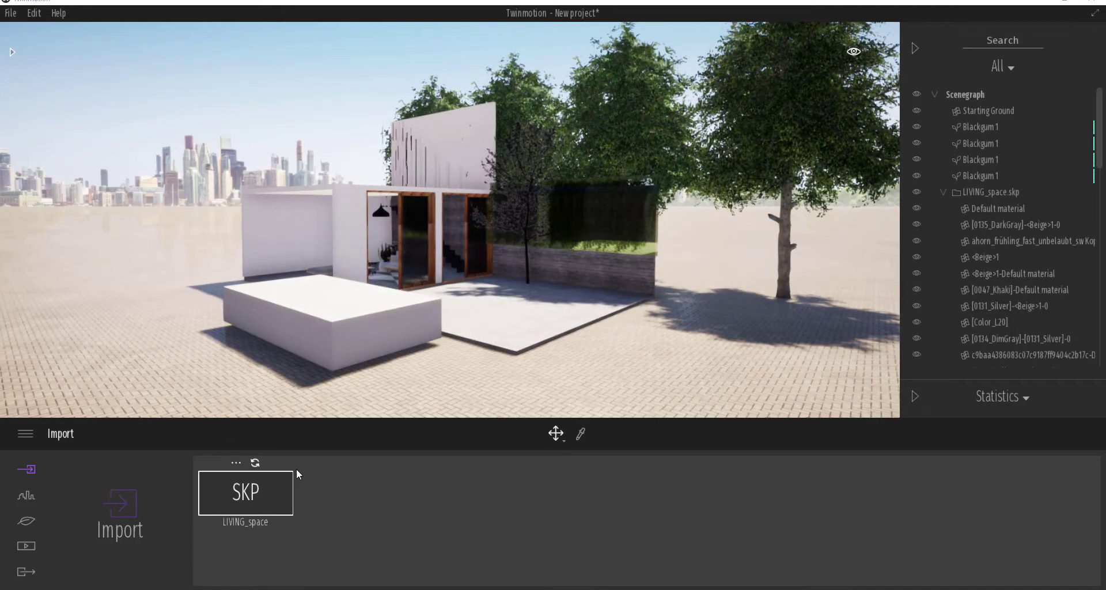
shift+middle_drag(533, 301, 490, 352)
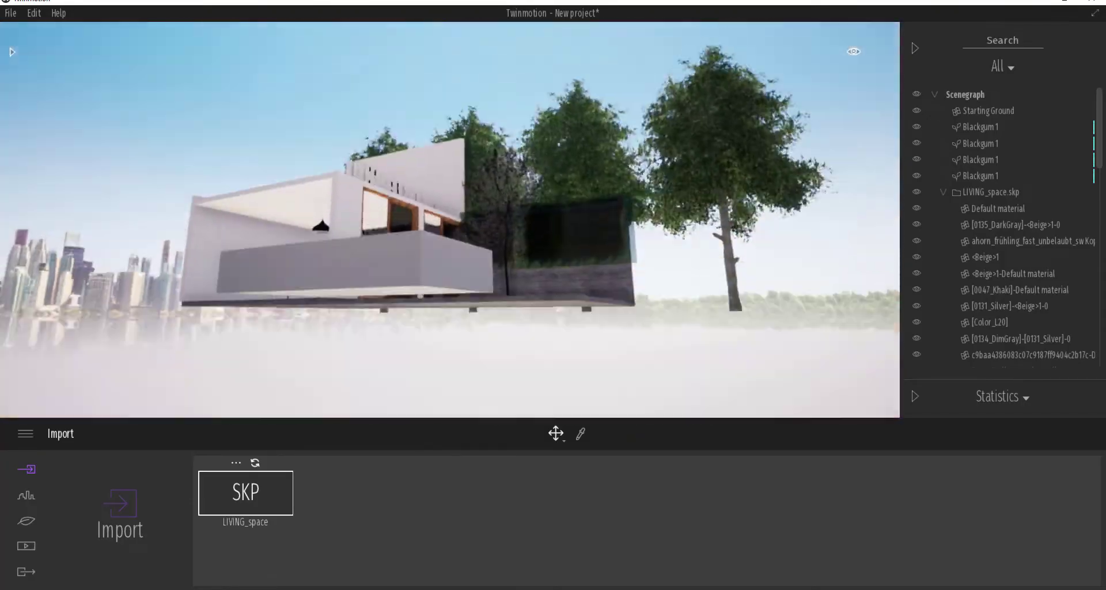
right_drag(461, 288, 478, 293)
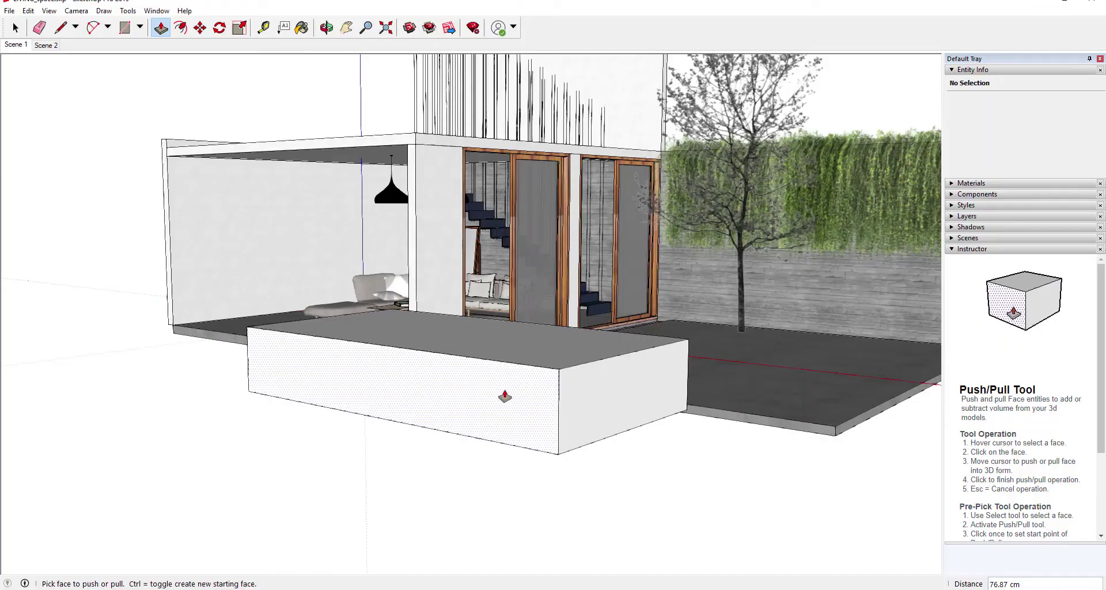
Step: Switch to SketchUp and extend the block's underside downward 15.00 cm with Push/Pull to meet the terrace slab's lower edge
mouse_move(502, 396)
middle_down()
mouse_move(511, 370)
mouse_move(553, 371)
mouse_move(554, 445)
mouse_move(553, 427)
middle_up()
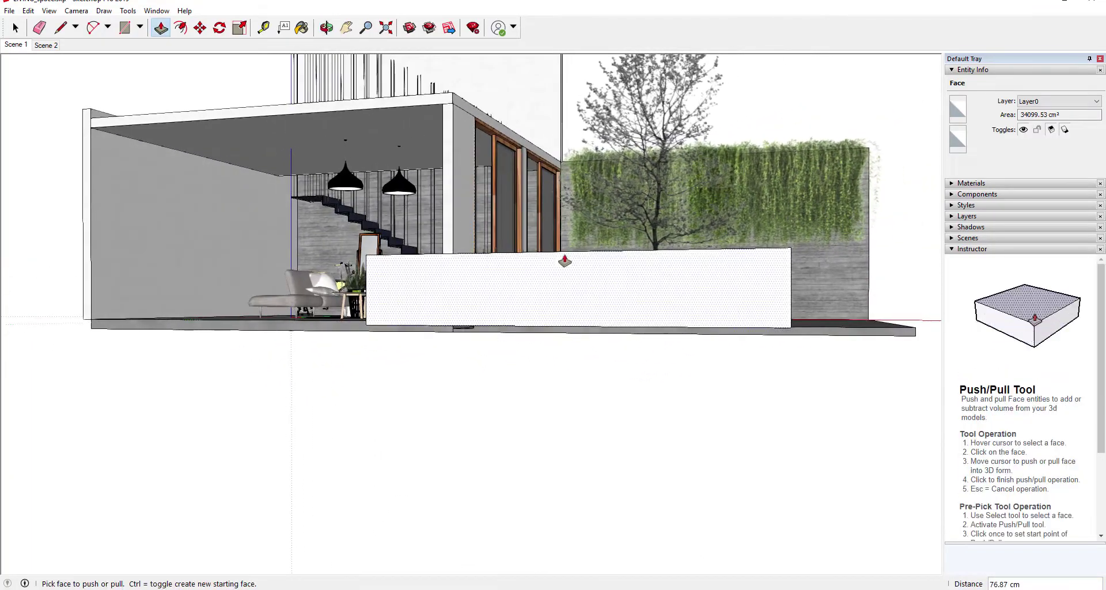
middle_drag(753, 422, 592, 338)
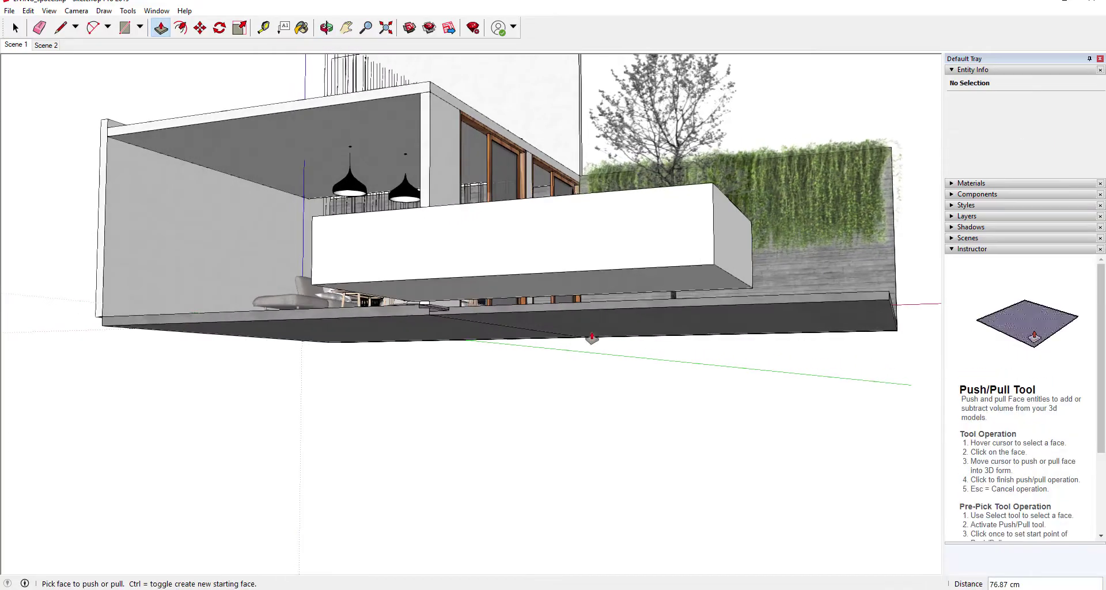
click(594, 284)
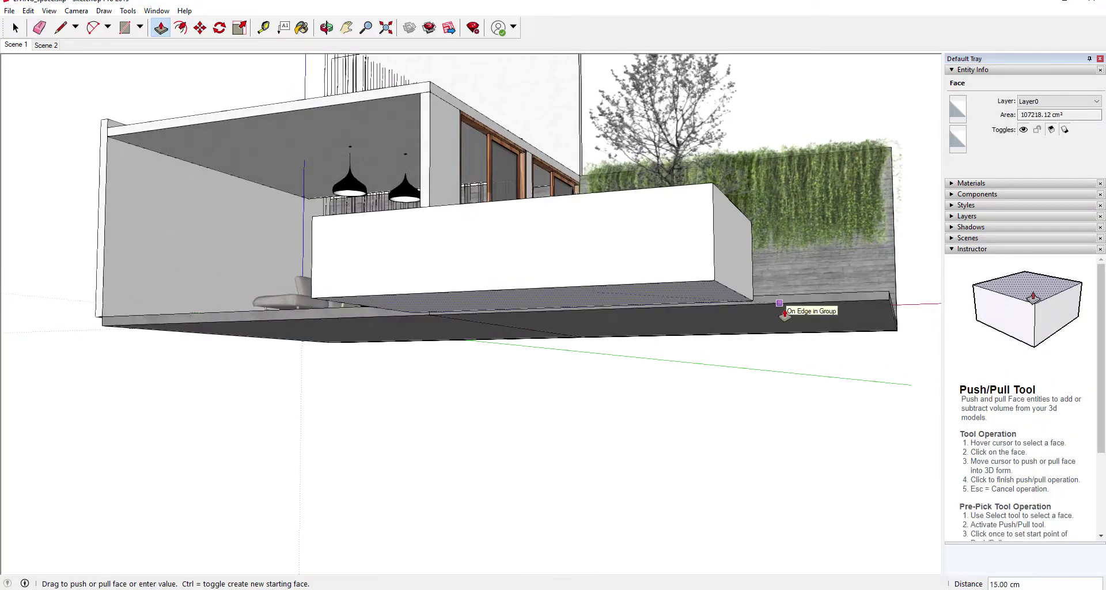
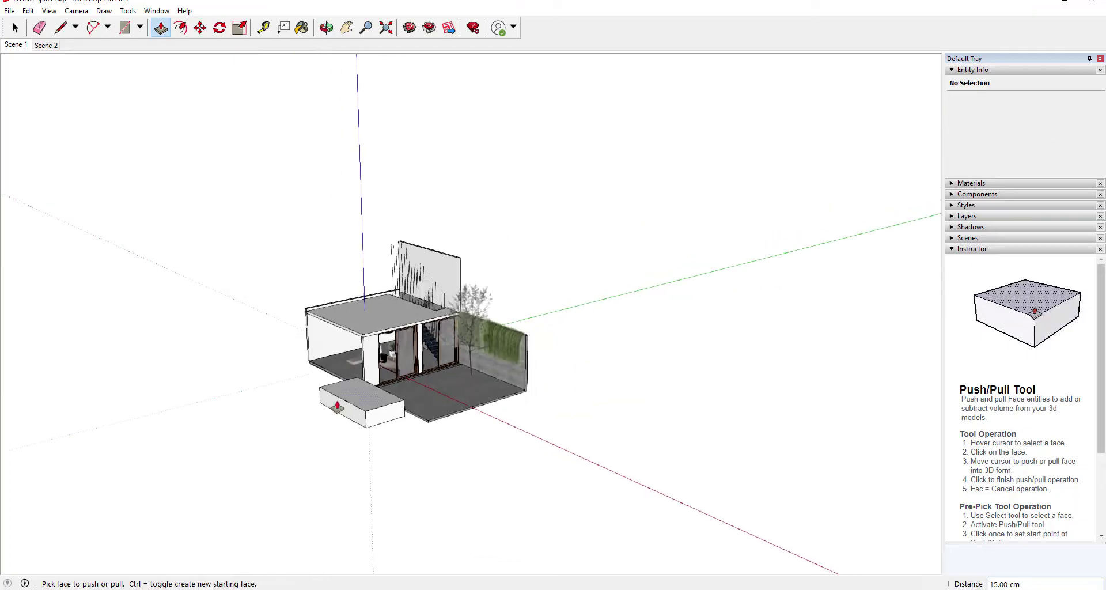
Step: Push the block's end face inward about 189.89 cm with Push/Pull to shorten the block
middle_drag(397, 426, 760, 466)
scroll(483, 497, up, 5)
click(477, 418)
click(534, 417)
middle_drag(686, 396, 351, 383)
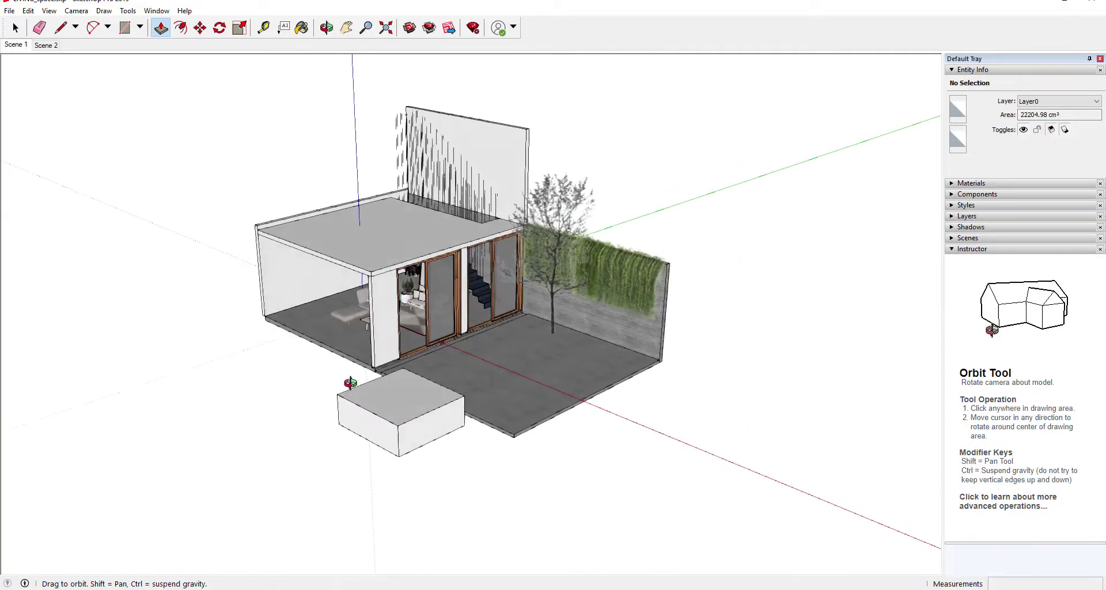
Step: Offset the edges of the block's top face inward about 15.22 cm to form a rim
scroll(420, 415, up, 6)
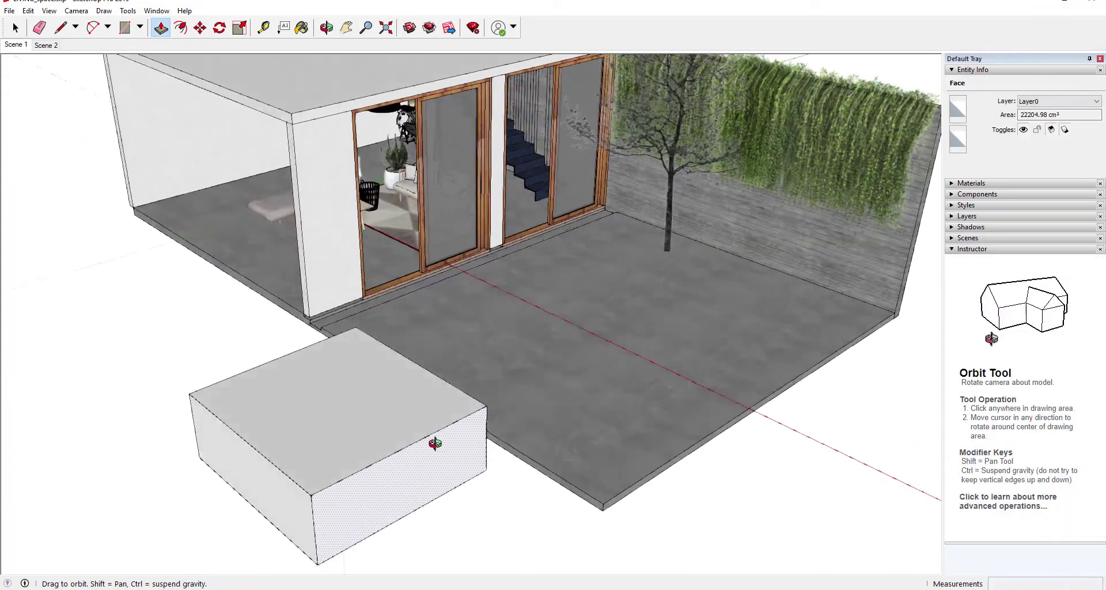
middle_drag(435, 444, 435, 444)
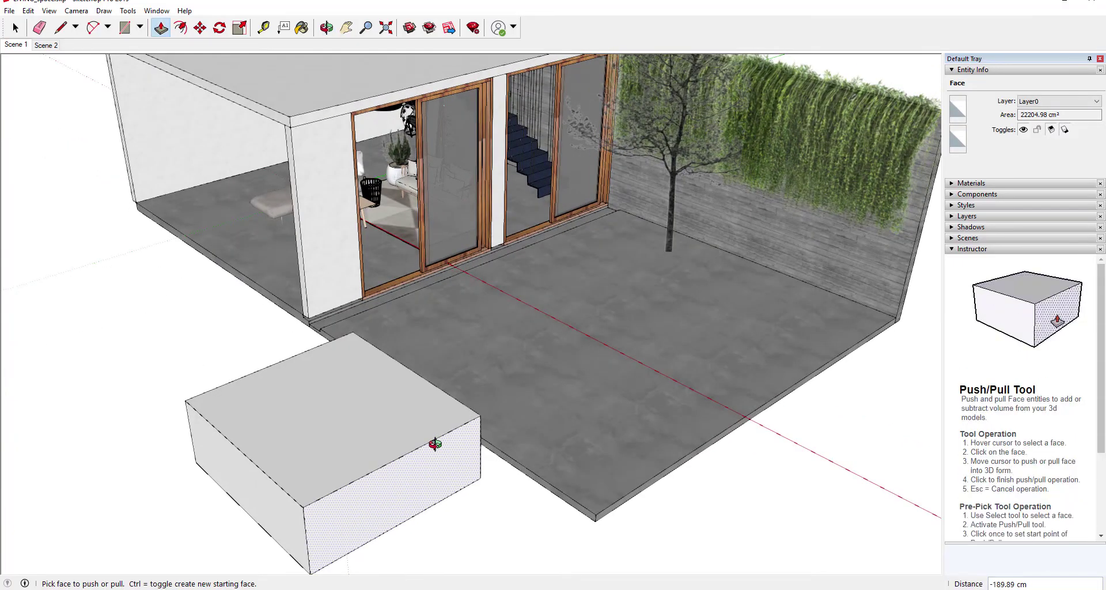
key(f)
click(334, 415)
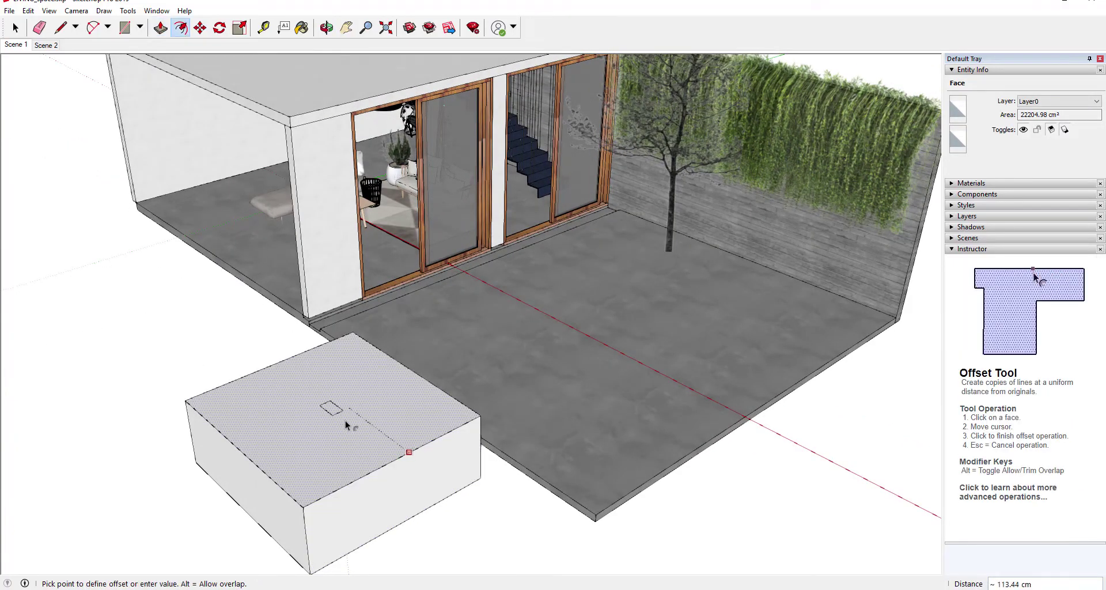
click(398, 447)
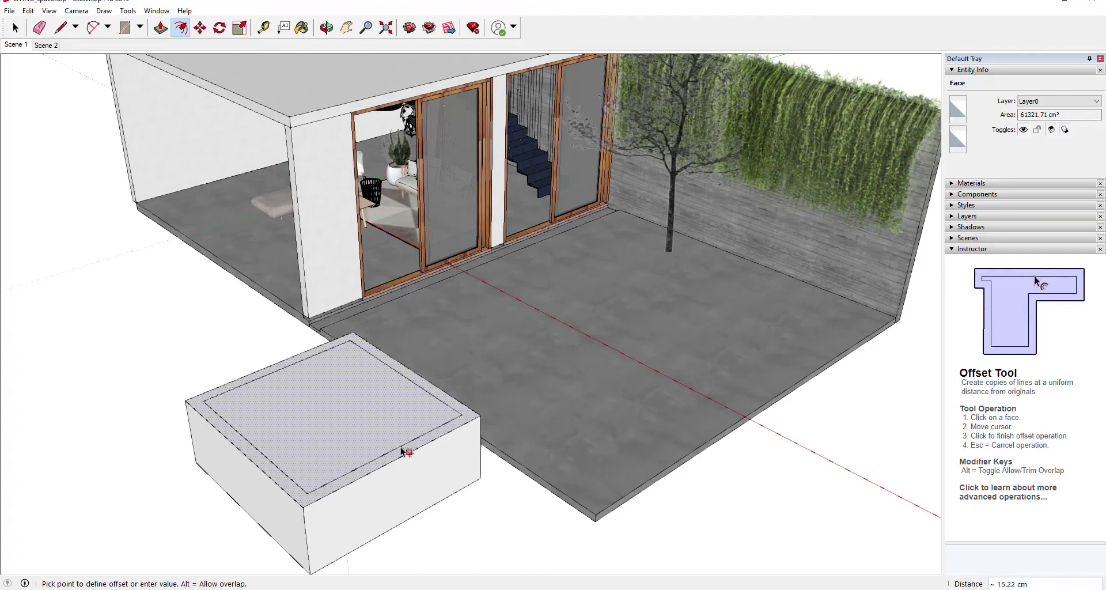
Step: Push the inset top face down to hollow the block, deepening the recess with a second push of about 25.10 cm
key(p)
click(365, 428)
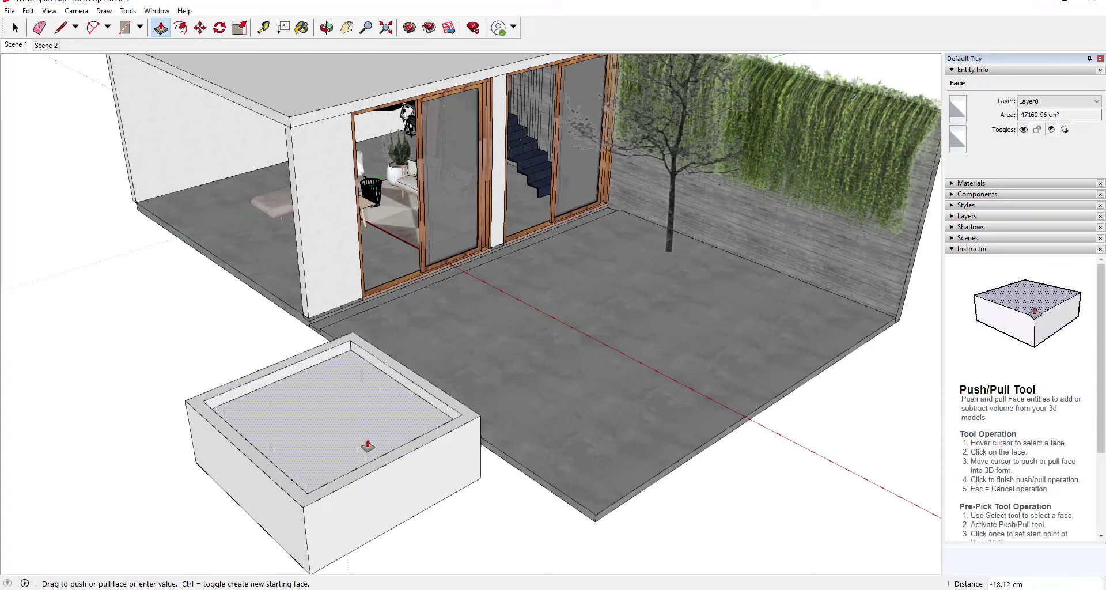
click(367, 447)
middle_drag(368, 445, 496, 445)
scroll(496, 446, up, 3)
scroll(496, 446, up, 1)
click(415, 403)
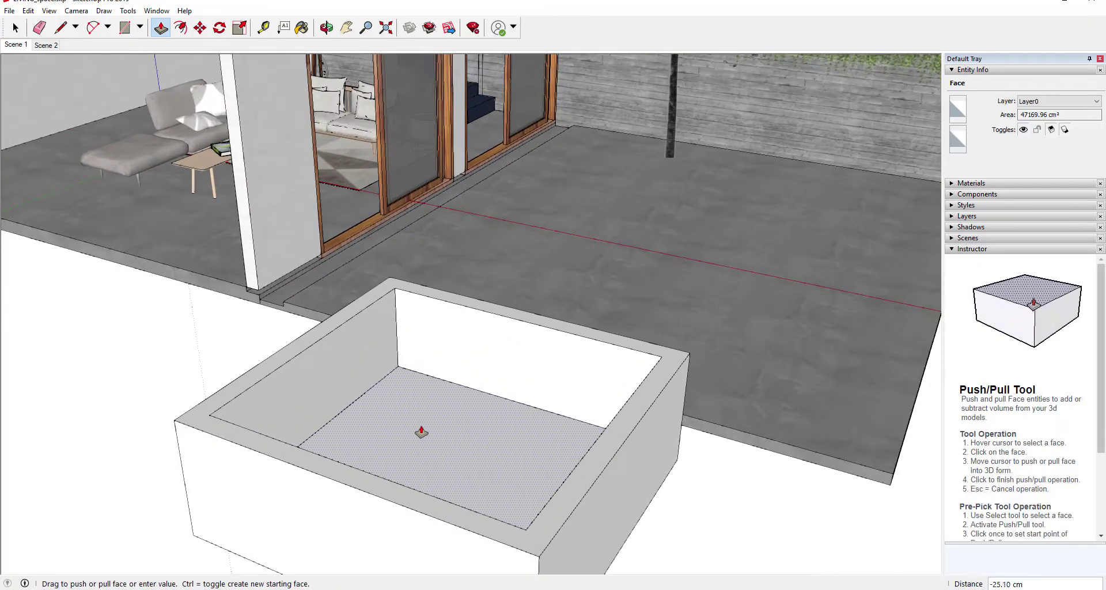
click(420, 432)
scroll(525, 389, down, 3)
scroll(444, 395, up, 2)
mouse_move(432, 383)
middle_down()
mouse_move(378, 375)
mouse_move(366, 385)
mouse_move(415, 375)
middle_up()
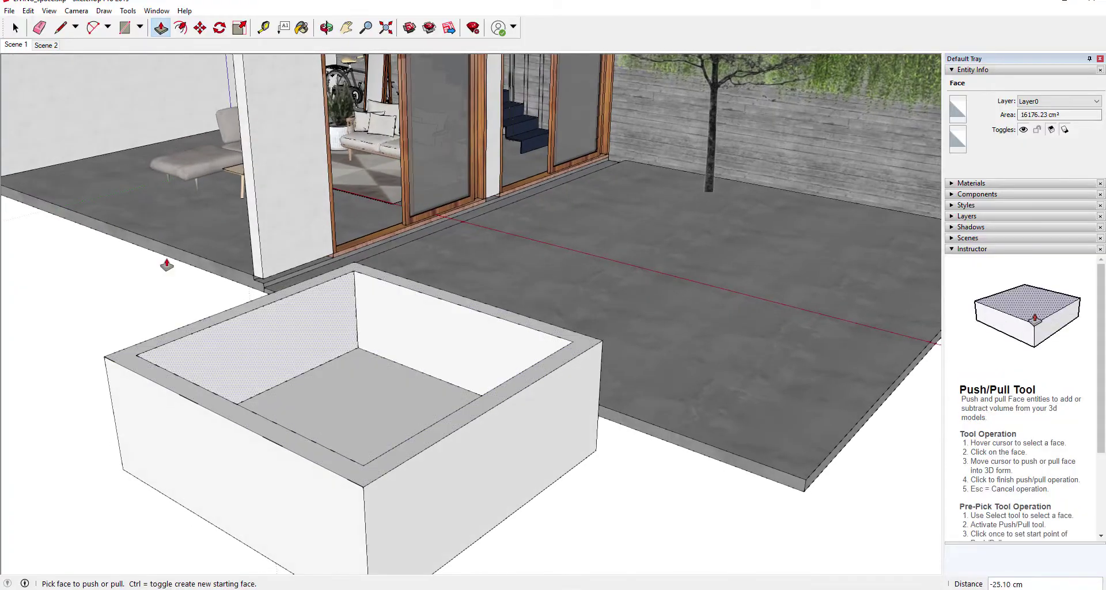
Step: Draw two short lines across the hollow block's rim to mark off a narrow segment for an opening
click(61, 28)
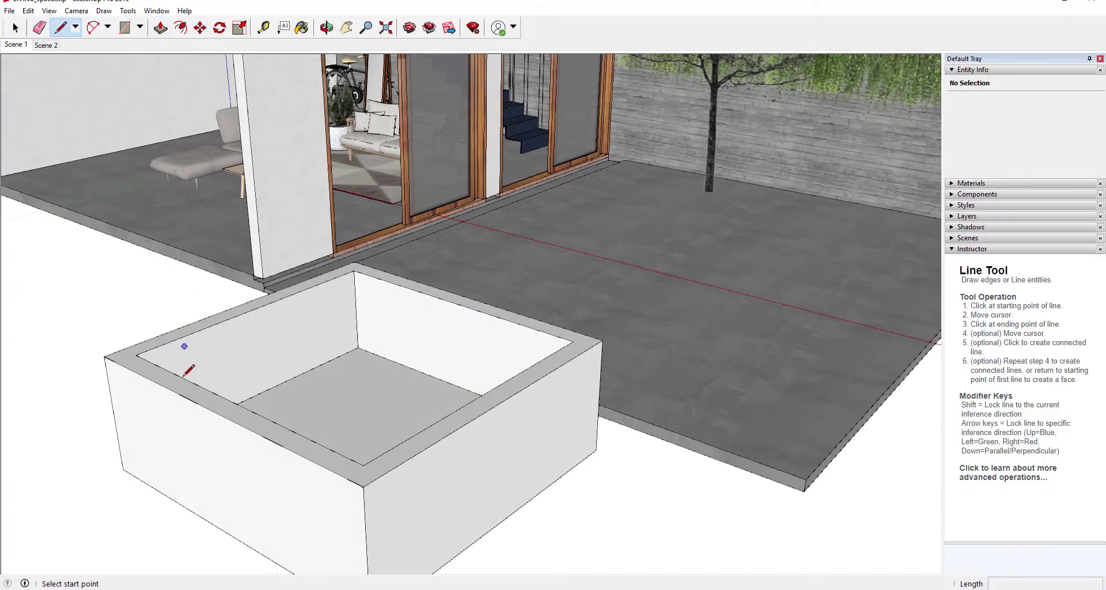
click(190, 397)
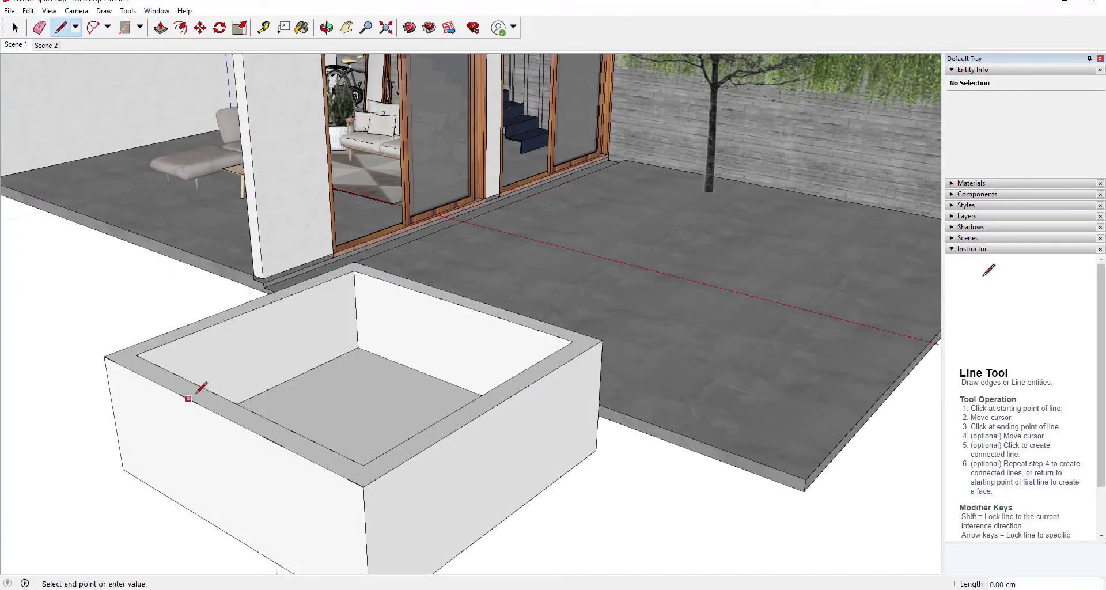
click(228, 417)
click(247, 405)
Step: Push the marked rim segment down about 72.20 cm to cut an opening through the block's wall
key(p)
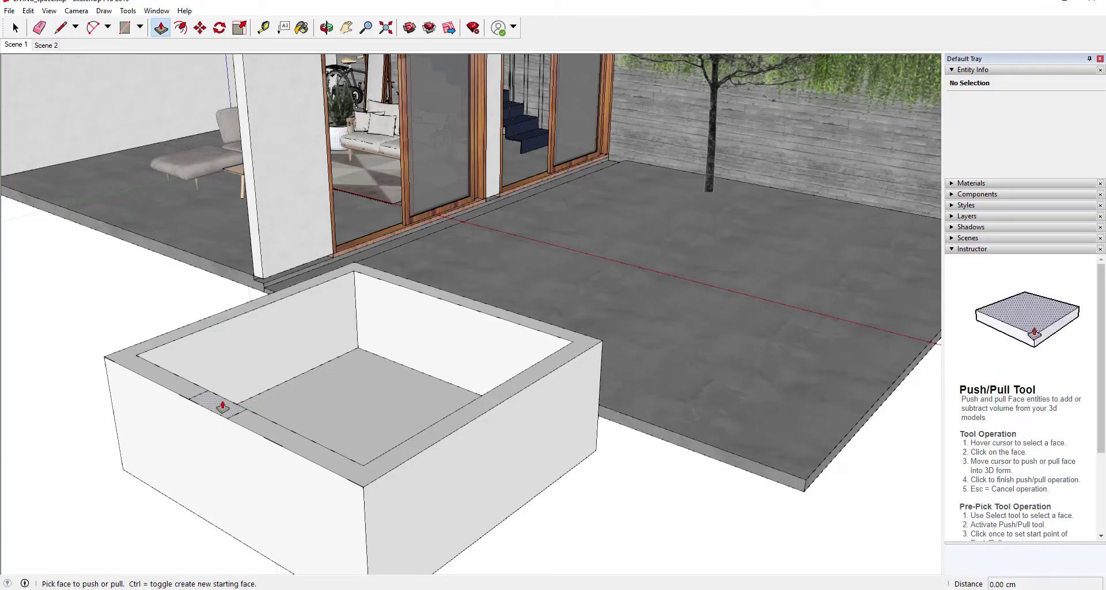
click(226, 410)
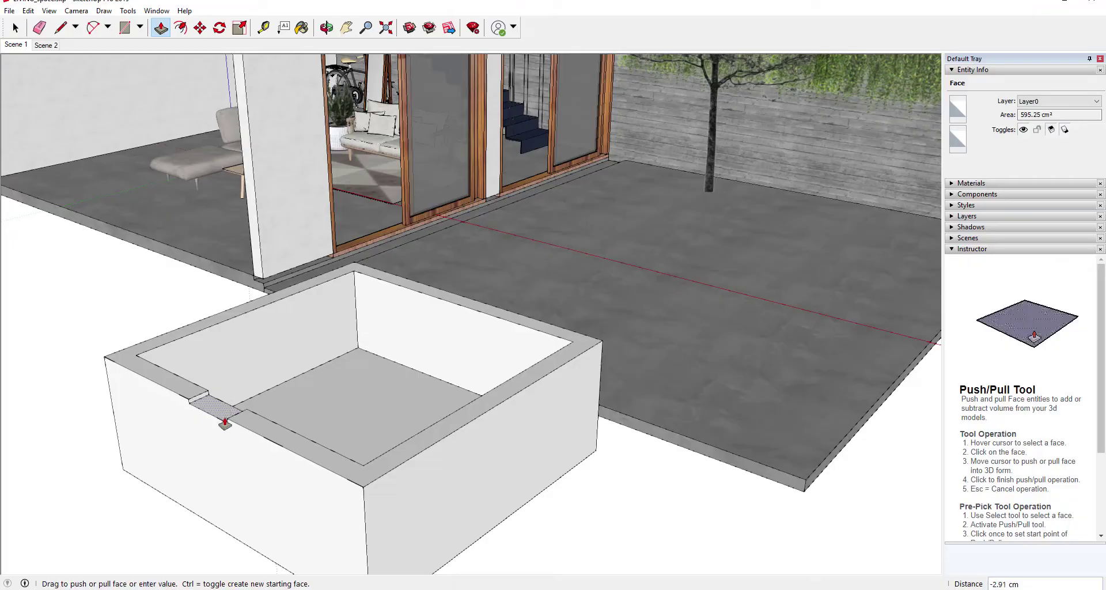
click(338, 421)
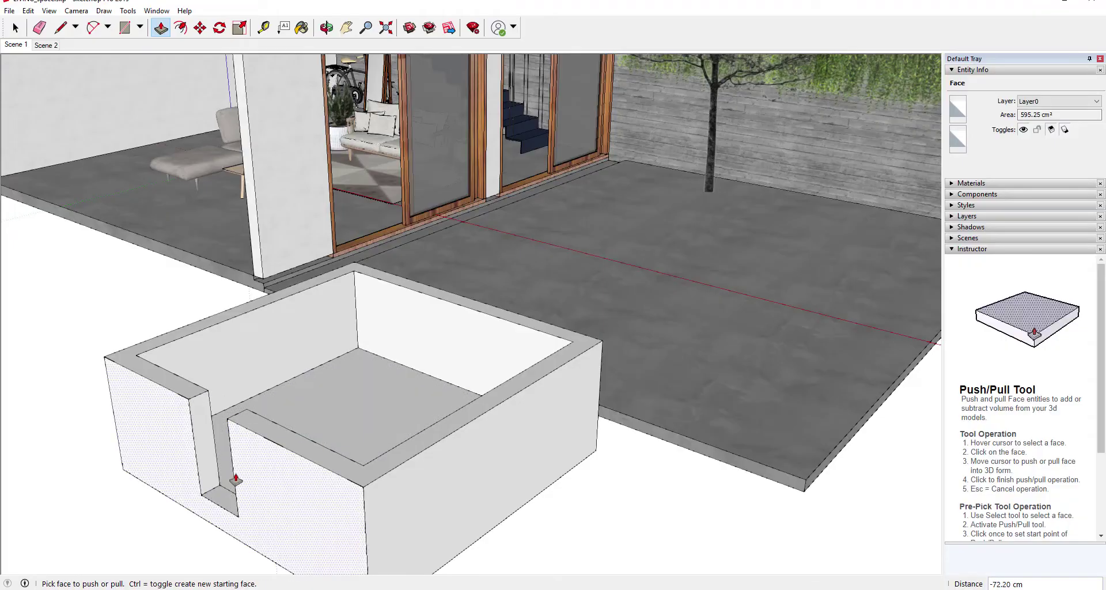
Step: Paint the hollow block's outer side faces with the Carrera Marble material from the Stone collection
shift+middle_drag(313, 482, 442, 450)
shift+middle_drag(288, 468, 240, 461)
middle_drag(425, 486, 445, 423)
key(b)
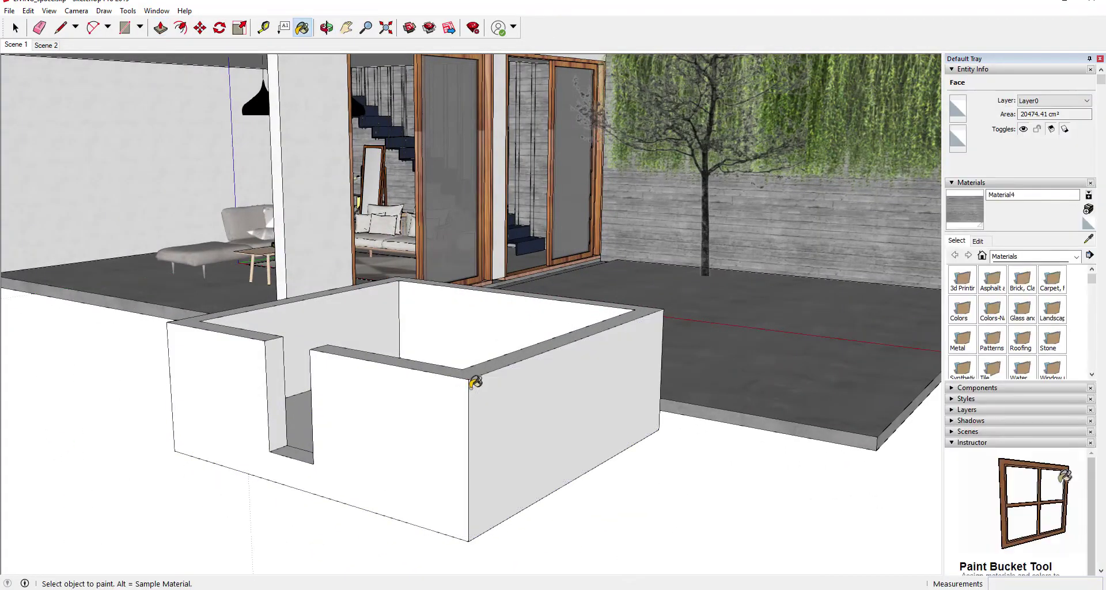
click(1021, 340)
click(956, 255)
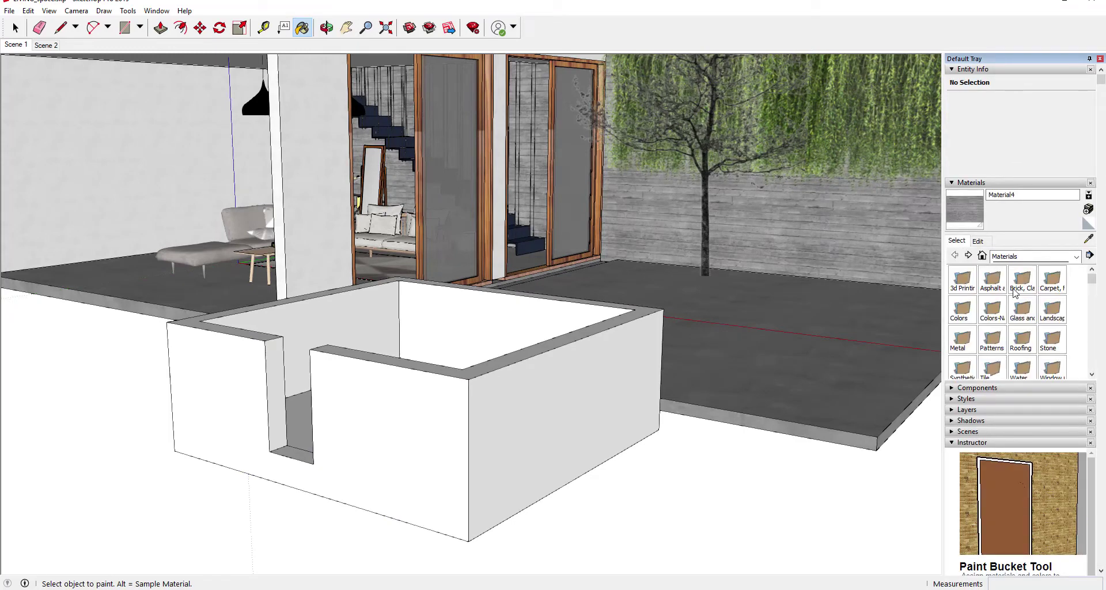
click(1045, 340)
click(962, 280)
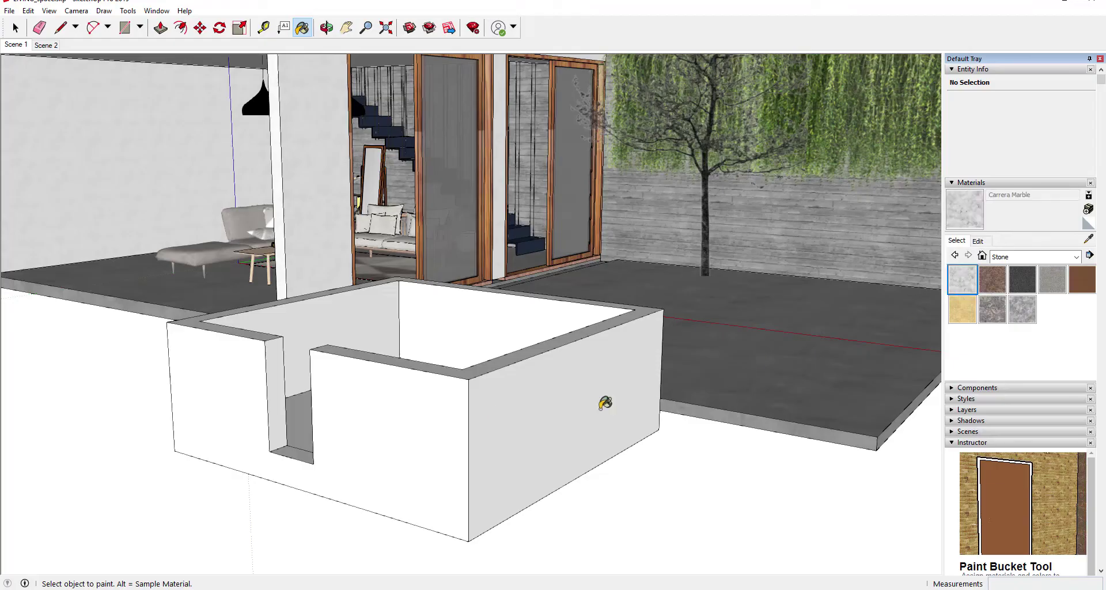
click(519, 389)
click(447, 392)
Step: Apply Carrera Marble to the block's top rim and the faces of the wall opening
mouse_move(522, 358)
middle_down()
mouse_move(140, 388)
mouse_move(660, 396)
mouse_move(714, 351)
middle_up()
mouse_move(770, 301)
middle_down()
mouse_move(590, 316)
mouse_move(658, 440)
middle_up()
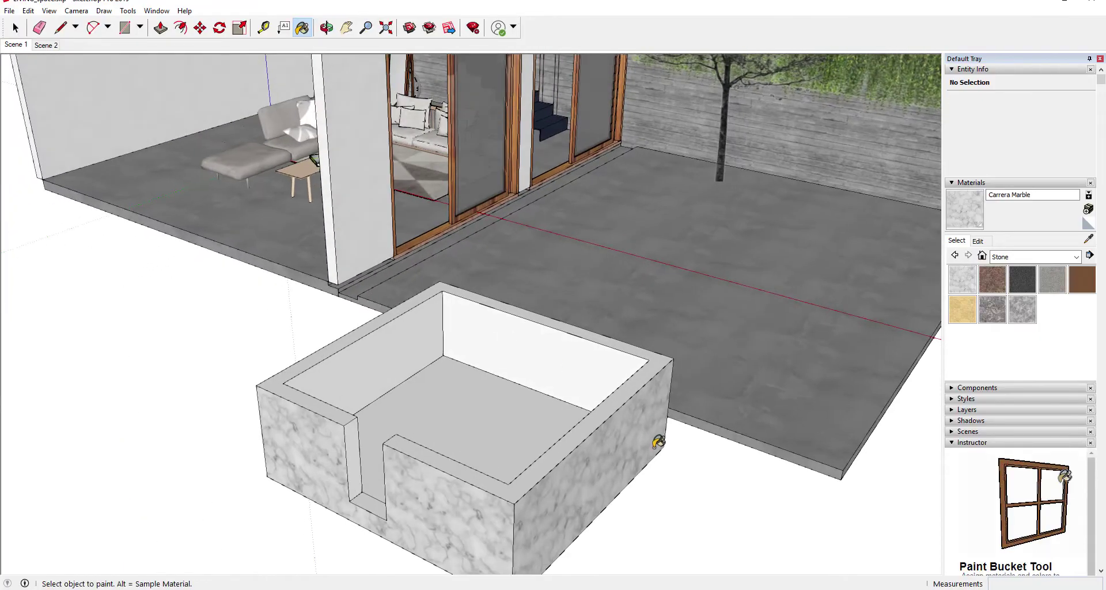
click(613, 411)
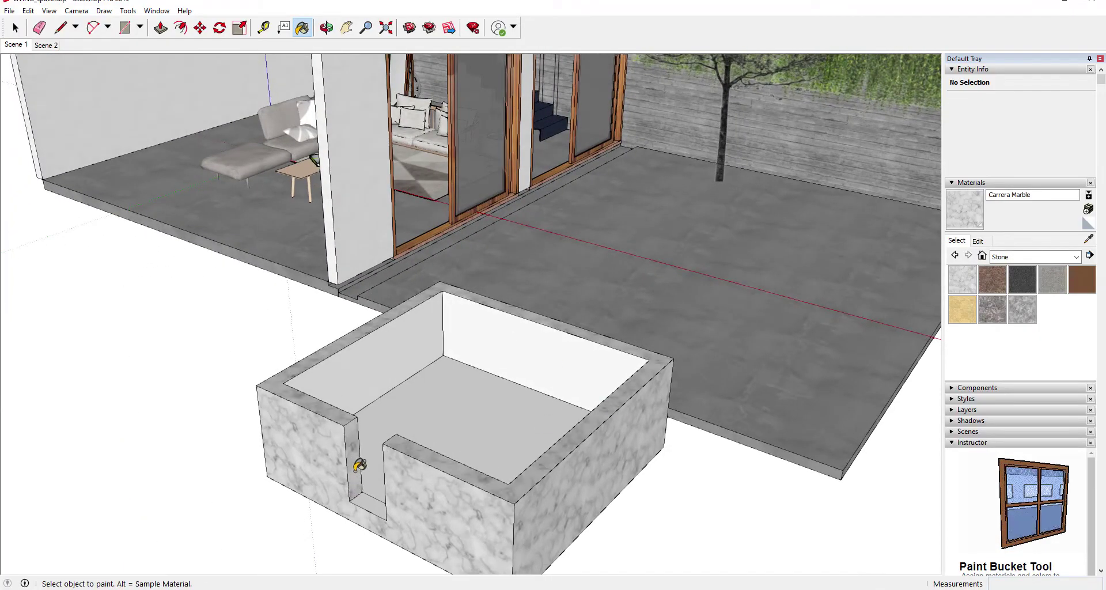
mouse_move(365, 507)
middle_down()
mouse_move(862, 487)
mouse_move(752, 349)
mouse_move(563, 422)
mouse_move(382, 527)
mouse_move(926, 204)
middle_up()
click(731, 356)
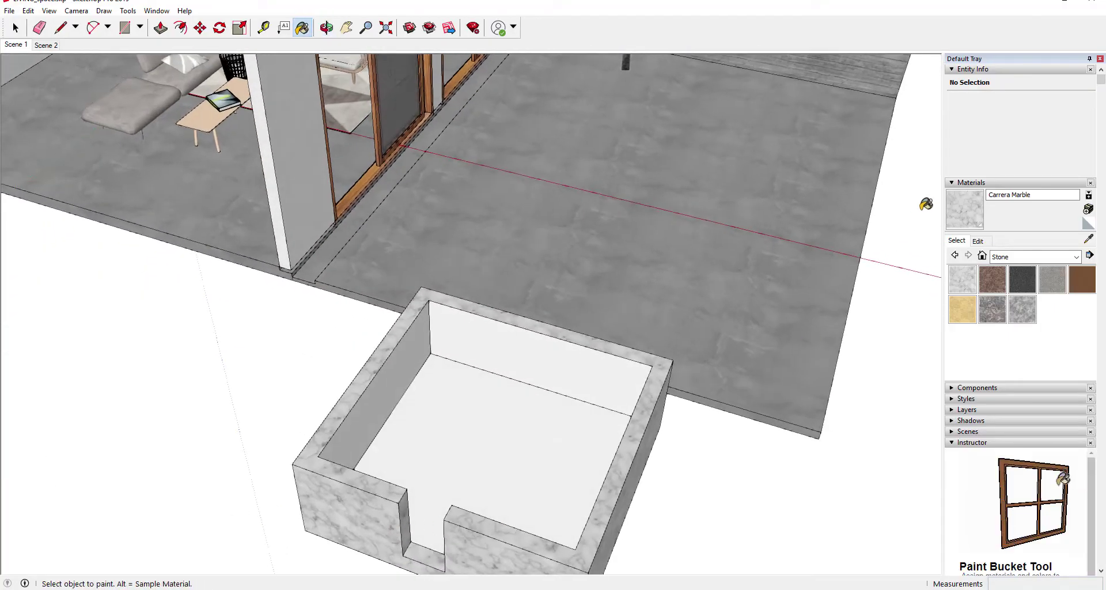
Step: Paint the floor and inner walls of the hollow block with the Stone Vein Gray material
click(1023, 310)
click(519, 429)
click(488, 340)
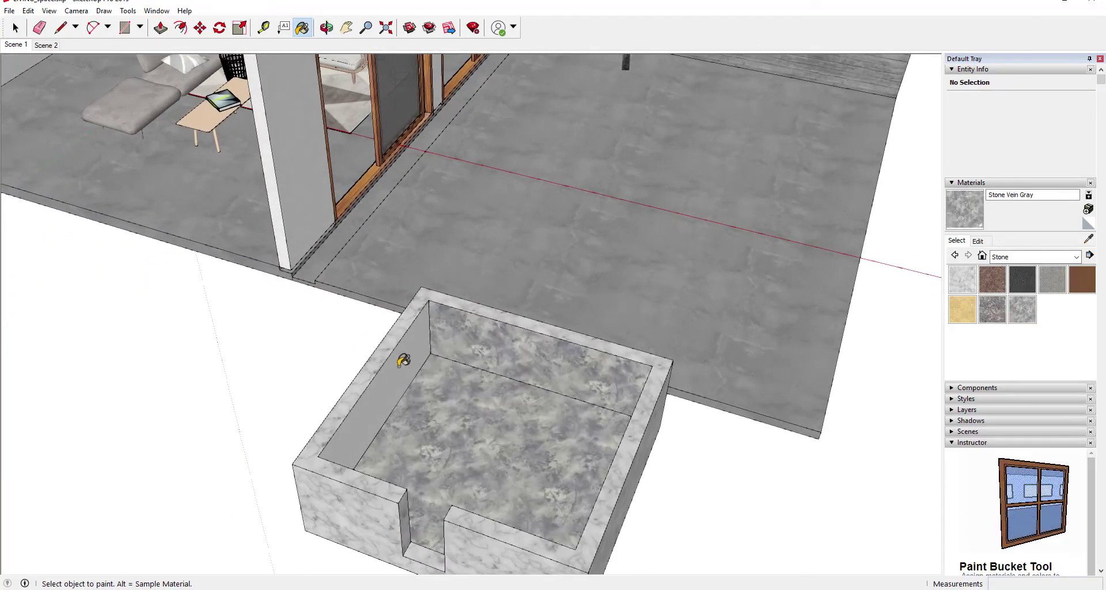
click(398, 363)
middle_drag(519, 465, 853, 288)
click(747, 250)
mouse_move(822, 342)
middle_down()
mouse_move(250, 345)
mouse_move(61, 312)
mouse_move(289, 462)
middle_up()
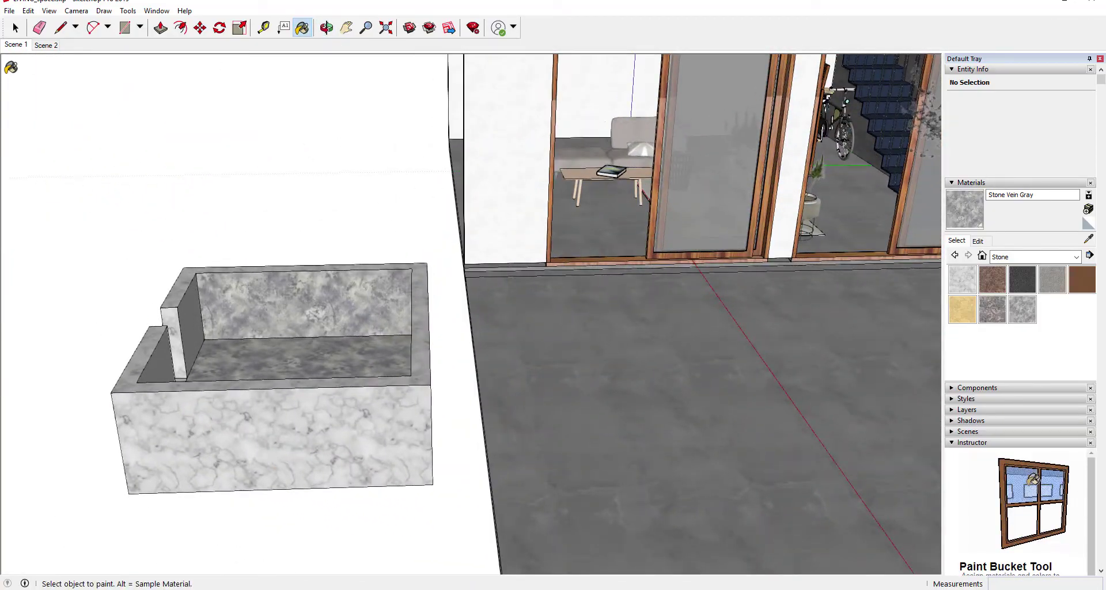
Step: Save the SketchUp model with the hollowed and painted block
click(16, 29)
click(10, 10)
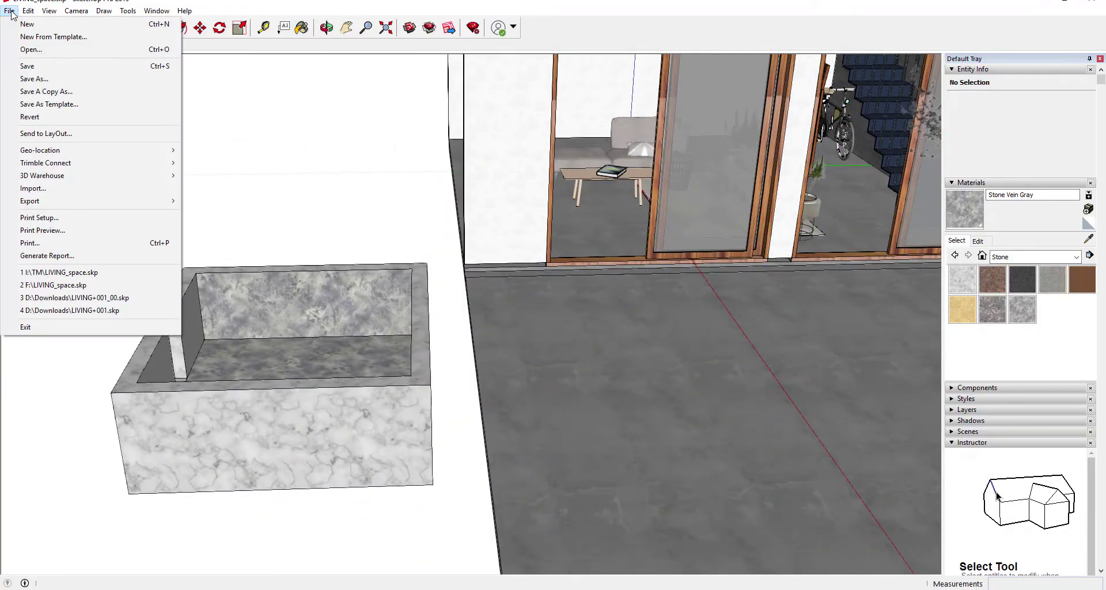
click(41, 69)
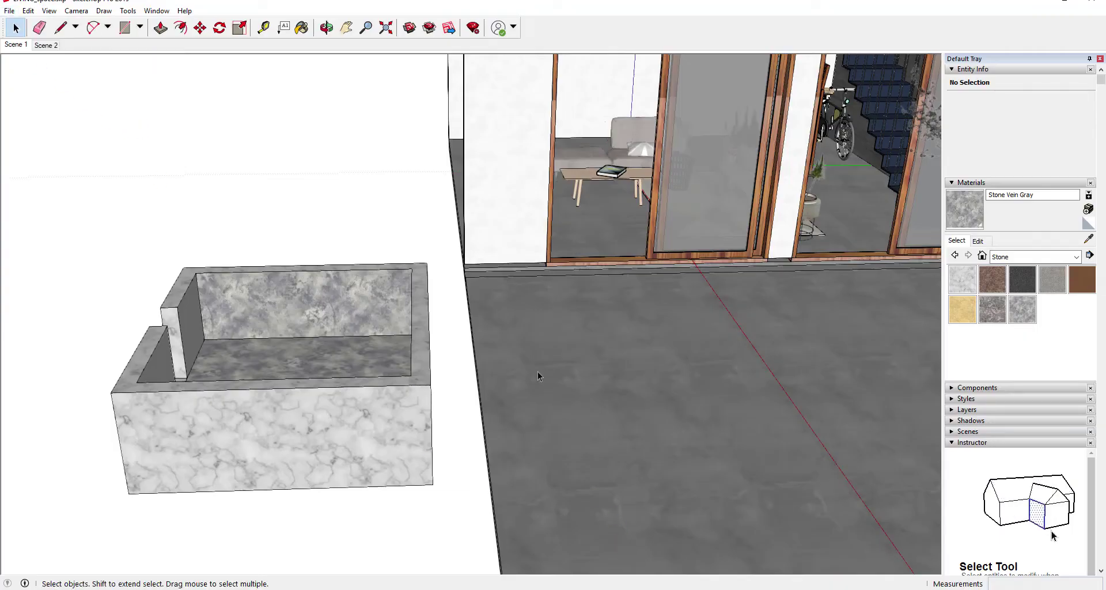
Step: Switch to Twinmotion, refresh the LIVING_space import to load the marble block, and view the updated scene
click(667, 588)
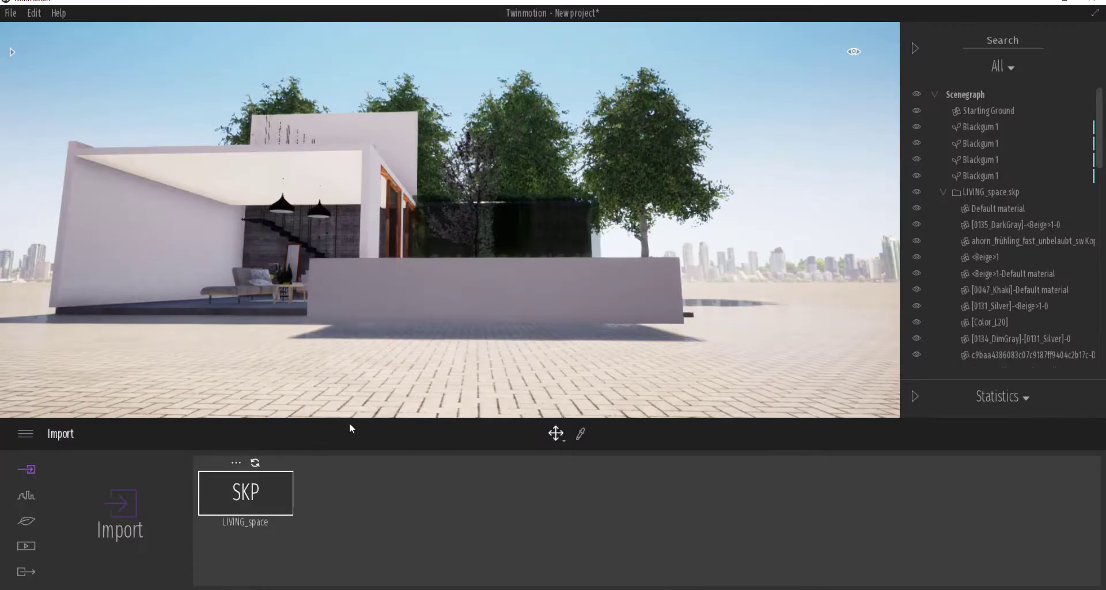
click(256, 464)
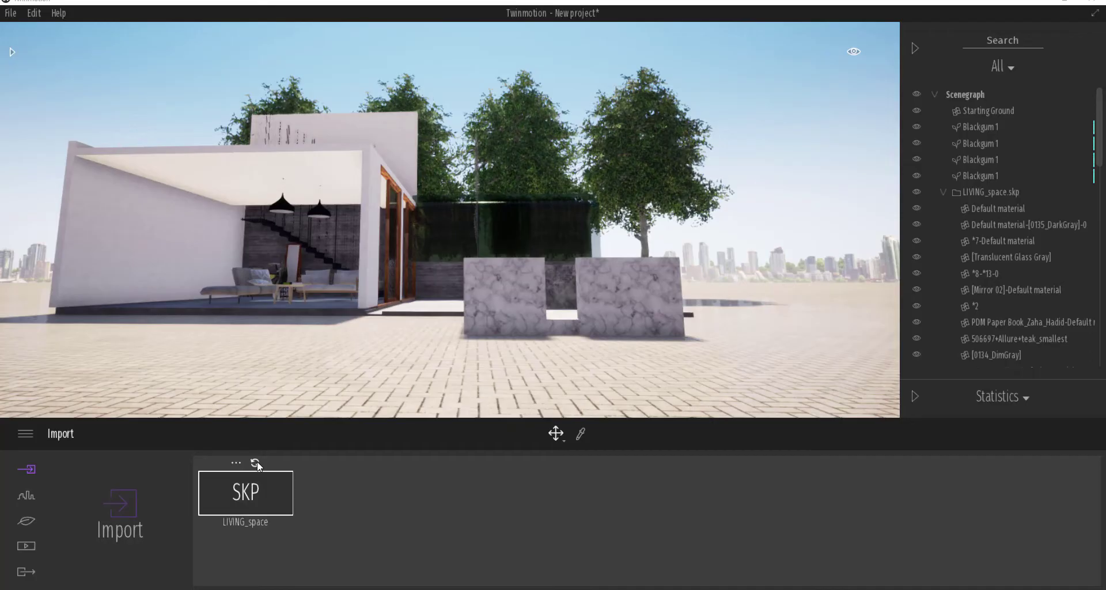
scroll(633, 158, down, 3)
shift+middle_drag(633, 158, 273, 341)
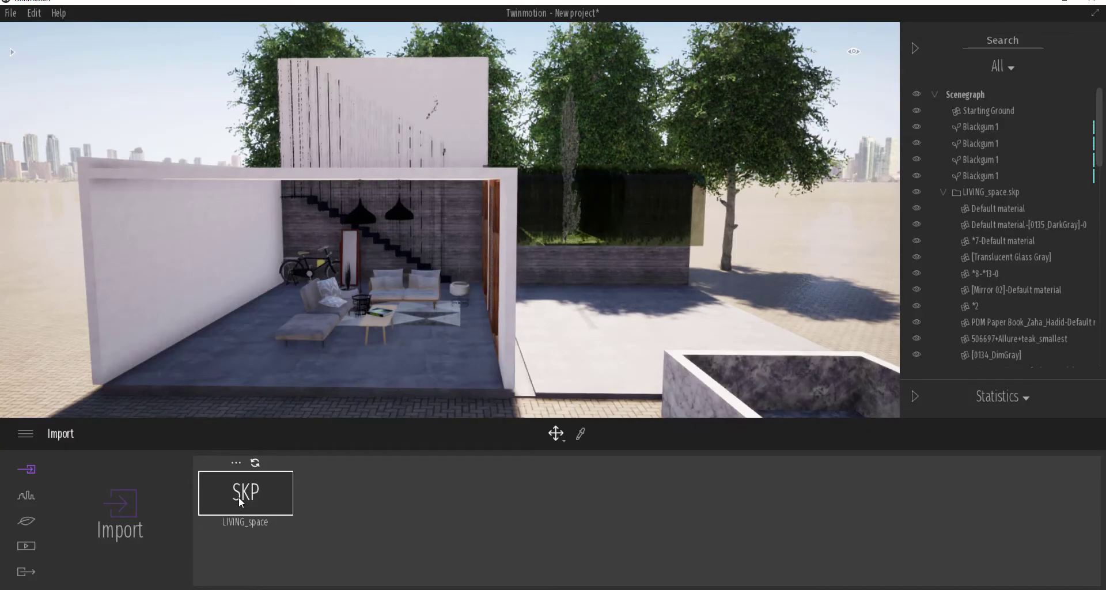
Step: Shift the weather from clear sun to just past the cloudy setting
scroll(608, 234, down, 2)
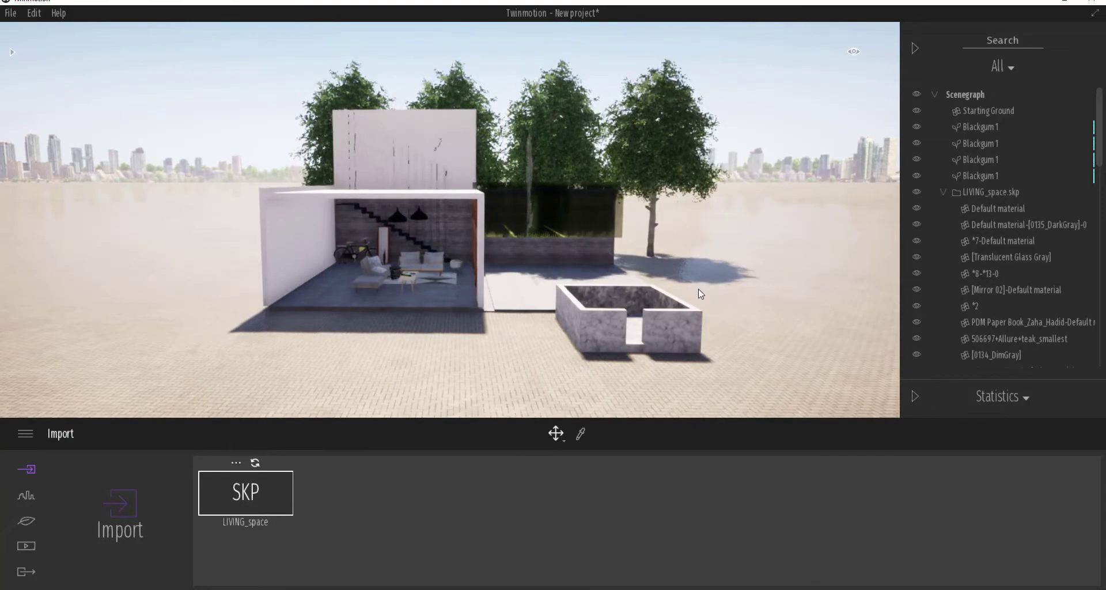
middle_drag(696, 288, 519, 311)
middle_drag(634, 309, 769, 240)
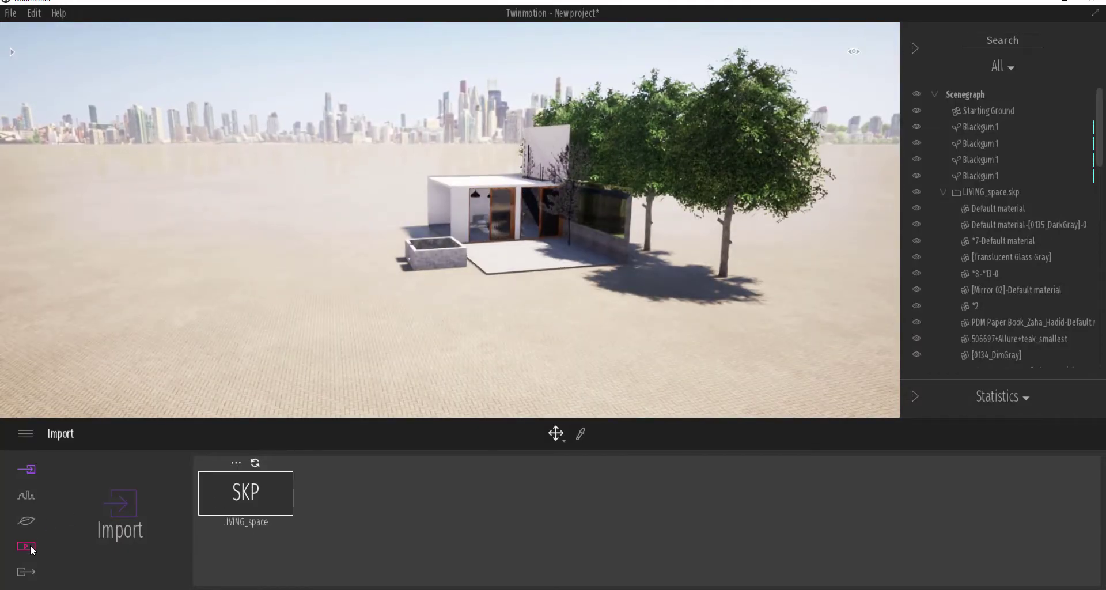
click(27, 522)
click(440, 504)
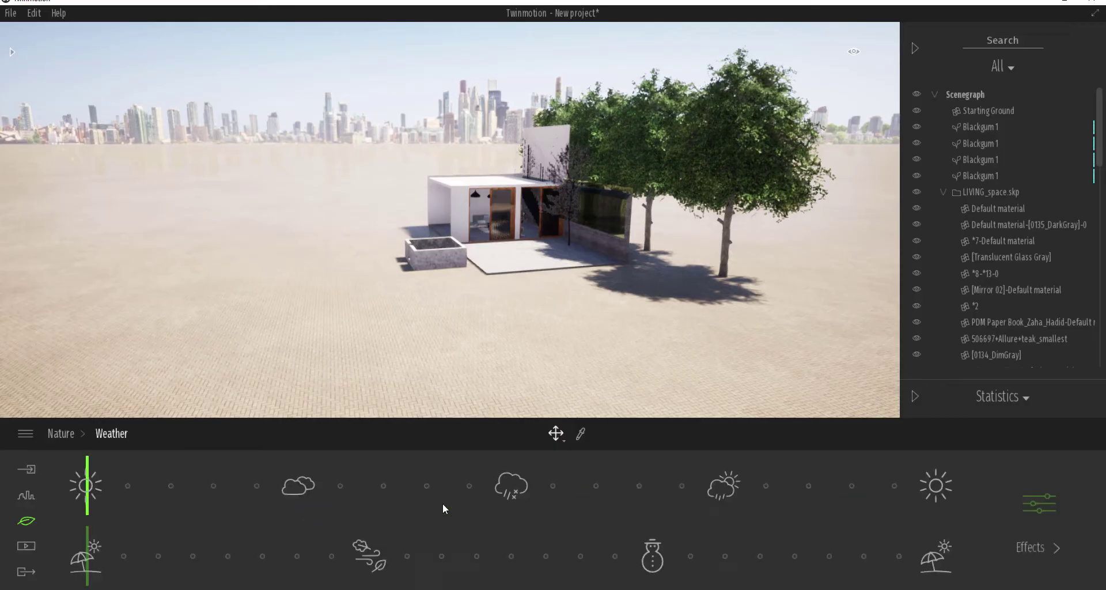
drag(256, 490, 354, 490)
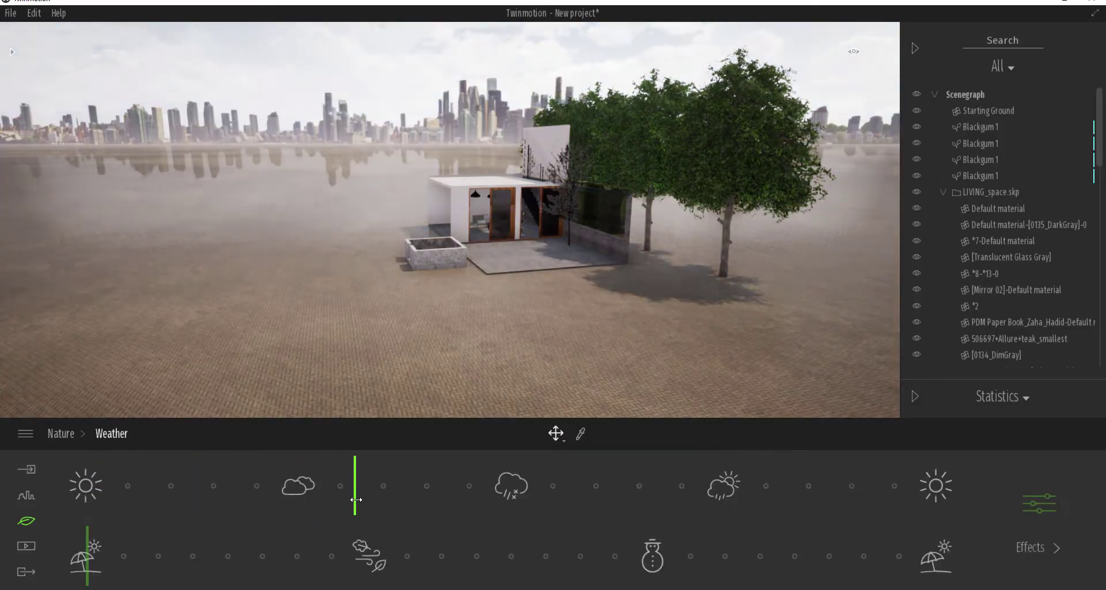
Step: Sample the paved starting ground's material so it can be edited
scroll(527, 286, up, 3)
shift+middle_drag(508, 310, 498, 347)
click(458, 382)
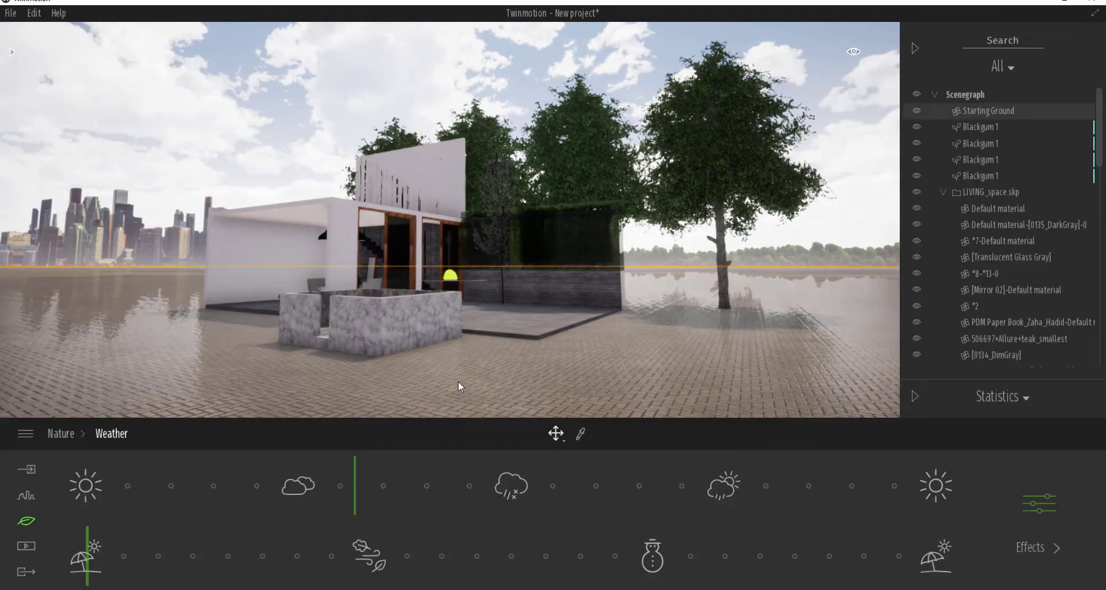
click(581, 434)
click(649, 313)
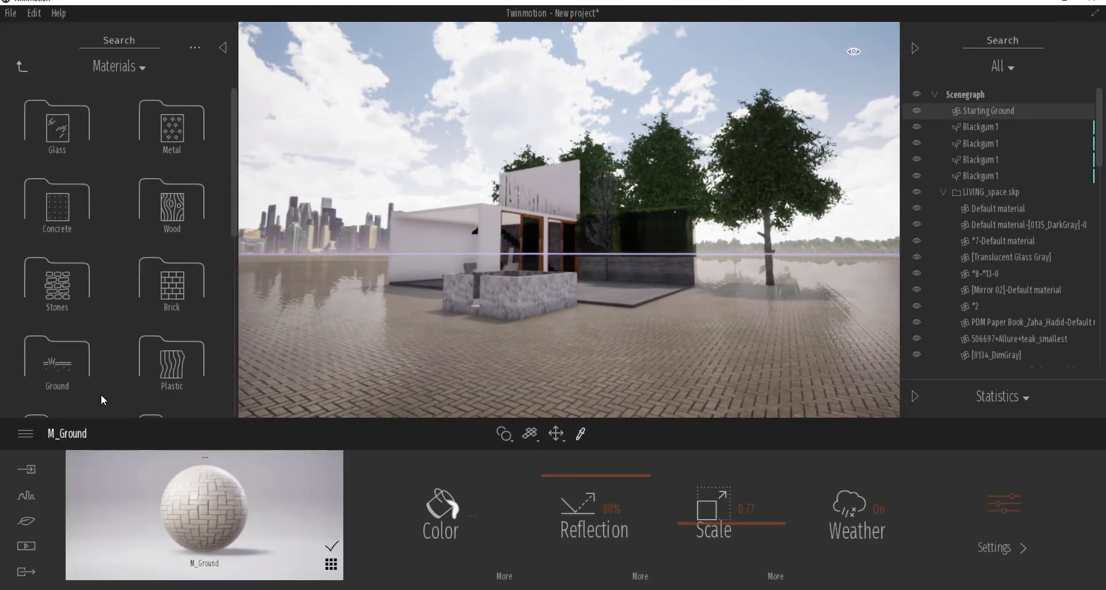
Step: Replace the paved ground material with Grass 4 from the Nature ground materials
click(57, 354)
click(56, 122)
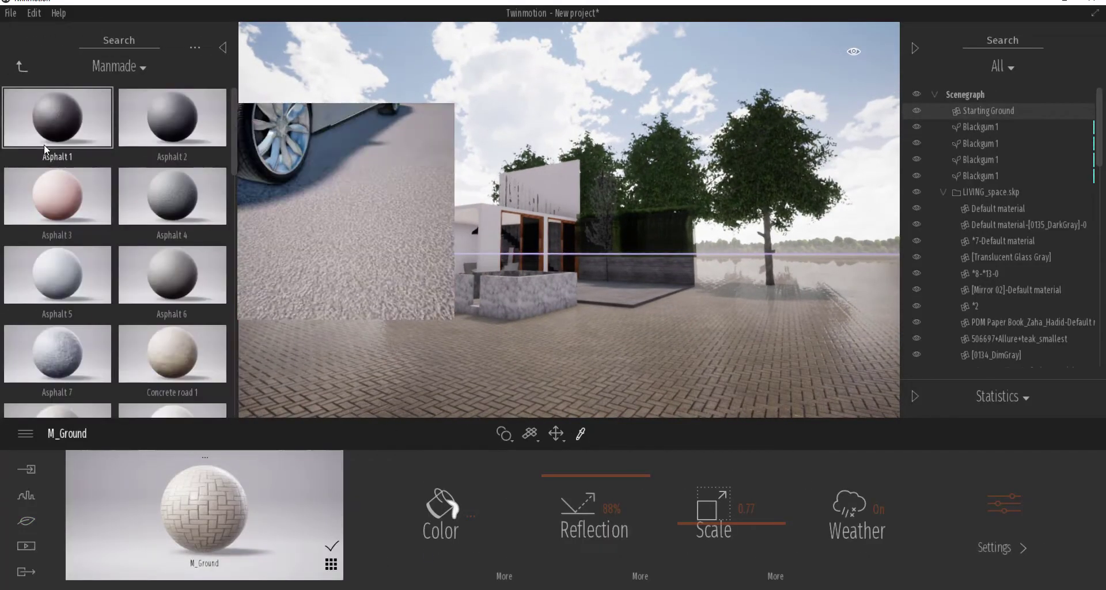
click(32, 67)
click(147, 126)
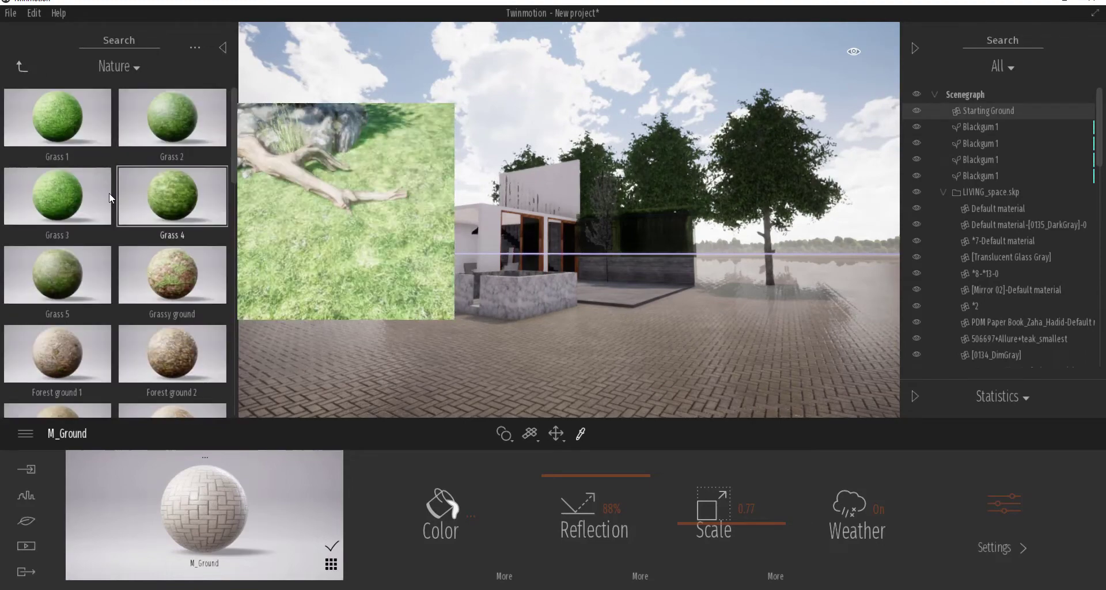
drag(54, 115, 233, 520)
mouse_move(712, 333)
right_down()
mouse_move(819, 392)
mouse_move(711, 323)
right_up()
drag(163, 185, 154, 486)
shift+middle_drag(638, 250, 600, 288)
click(468, 313)
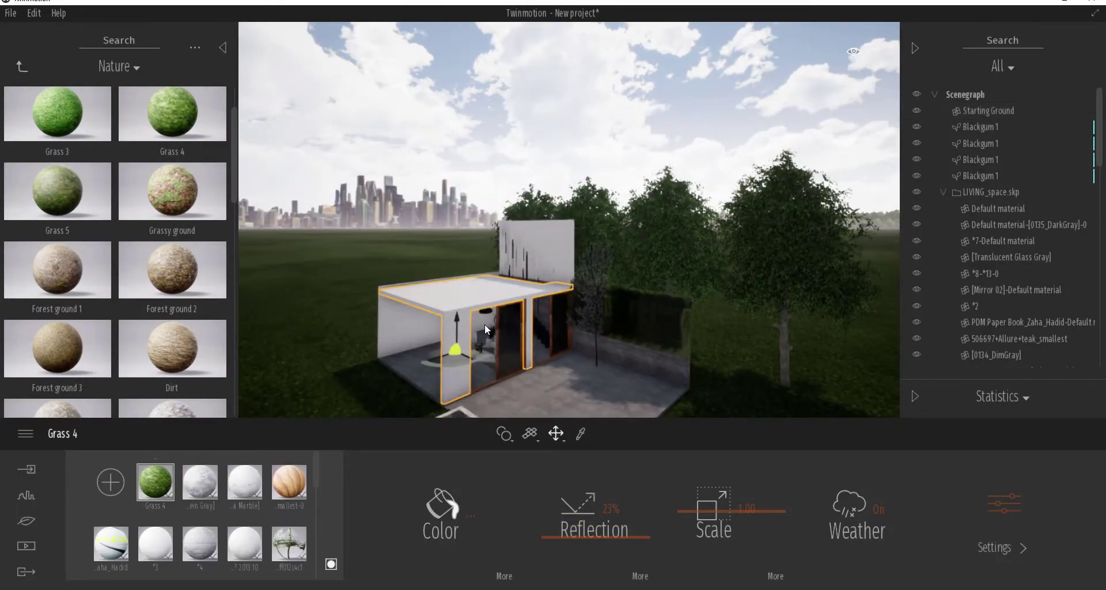
scroll(485, 331, up, 5)
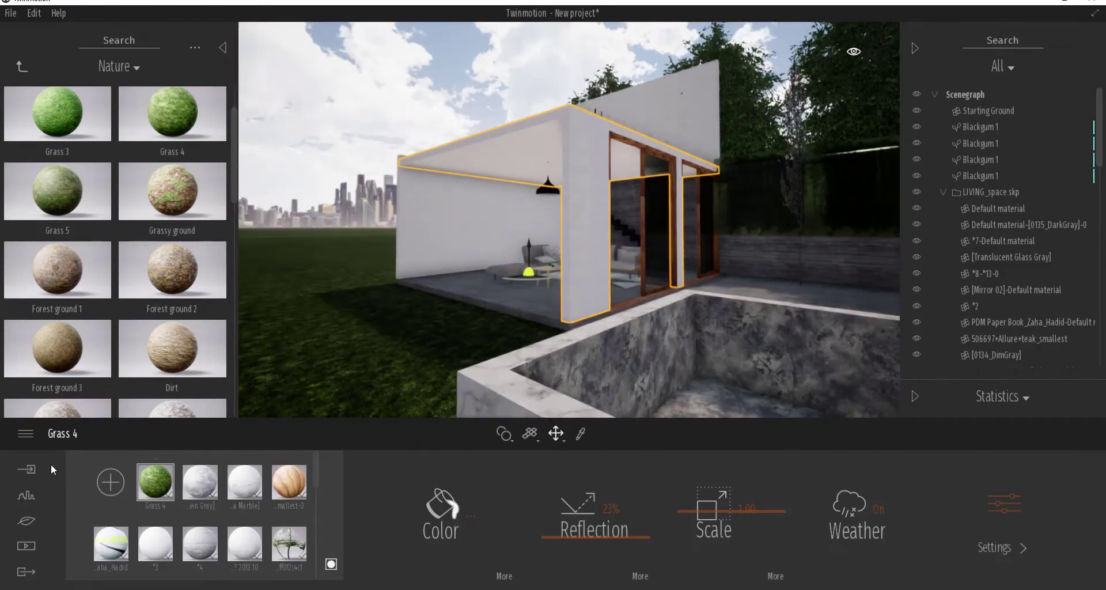
click(26, 470)
click(236, 463)
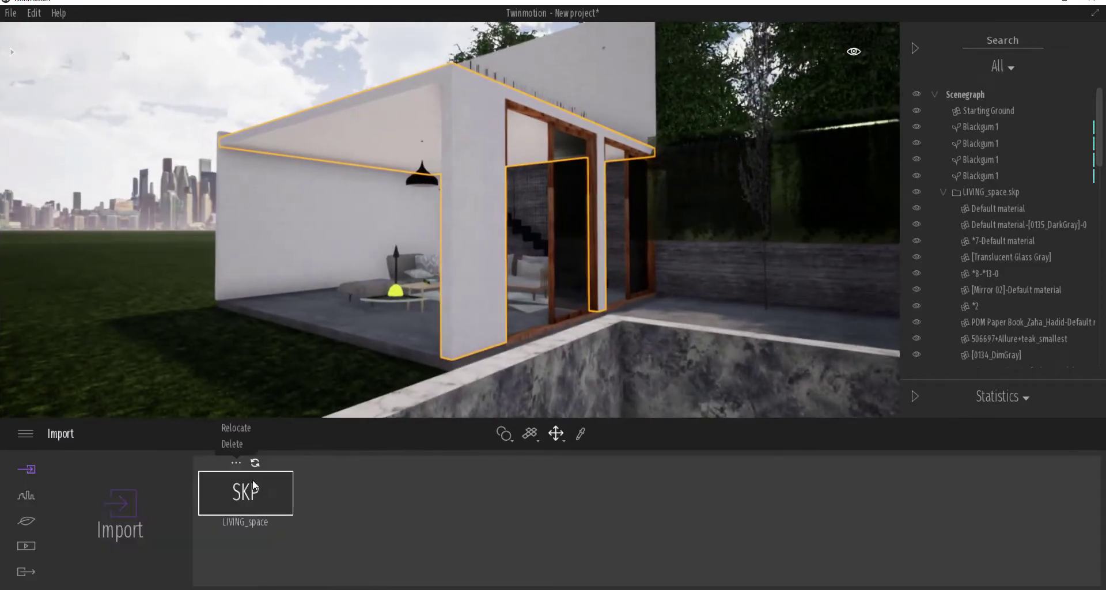
click(242, 432)
key(Escape)
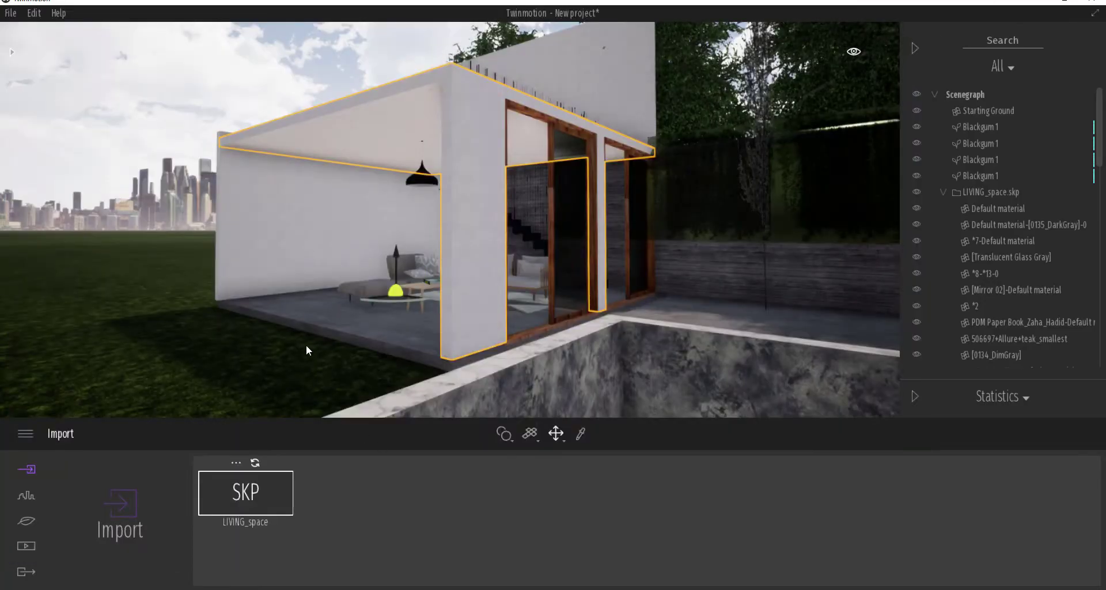
Step: Examine the building and marble block on the grass from outside, and the furnished living room from inside
scroll(535, 311, down, 5)
shift+middle_drag(552, 334, 501, 371)
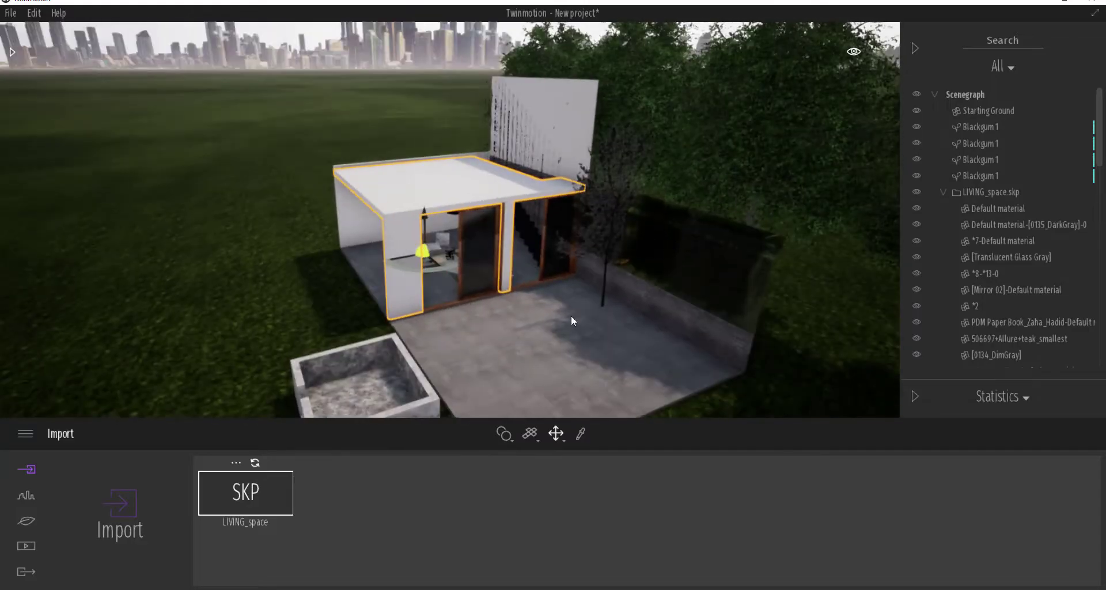
mouse_move(577, 336)
shift+middle_down()
mouse_move(634, 340)
mouse_move(583, 336)
shift+middle_up()
scroll(518, 337, down, 3)
shift+middle_drag(442, 336, 582, 357)
scroll(320, 240, up, 4)
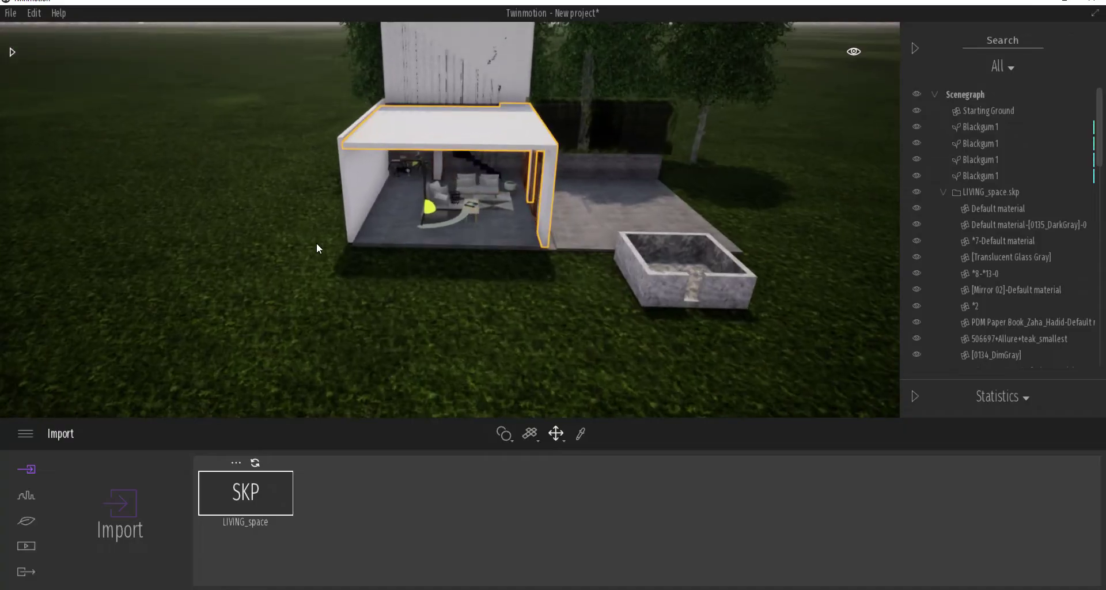
shift+middle_drag(339, 248, 132, 276)
shift+middle_drag(403, 233, 583, 306)
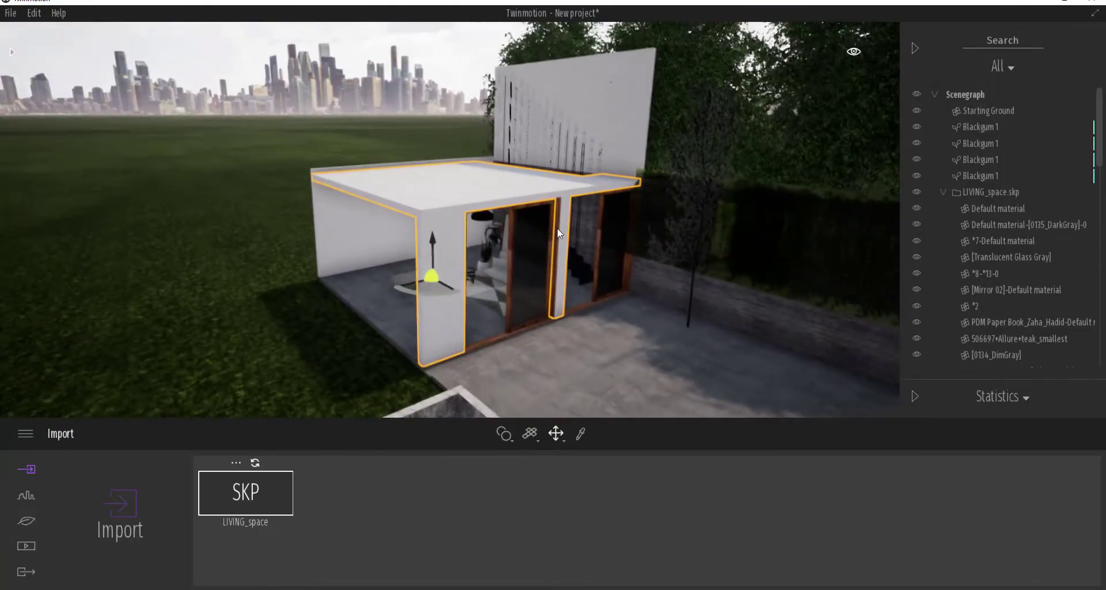
scroll(569, 224, up, 2)
scroll(416, 306, up, 2)
middle_drag(440, 322, 576, 242)
scroll(527, 303, up, 5)
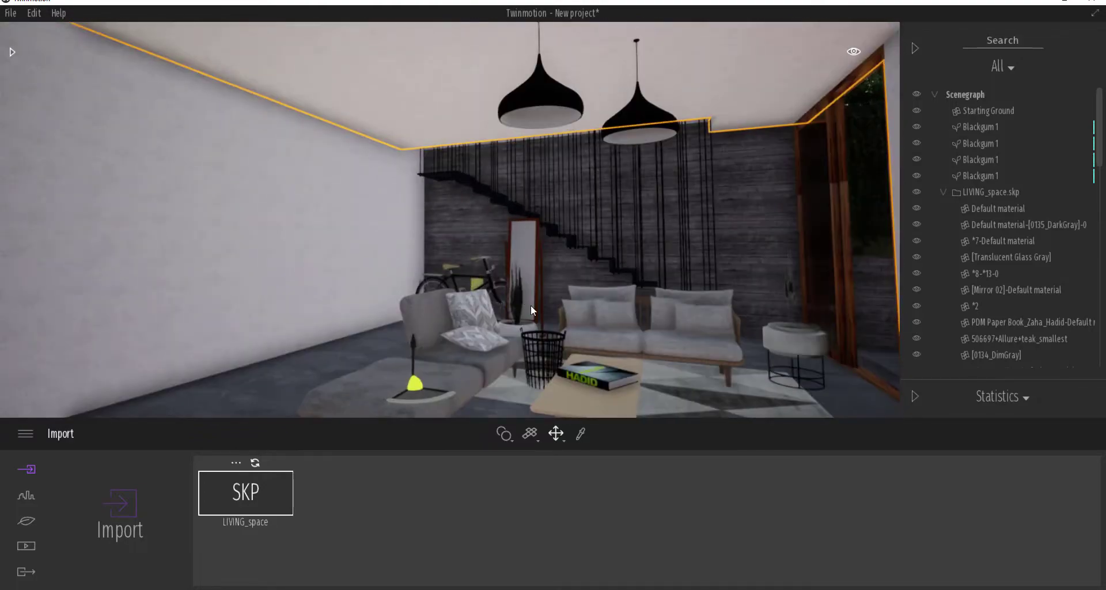
shift+middle_drag(591, 340, 561, 309)
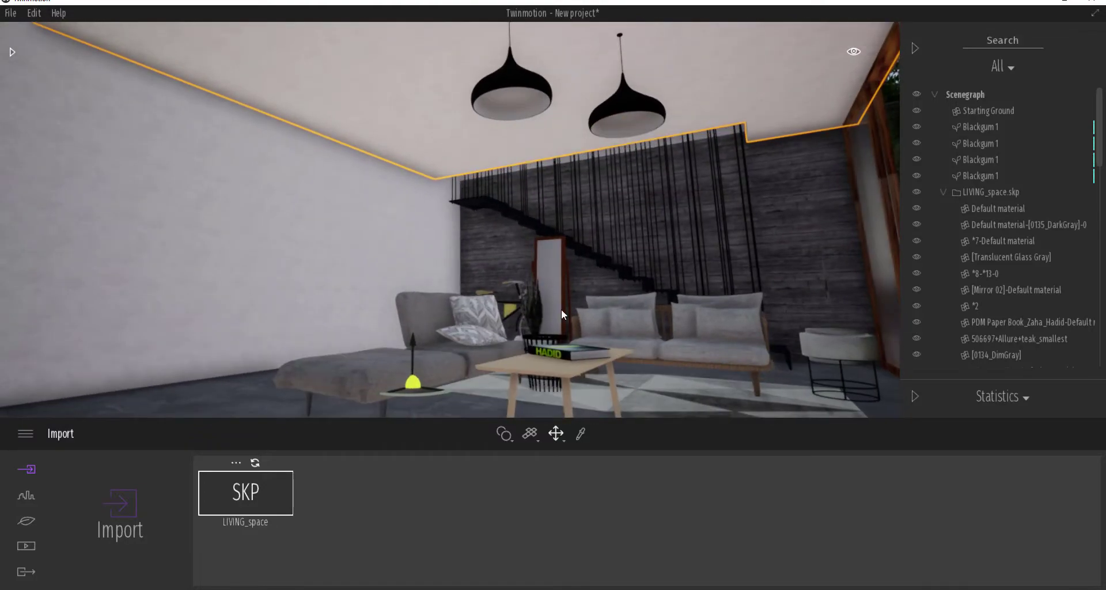
Step: Set the scene's ambient lighting to 0.99
click(27, 523)
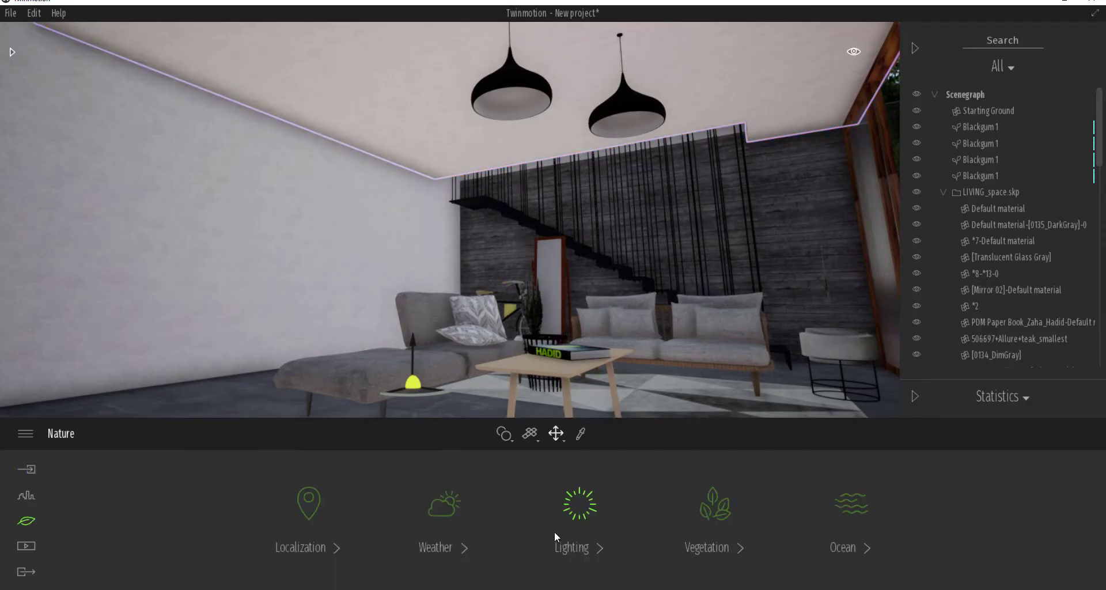
click(555, 506)
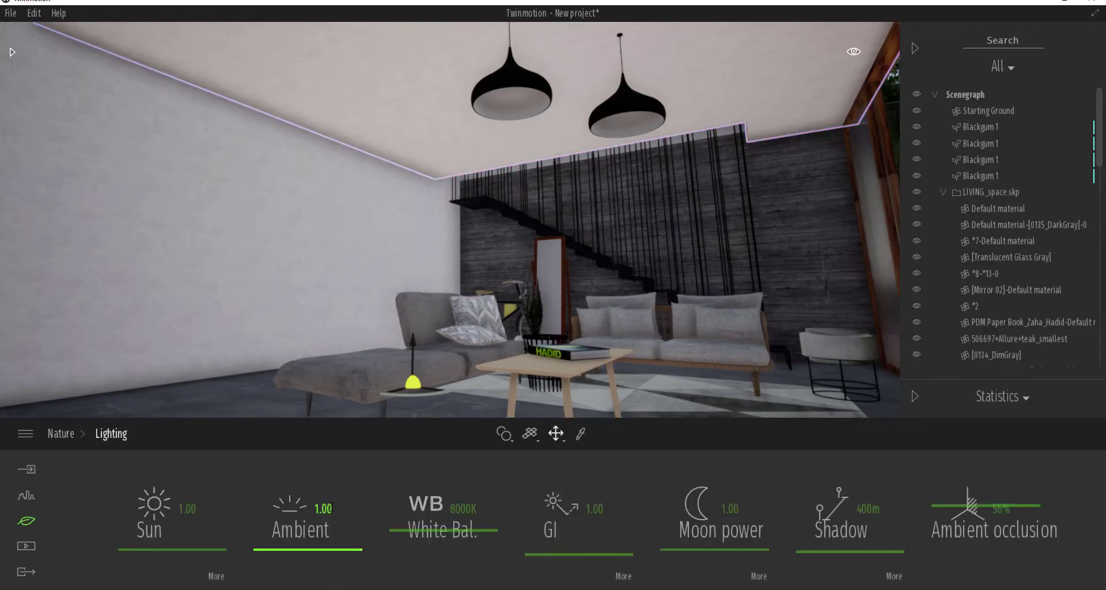
drag(343, 552, 355, 551)
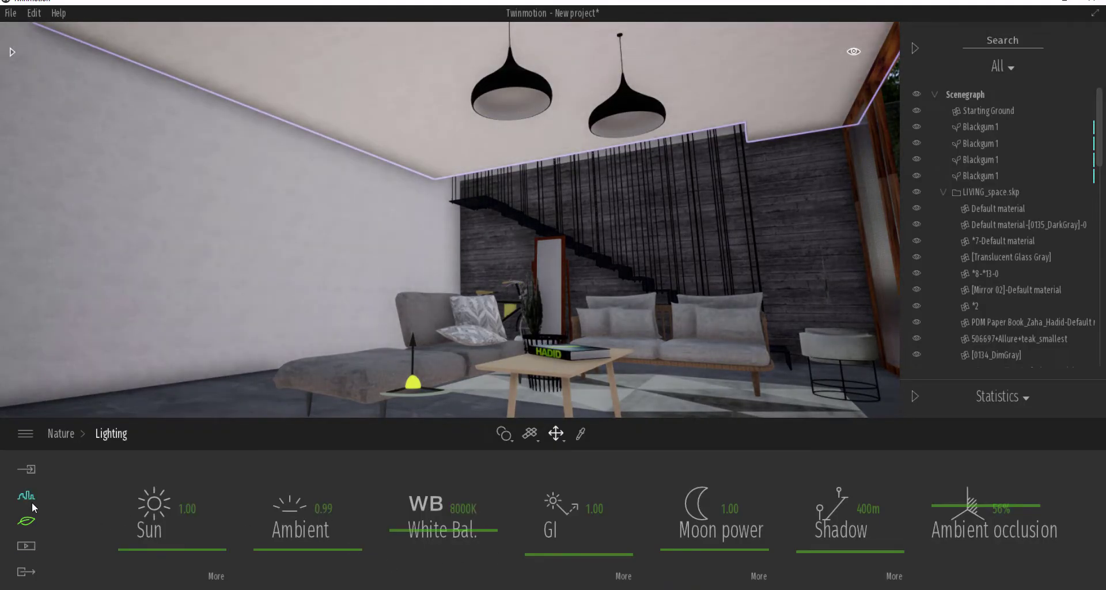
Step: Change the weather to rain, just short of the full rain setting
click(60, 433)
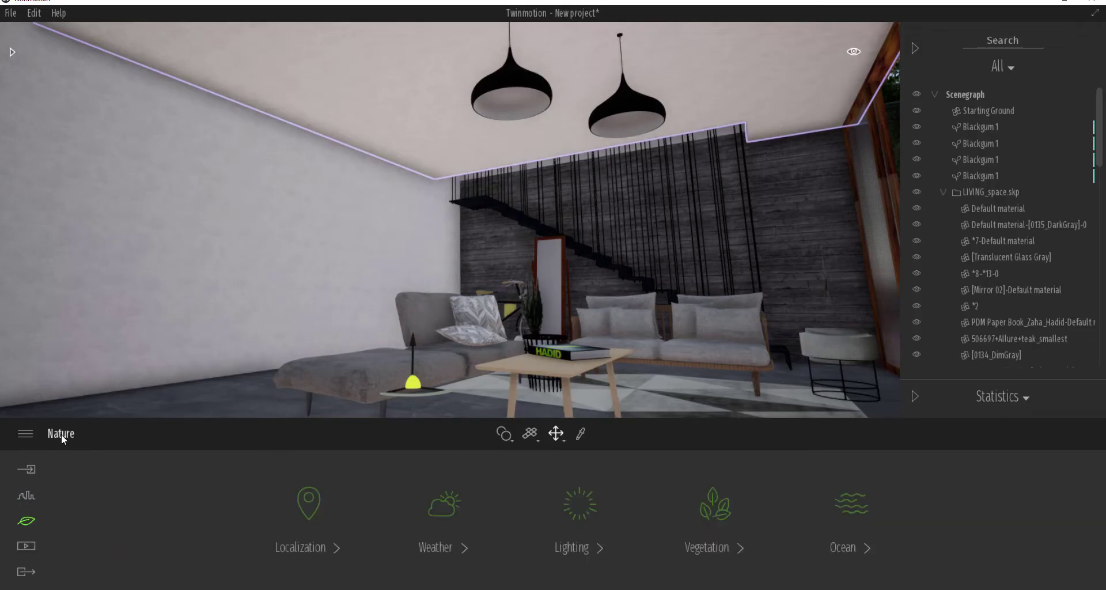
click(450, 507)
drag(358, 485, 489, 493)
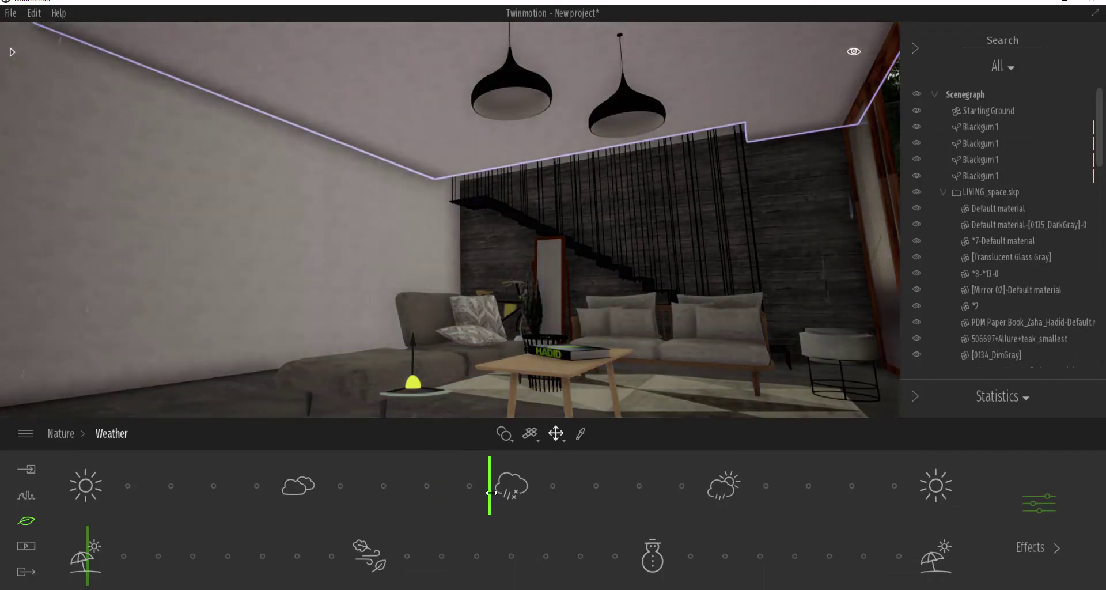
Step: Examine the rainy scene over the roof, inside the living room and around the tall rear wall
scroll(428, 317, down, 5)
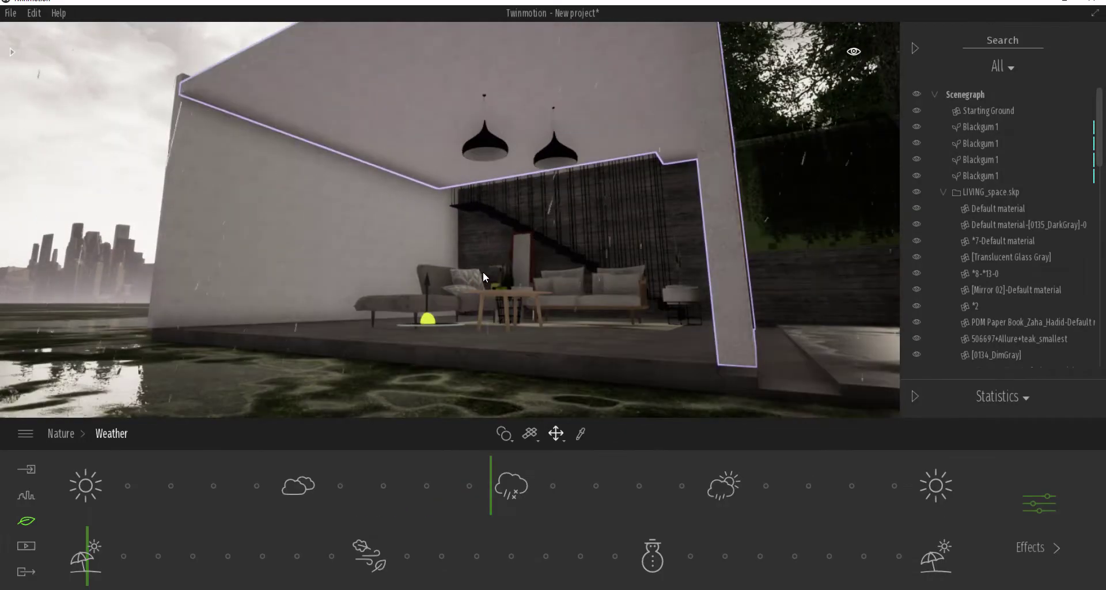
scroll(483, 271, down, 1)
shift+middle_drag(500, 290, 536, 346)
shift+middle_drag(499, 220, 499, 289)
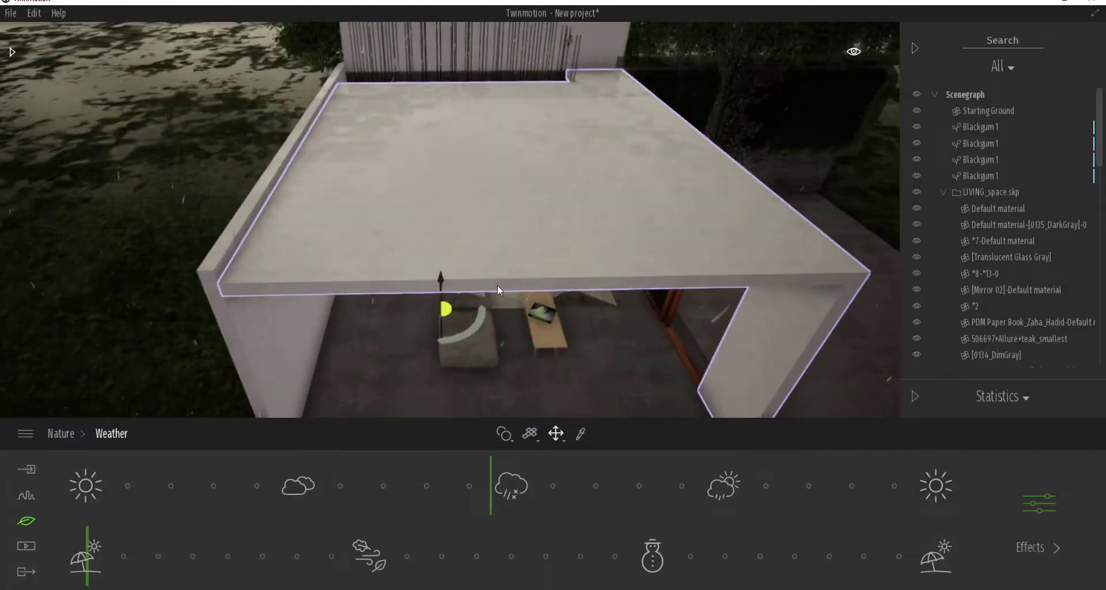
scroll(419, 125, up, 3)
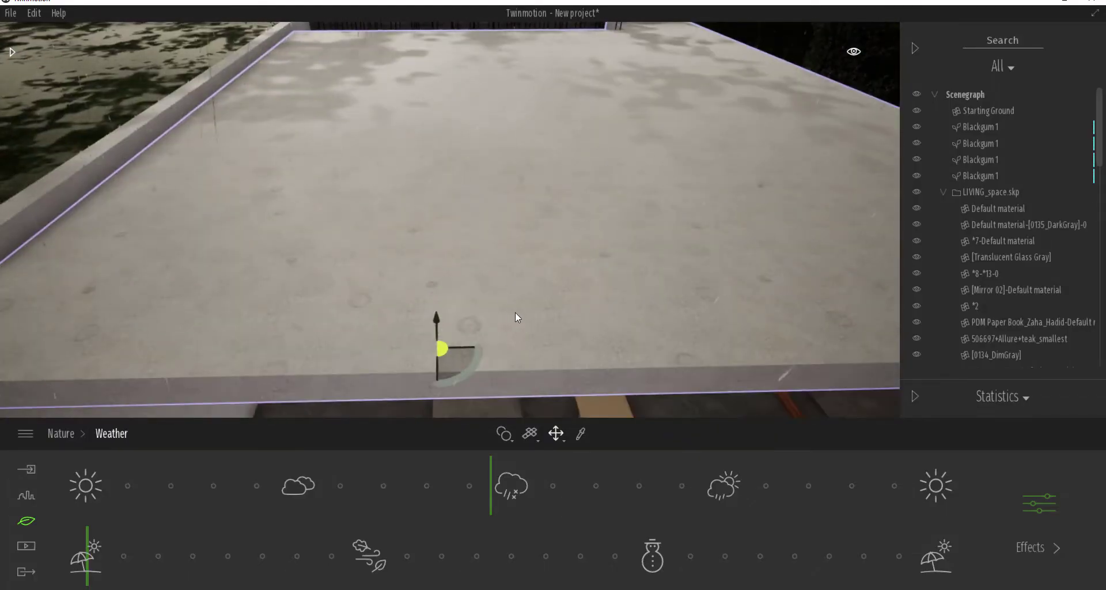
scroll(541, 272, up, 8)
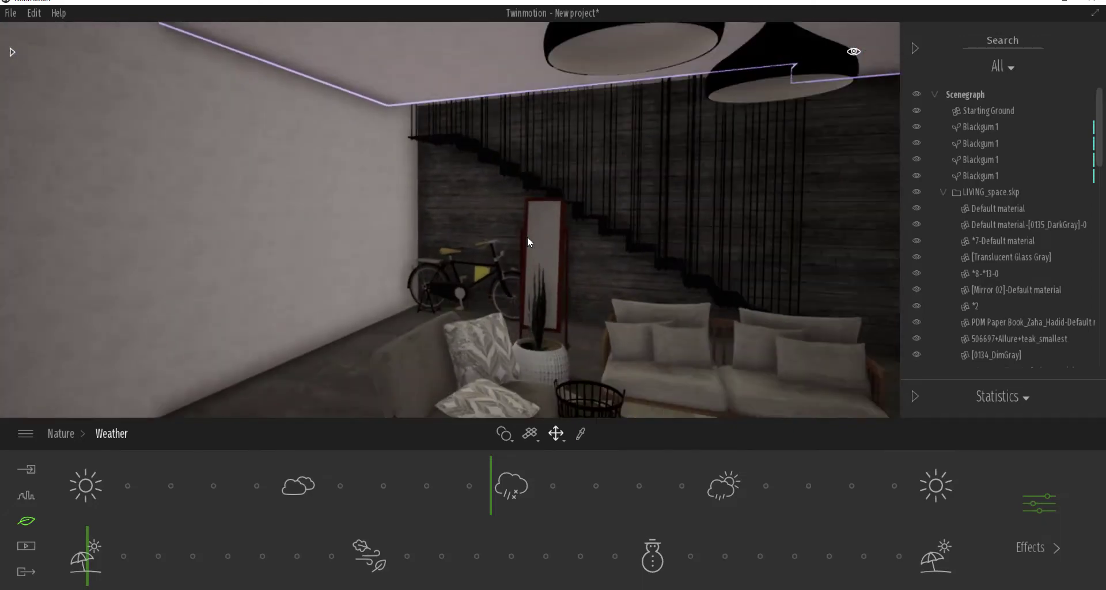
drag(565, 287, 677, 295)
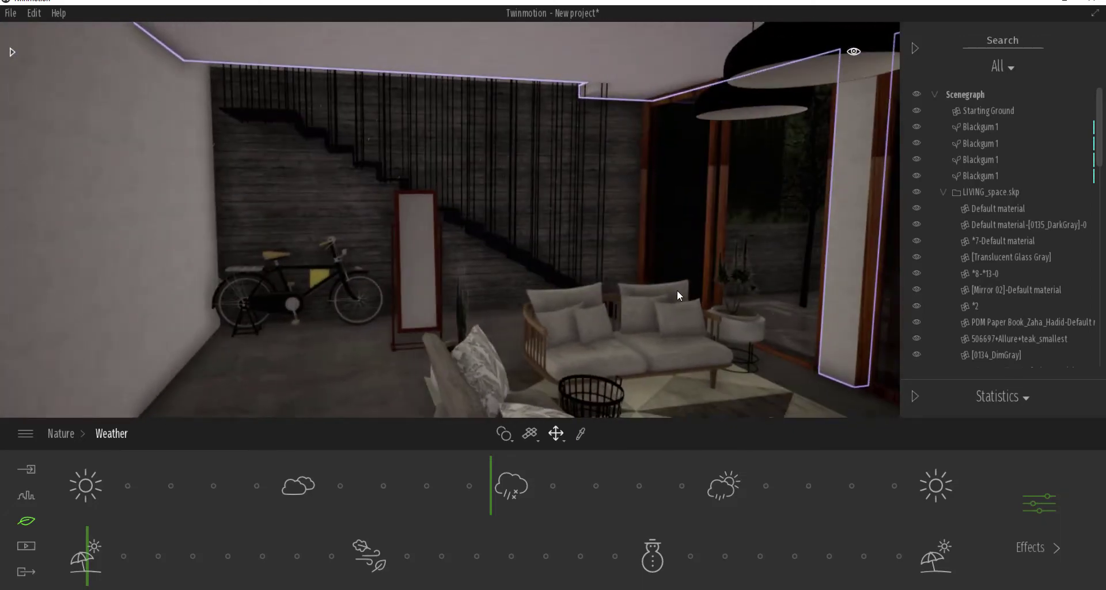
shift+middle_drag(553, 288, 697, 291)
shift+middle_drag(444, 291, 521, 309)
scroll(508, 307, up, 3)
right_drag(548, 317, 276, 392)
drag(455, 266, 547, 279)
right_drag(546, 278, 346, 276)
drag(483, 282, 650, 285)
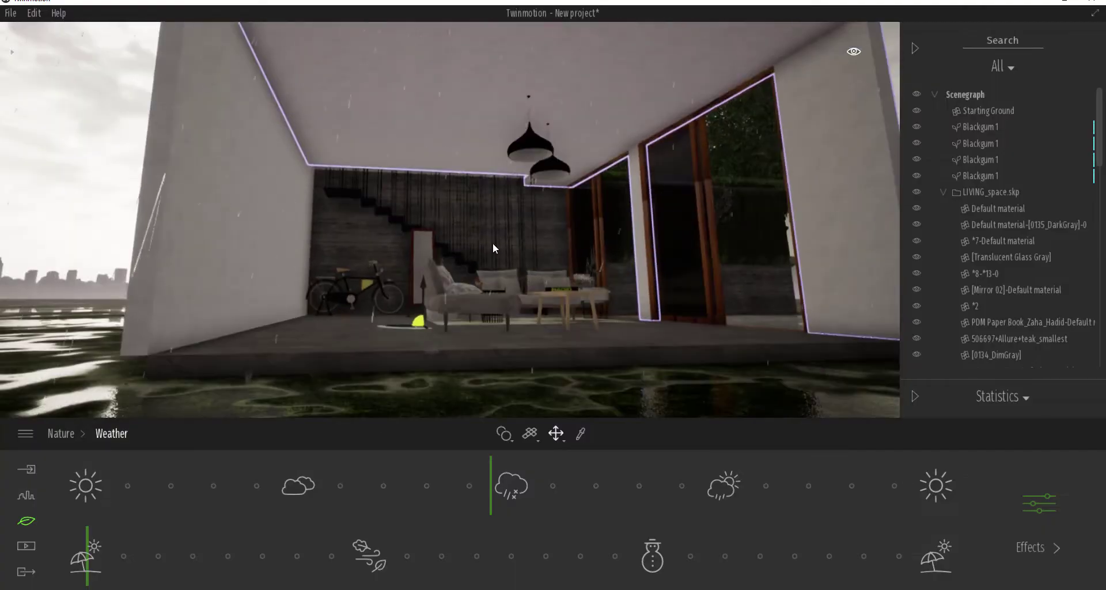
scroll(524, 110, up, 3)
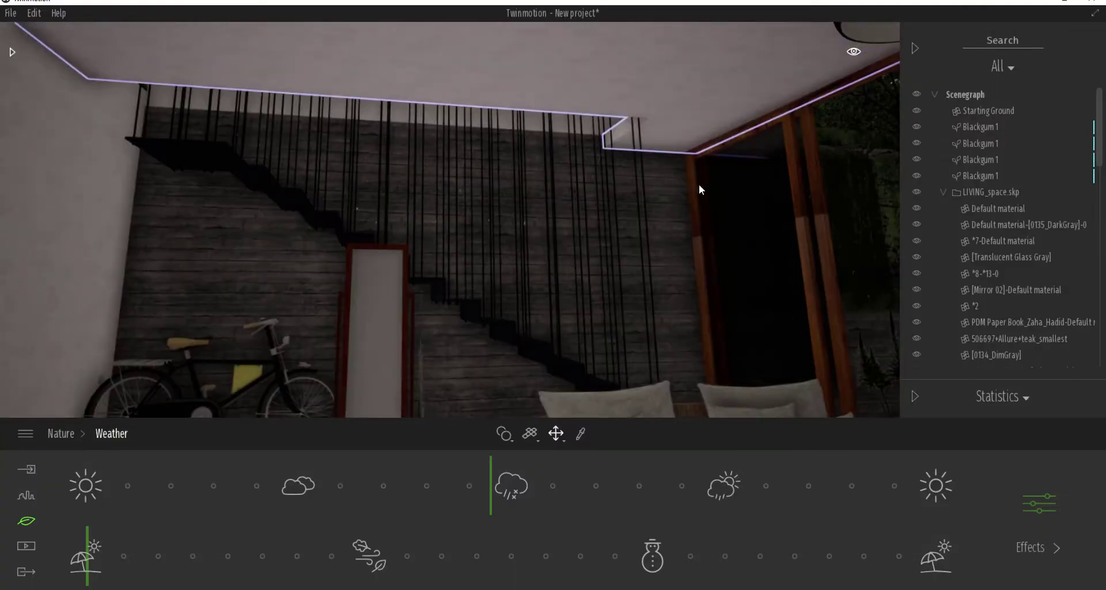
right_drag(698, 186, 703, 189)
scroll(590, 188, down, 6)
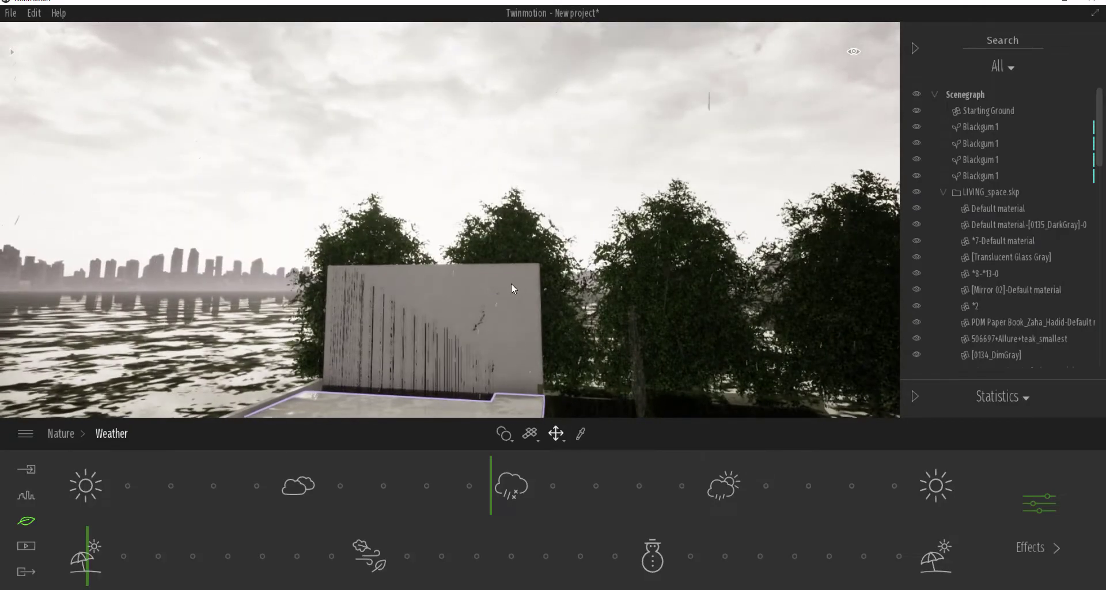
shift+middle_drag(511, 284, 499, 362)
scroll(471, 327, down, 5)
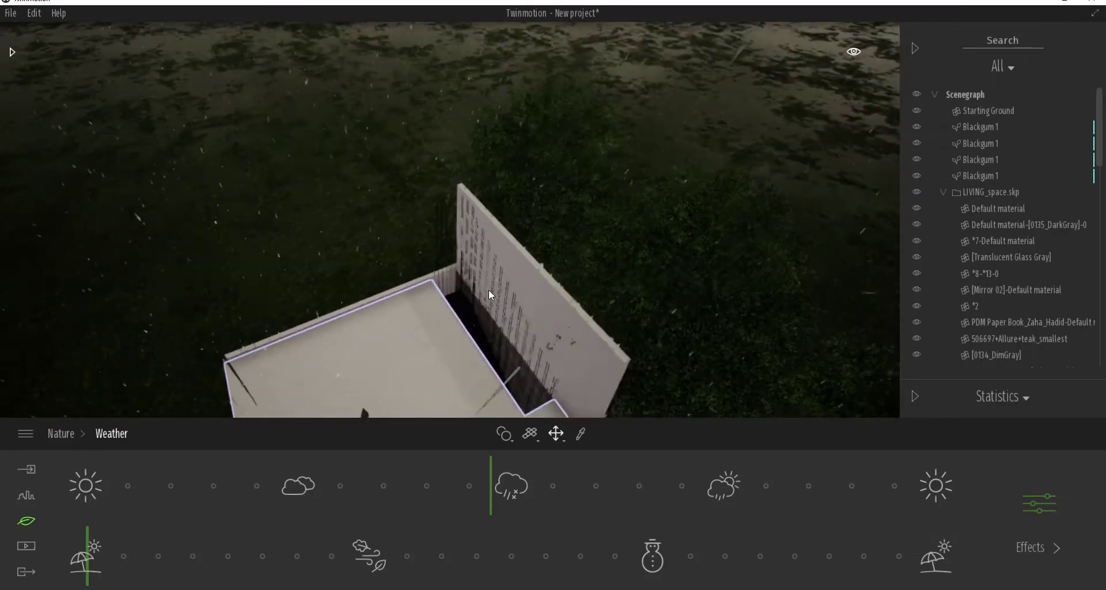
Step: Switch to SketchUp and draw a ground rectangle about 467 by 307 cm beyond the patio, across the red axis
key(alt+Tab)
scroll(494, 286, down, 8)
mouse_move(482, 350)
middle_down()
mouse_move(615, 350)
mouse_move(430, 338)
mouse_move(676, 340)
middle_up()
scroll(581, 281, up, 5)
scroll(581, 280, up, 3)
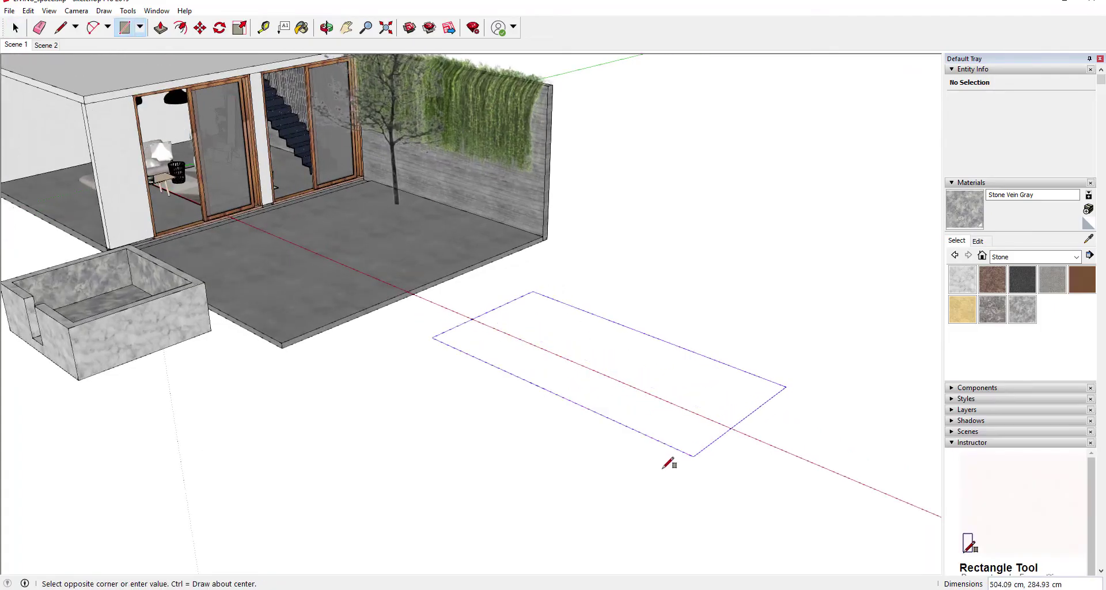
click(648, 458)
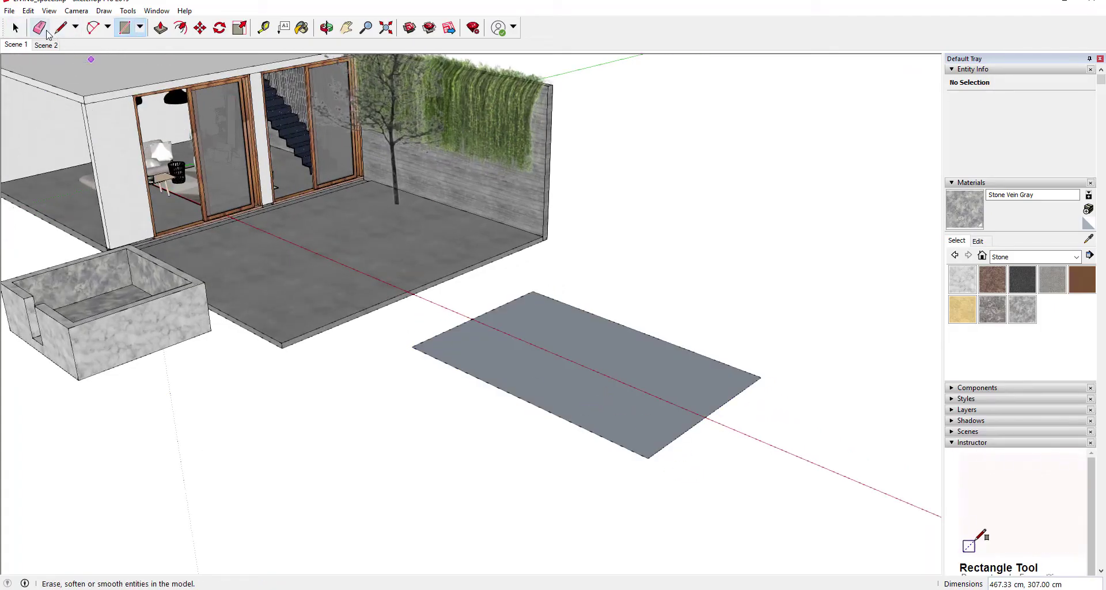
Step: Push/Pull the ground rectangle beyond the patio upward into a slab about 20 cm thick
scroll(536, 264, up, 3)
scroll(570, 309, down, 1)
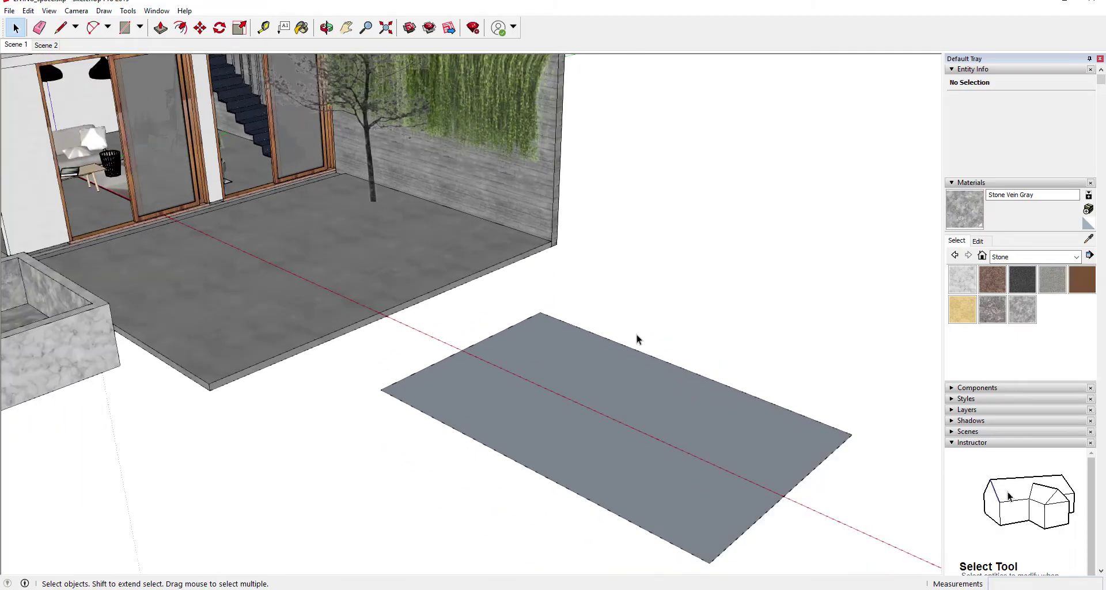
key(p)
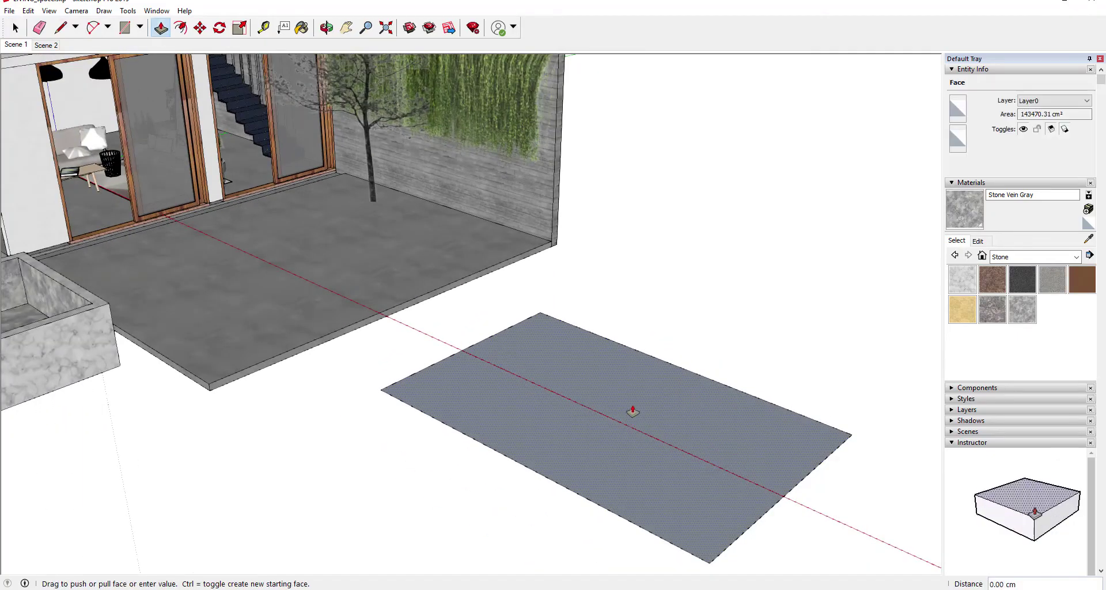
click(632, 407)
key(Escape)
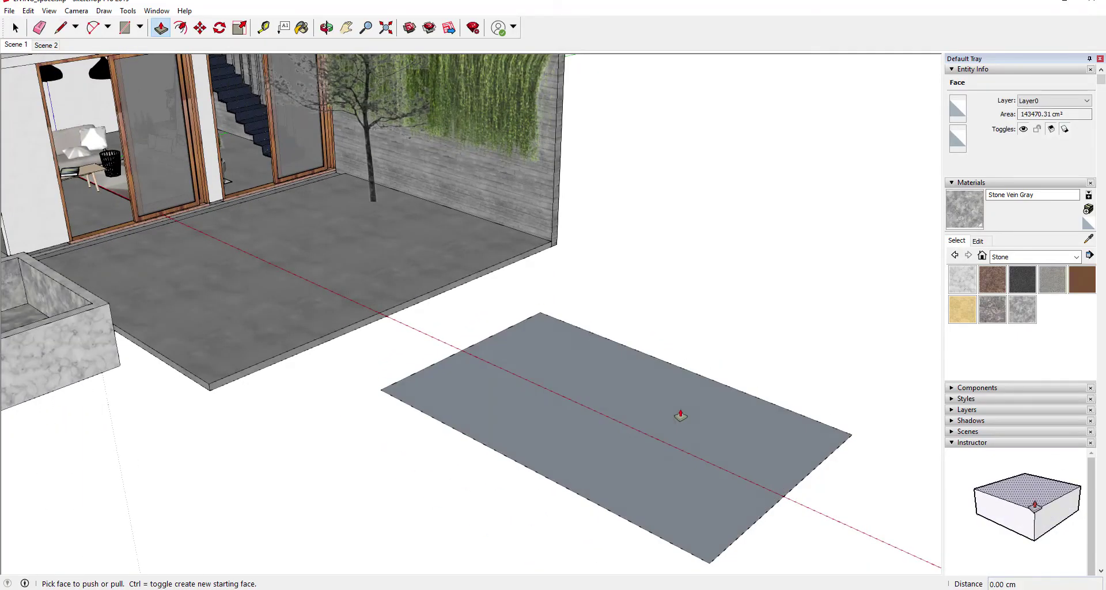
middle_drag(815, 458, 706, 454)
click(706, 455)
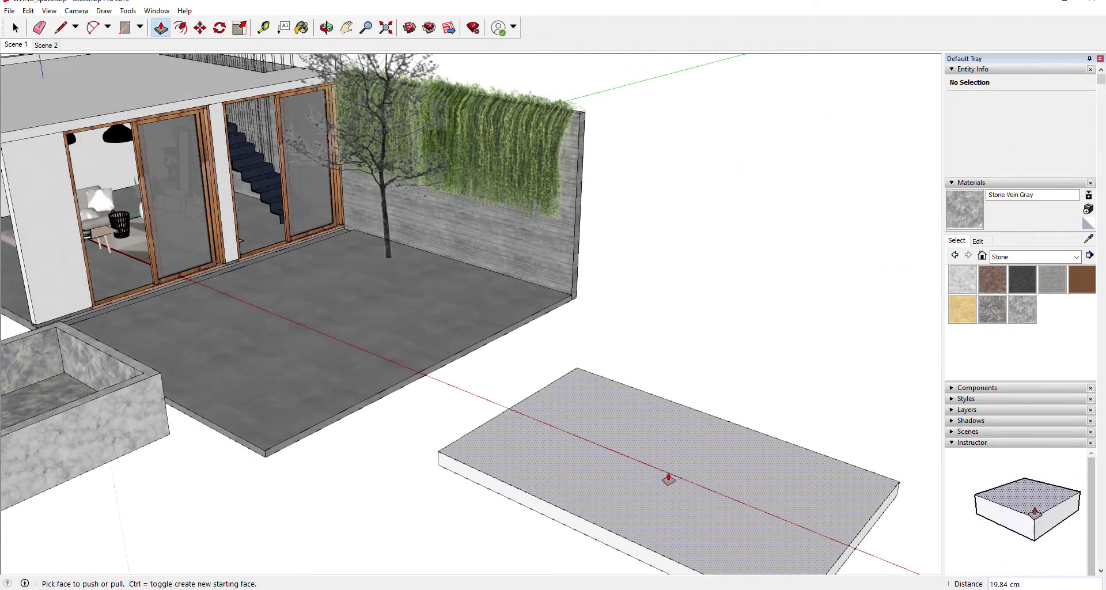
Step: Reverse the slab's top face and view the slab from a lower angle
right_click(561, 463)
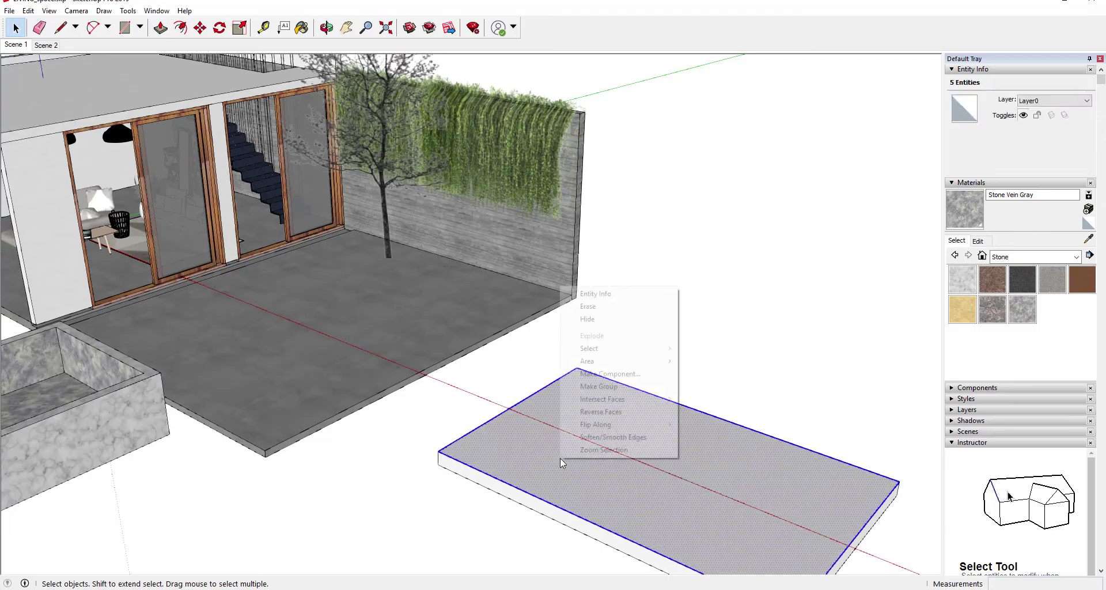
click(623, 412)
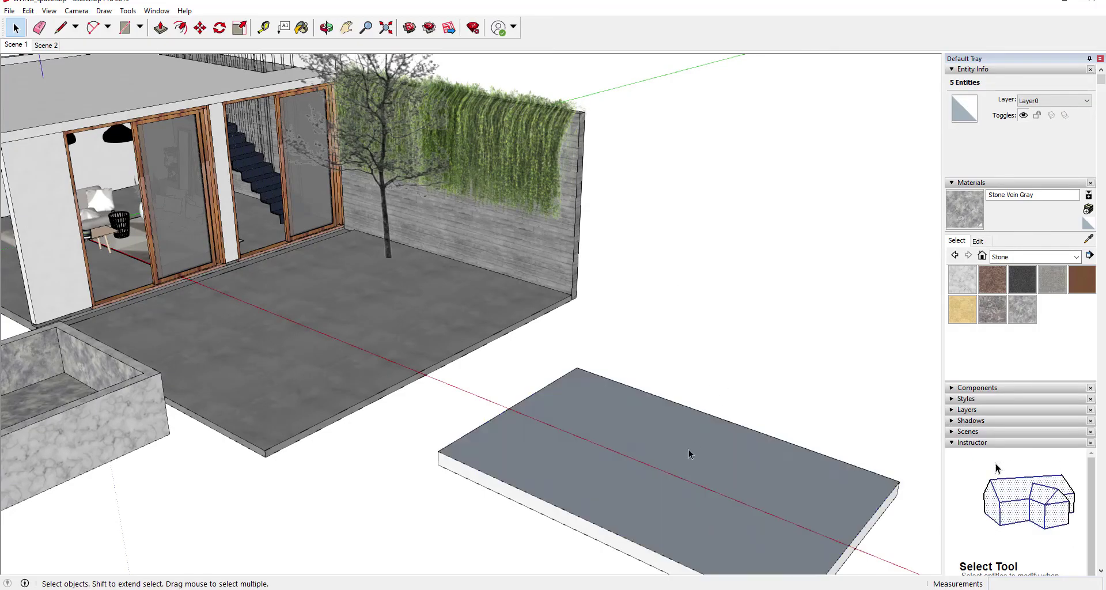
middle_drag(807, 468, 699, 382)
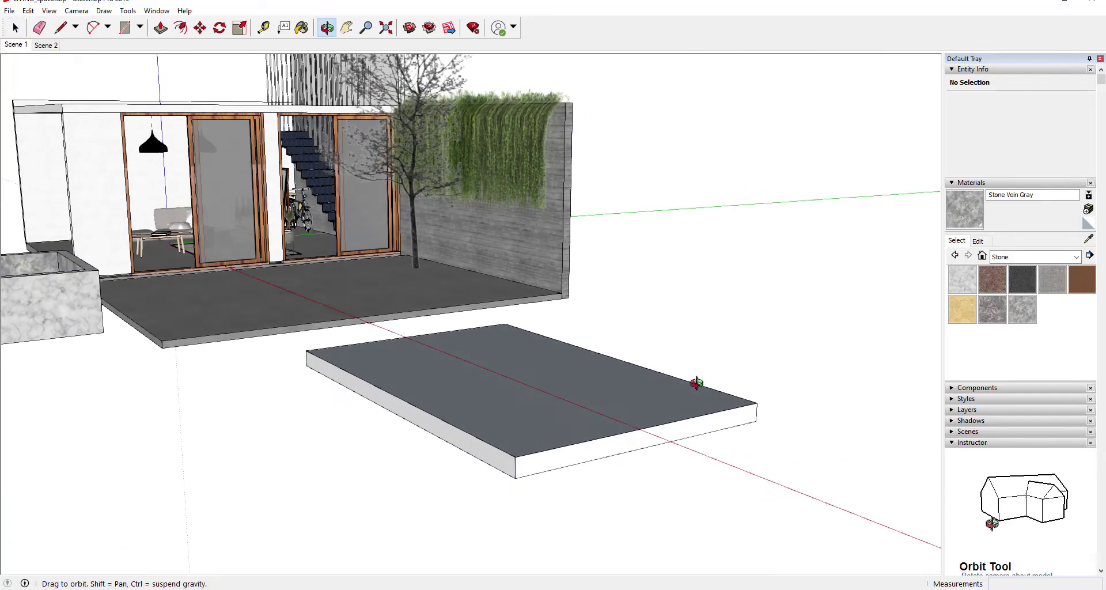
scroll(539, 440, up, 5)
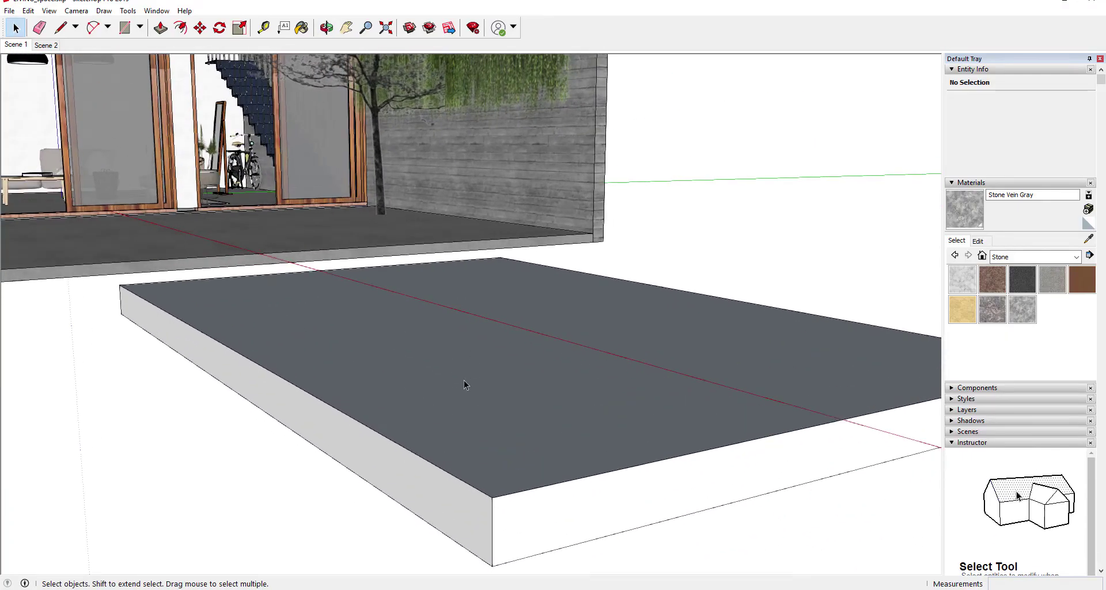
middle_drag(541, 410, 800, 461)
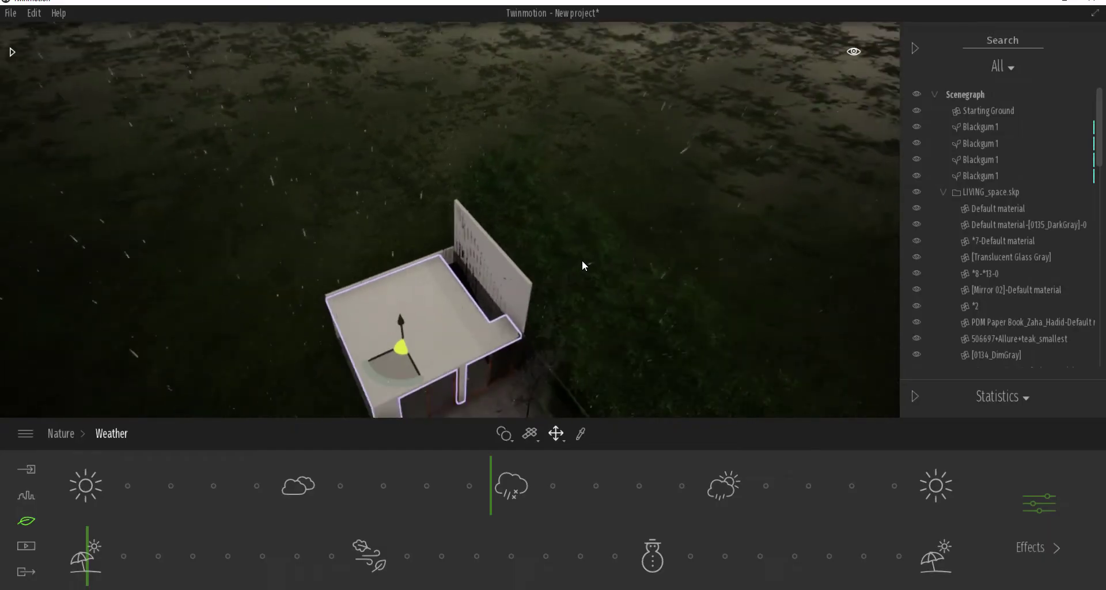
Step: Switch to Twinmotion, set the weather just past clearing rain, and shift the season from summer slightly toward windy autumn
shift+middle_drag(570, 340, 456, 171)
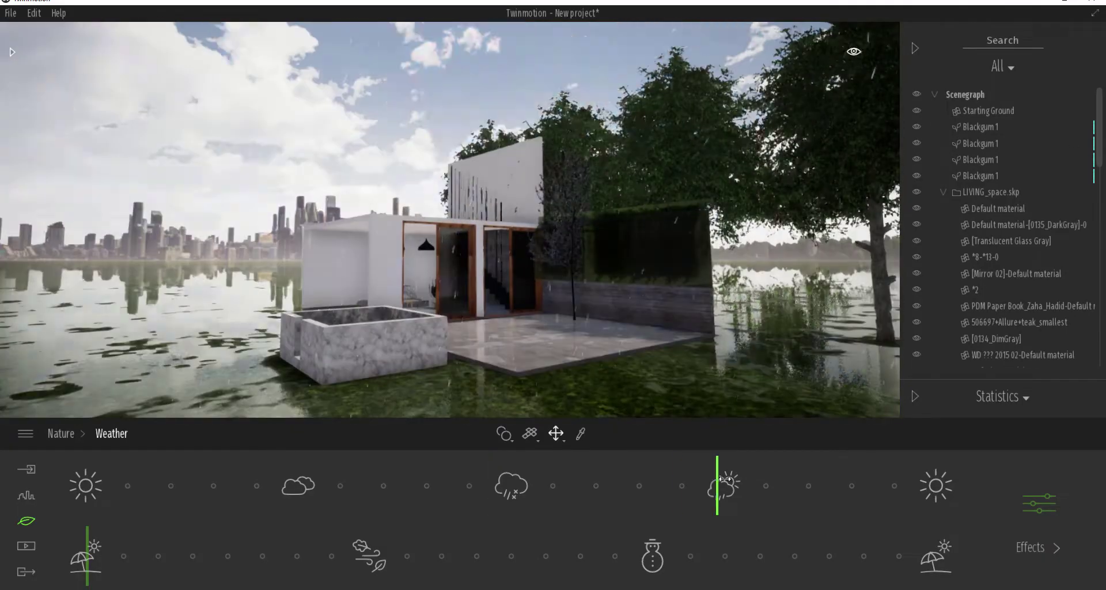
drag(718, 485, 733, 486)
drag(88, 556, 457, 556)
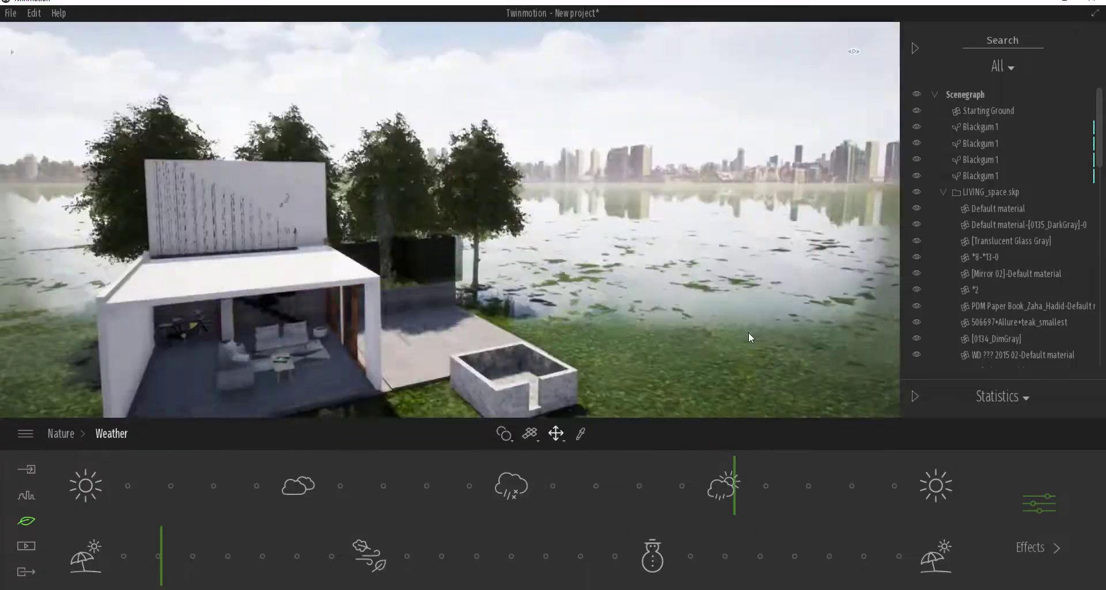
Step: Paint Blackgum 3 trees around the house with a 4.3 m brush at 100% density, and add another tree to the vegetation palette
click(61, 433)
click(781, 510)
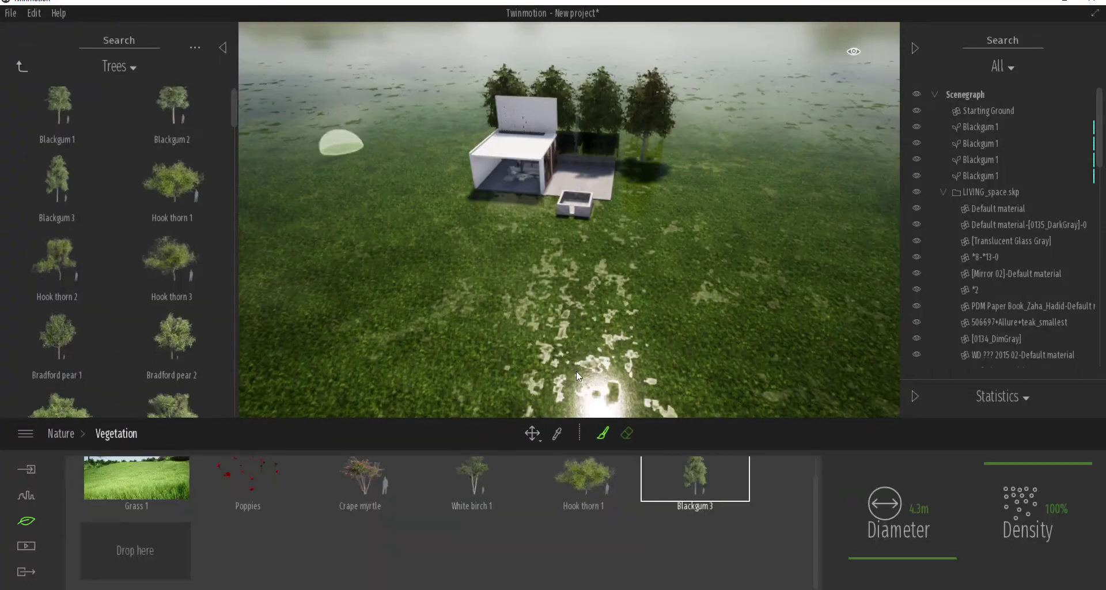
click(601, 433)
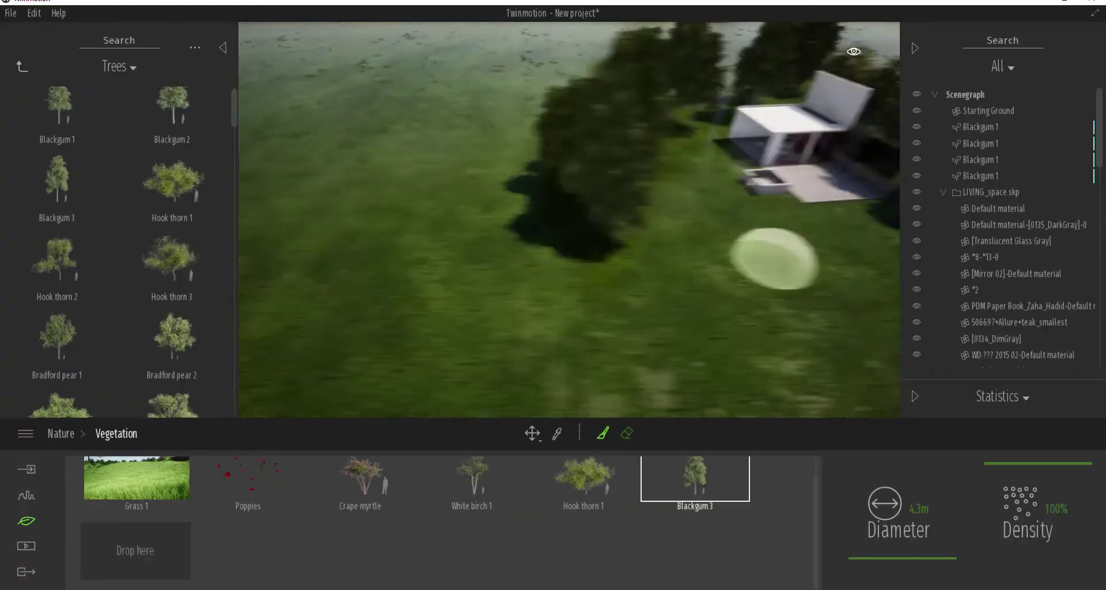
shift+middle_drag(773, 253, 416, 227)
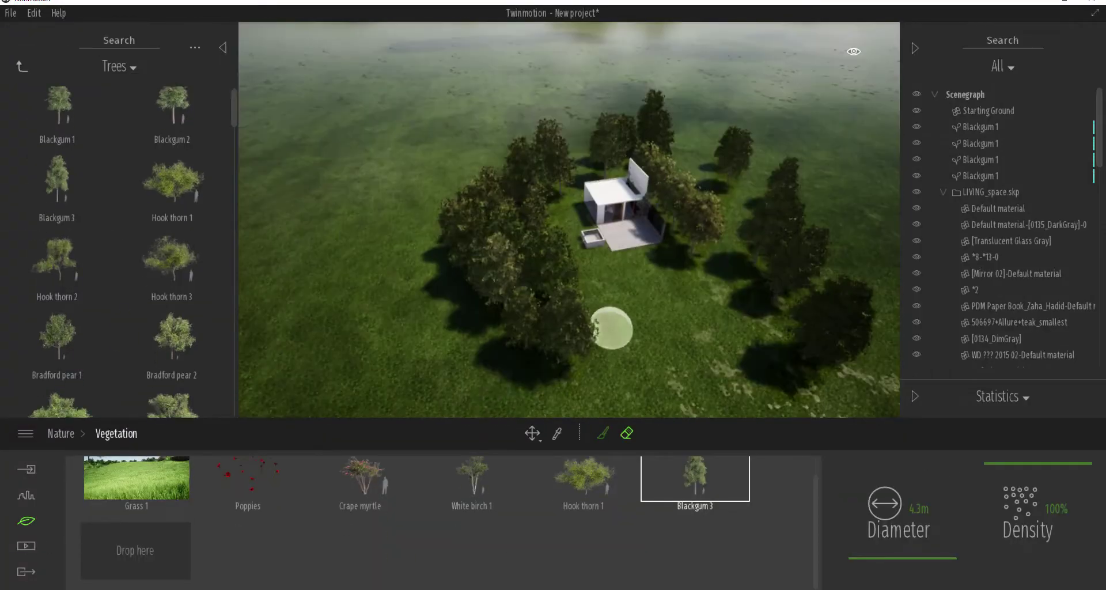
scroll(118, 231, up, 10)
drag(57, 282, 136, 548)
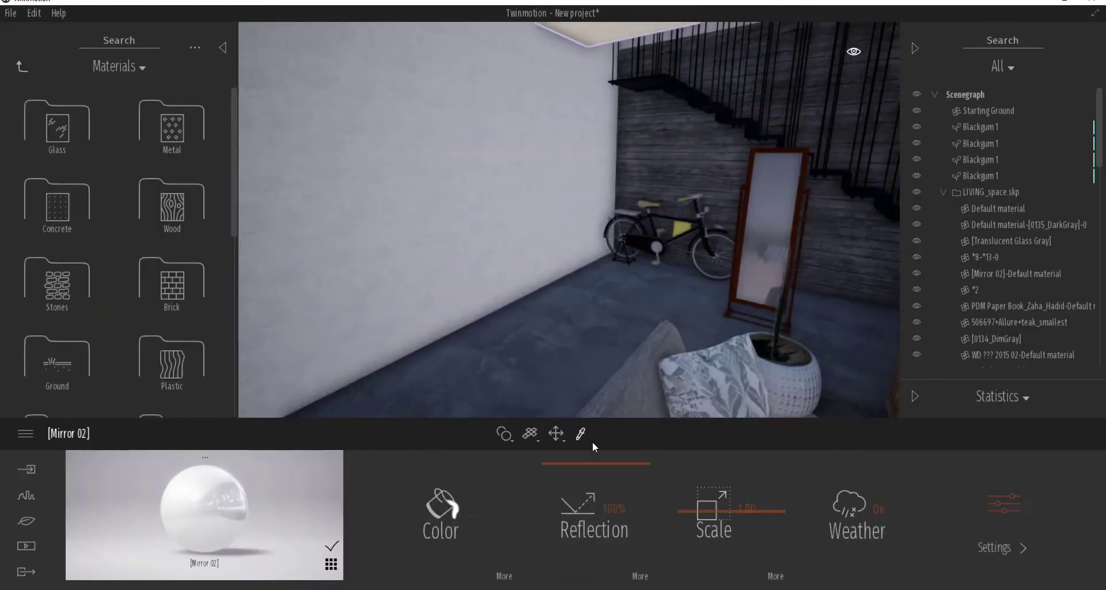
Step: Change the color grading filter in the visual effects of Image 01
click(697, 231)
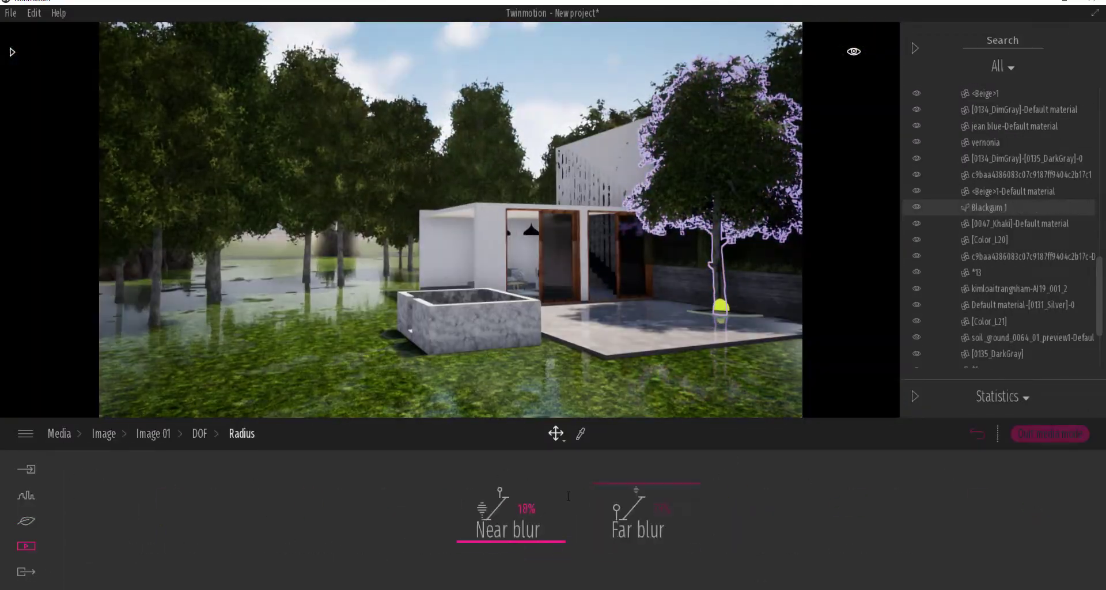
click(154, 434)
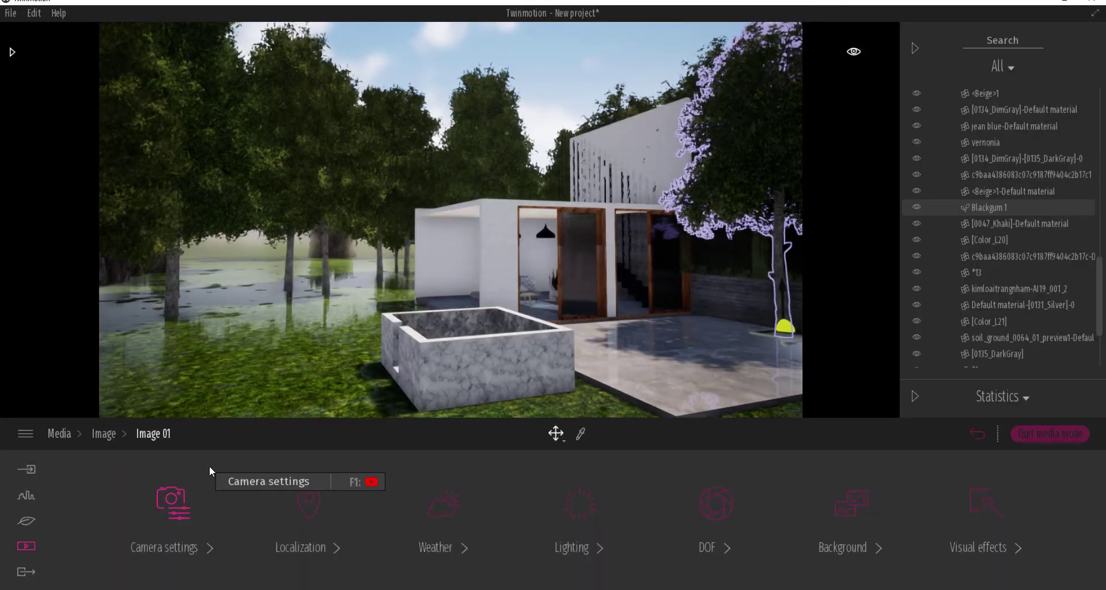
click(979, 501)
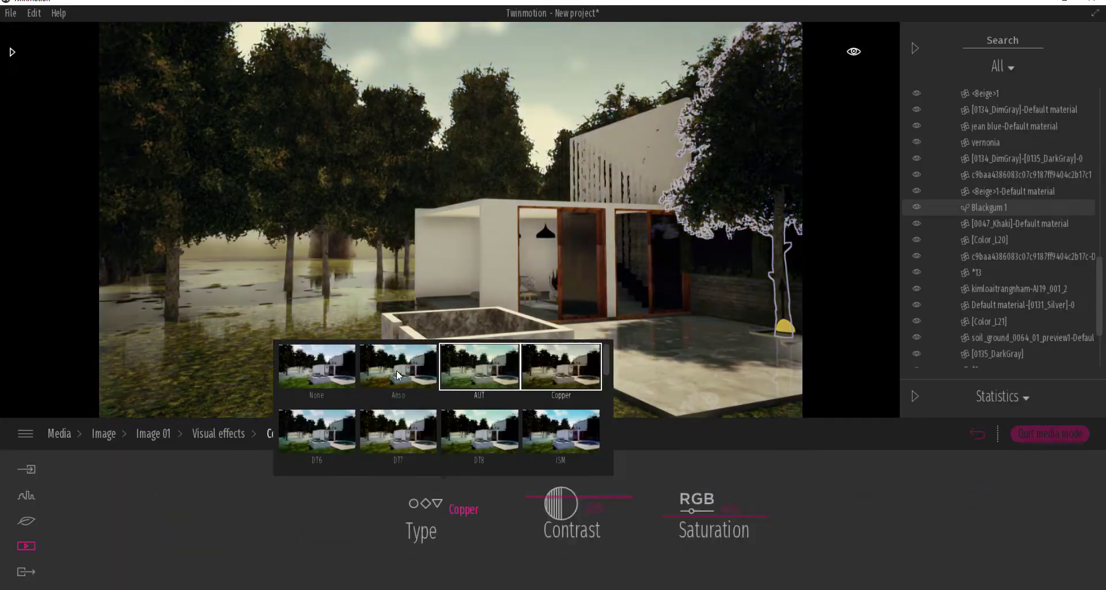
click(486, 372)
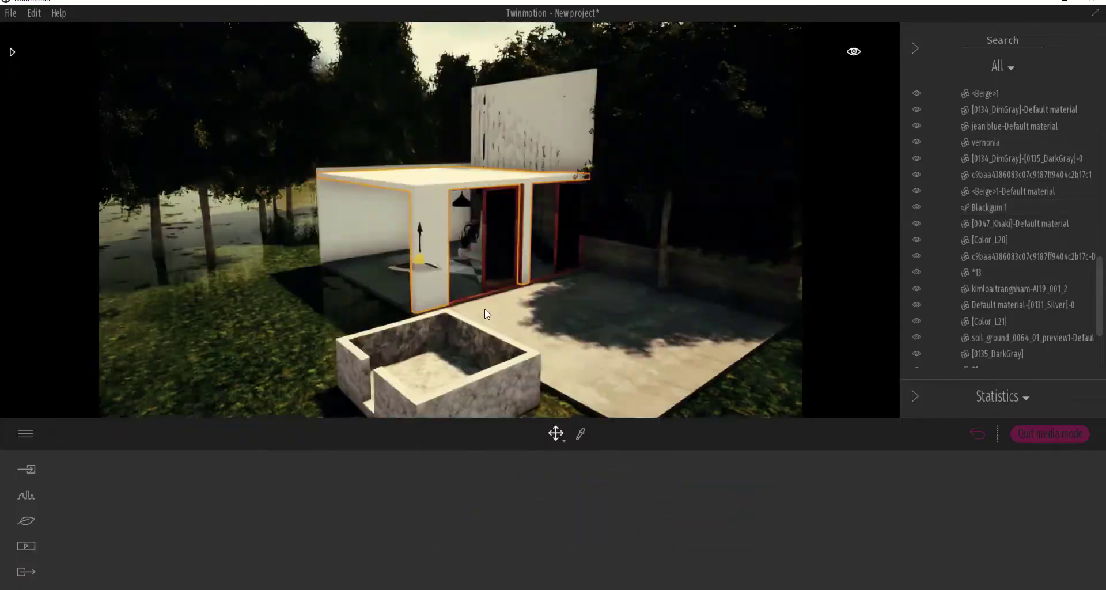
Step: Paint Grass 1 and Poppies along the patio's front edge at 100% density, and place dead leaves on the patio
click(26, 521)
click(736, 506)
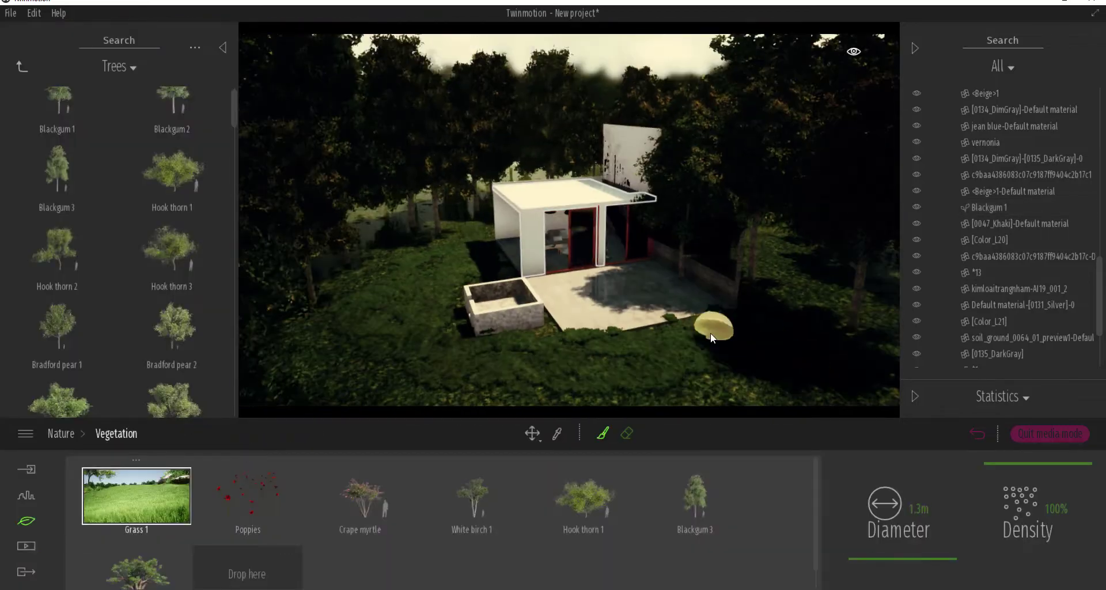
click(248, 495)
click(173, 282)
click(171, 202)
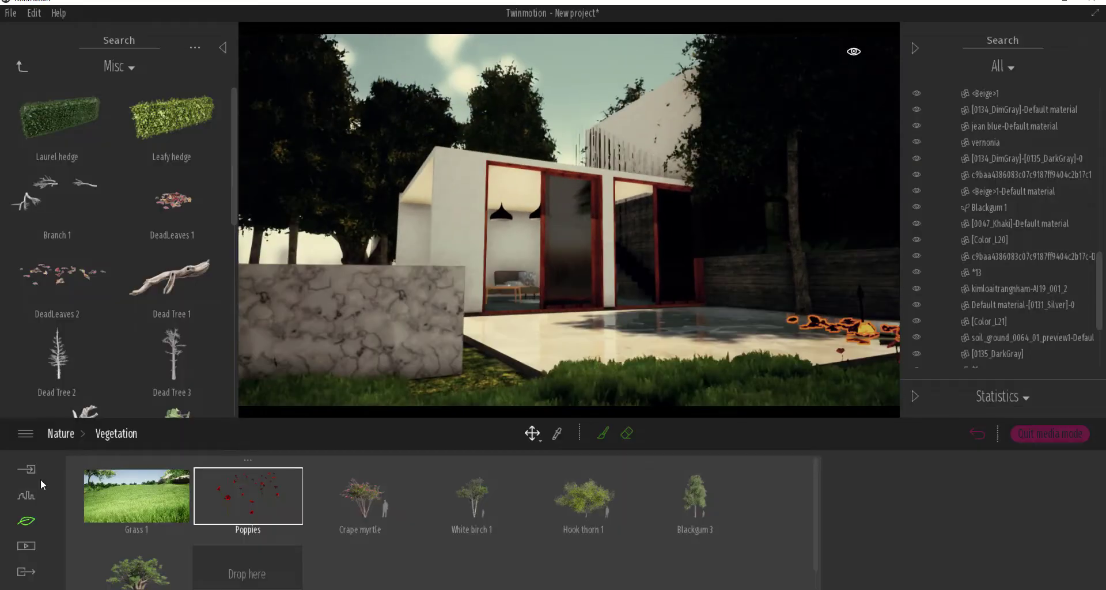
Step: Review the weather settings of Image 01
click(26, 546)
click(686, 547)
click(436, 547)
click(262, 492)
click(152, 433)
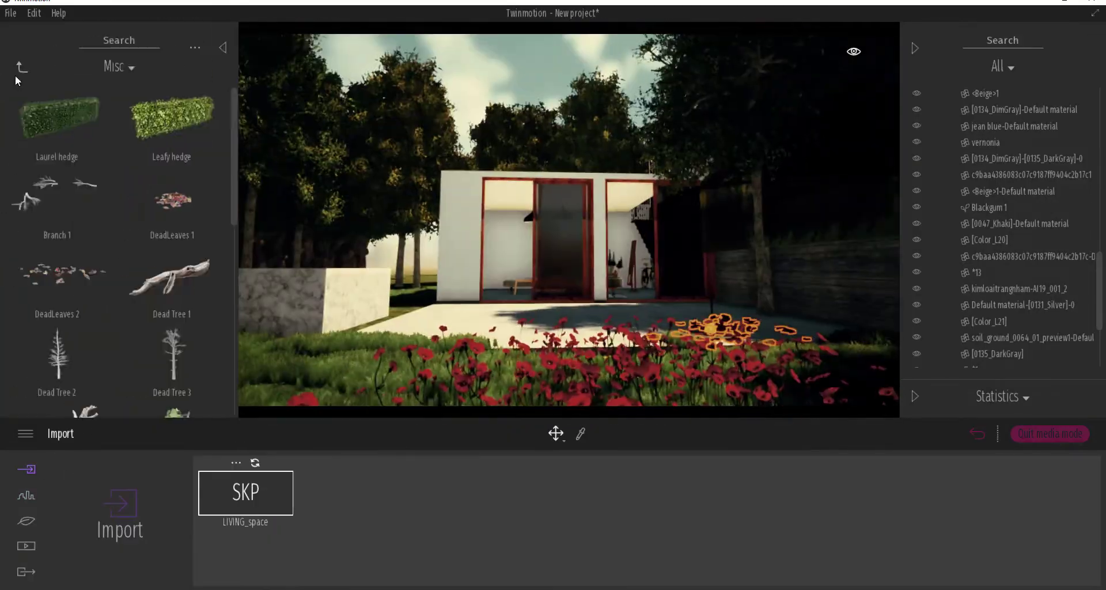
Step: Browse the asset library's first category from its top level
click(22, 66)
click(76, 125)
scroll(76, 125, down, 2)
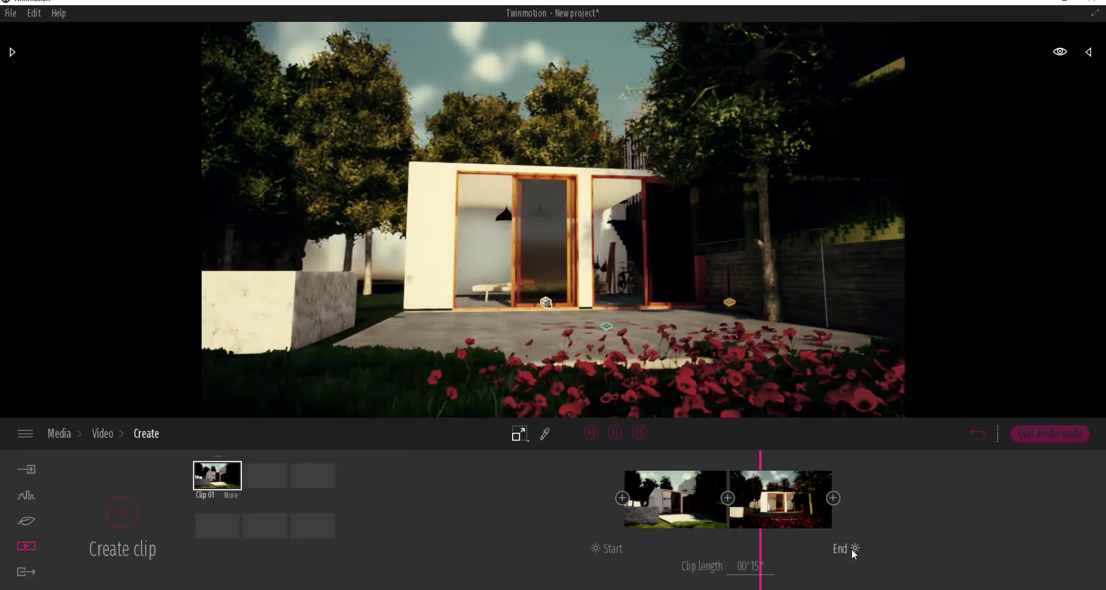
Step: Set the end time of day of the clip's second segment to 22:08
drag(853, 548, 859, 496)
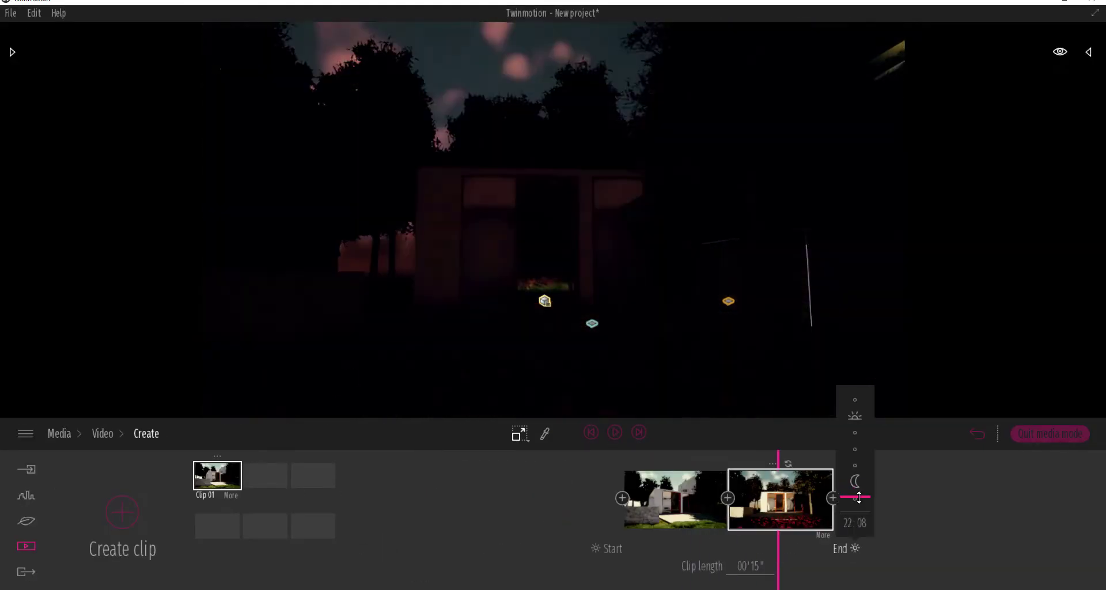